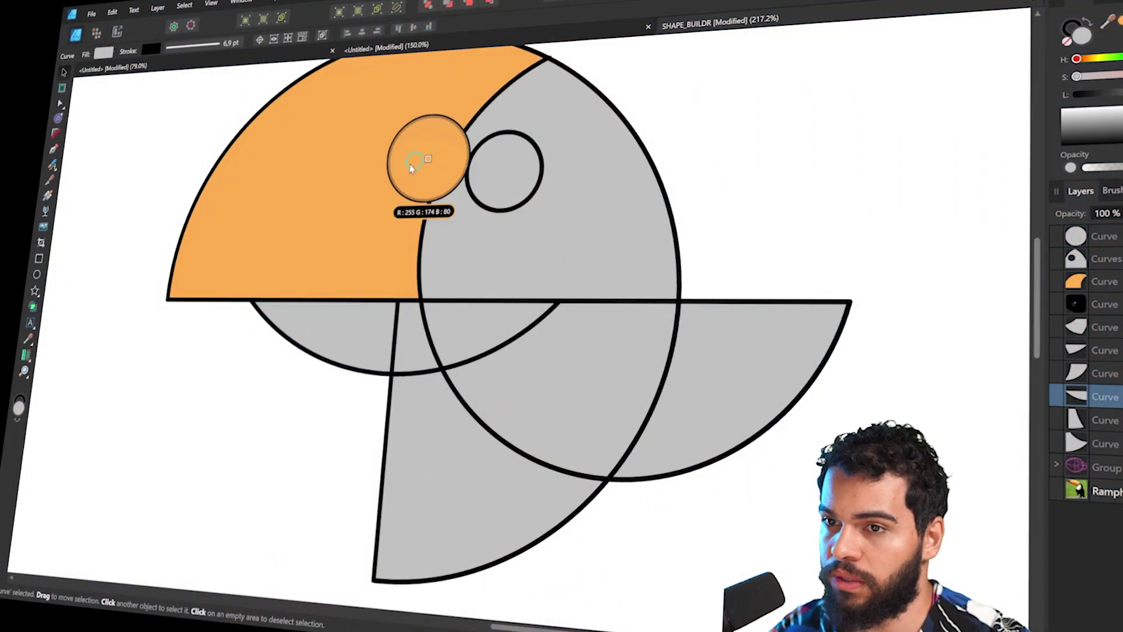
click(1087, 61)
drag(1087, 62, 1075, 60)
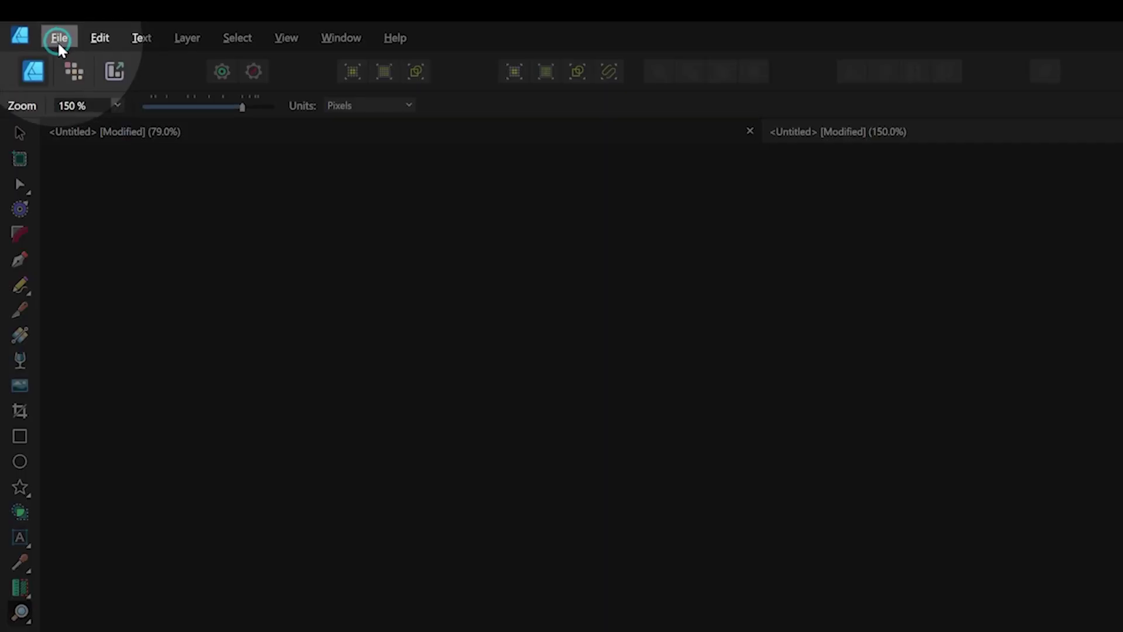
- Start a new document from the Web QFHD preset, 3840 × 2160 px
click(59, 39)
click(76, 78)
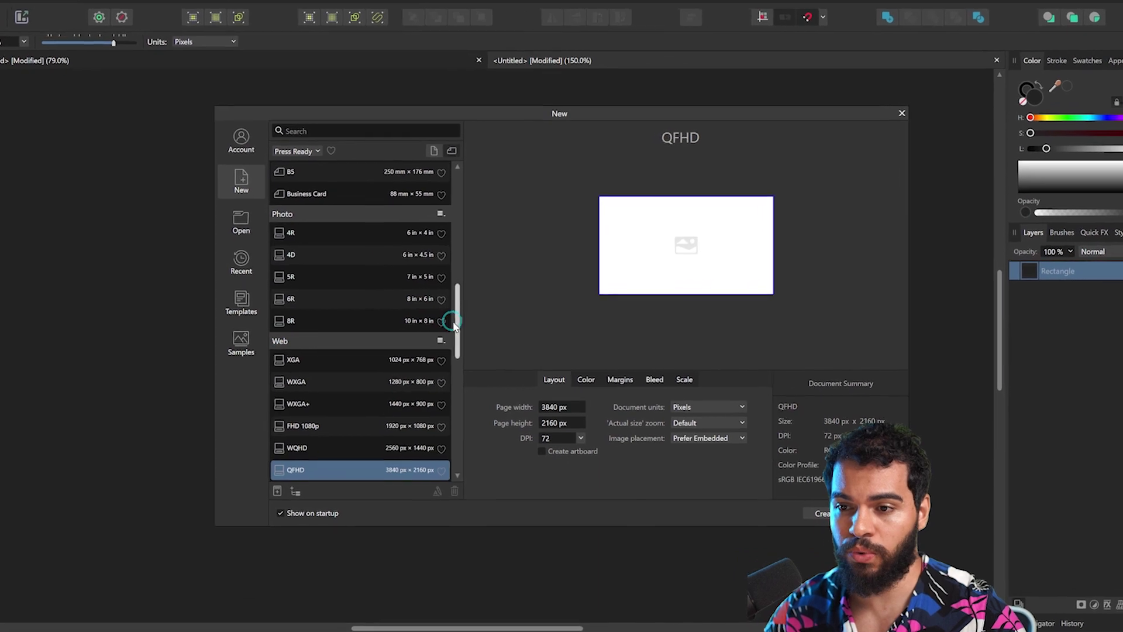
drag(454, 325, 449, 352)
click(297, 364)
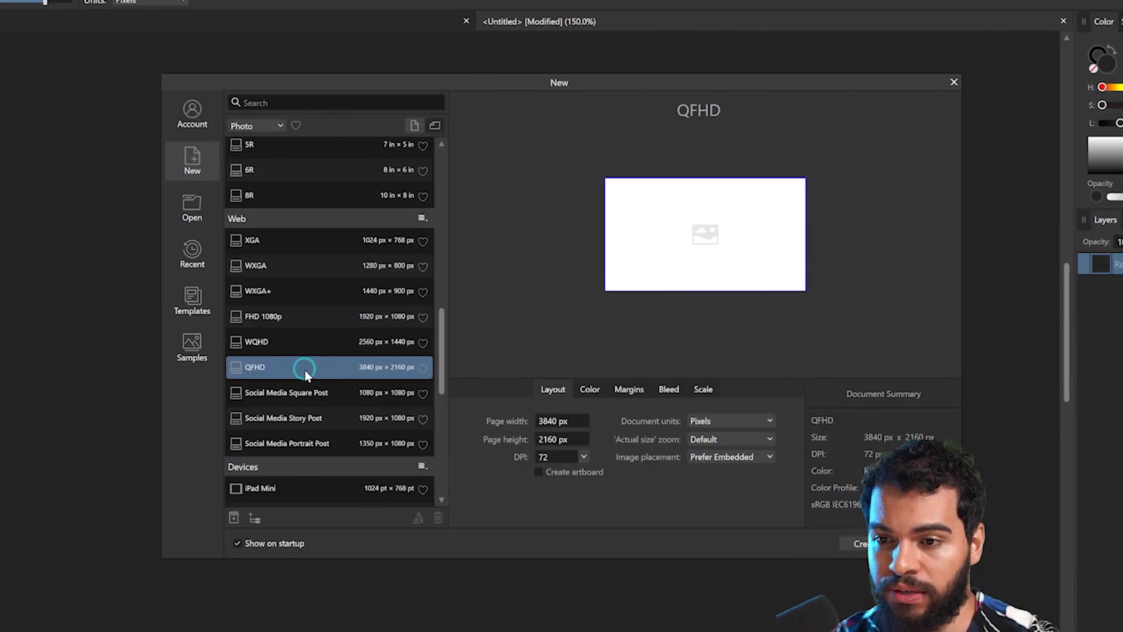
click(326, 365)
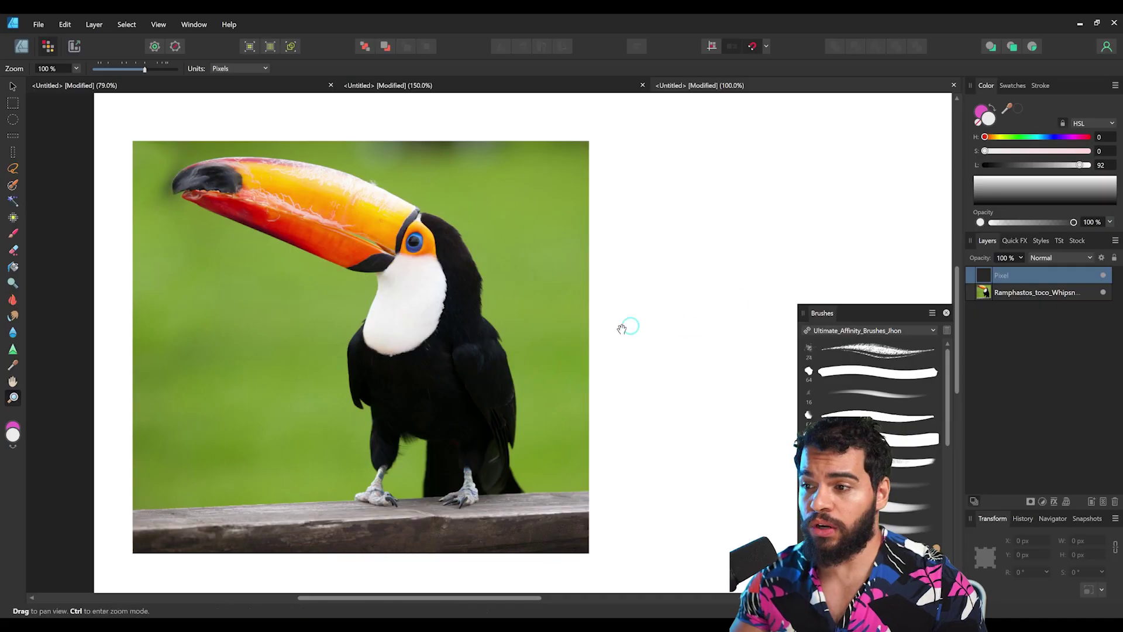
- Trace the toucan's beak, head and body as simple shapes over the photo in magenta brush strokes, undoing stray strokes
drag(621, 326, 655, 332)
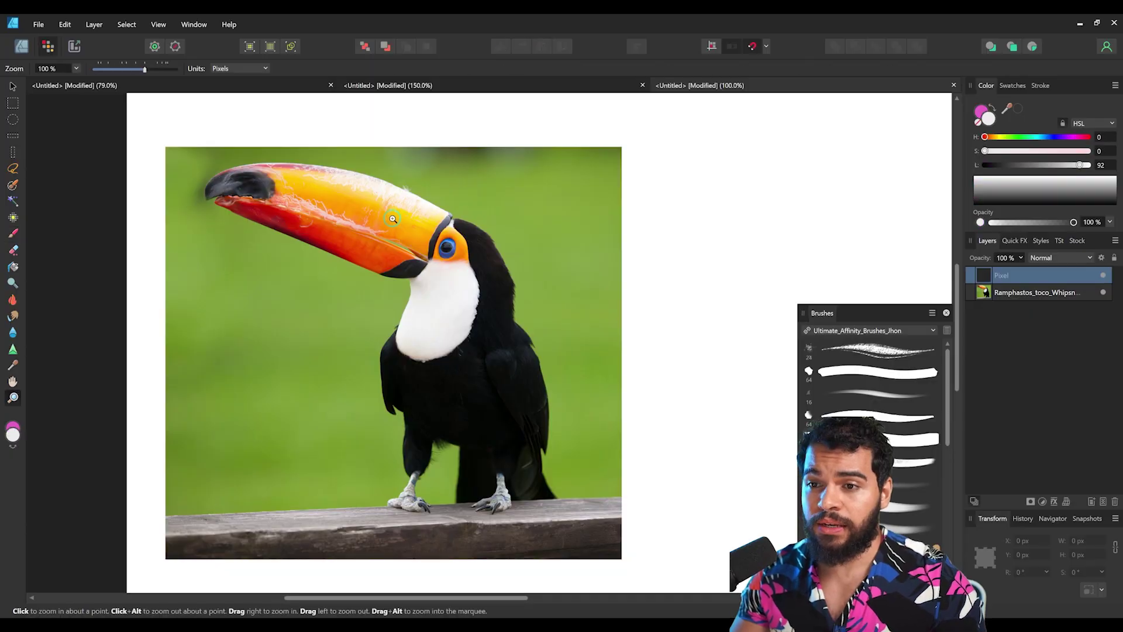
key(b)
key(x)
drag(392, 219, 532, 239)
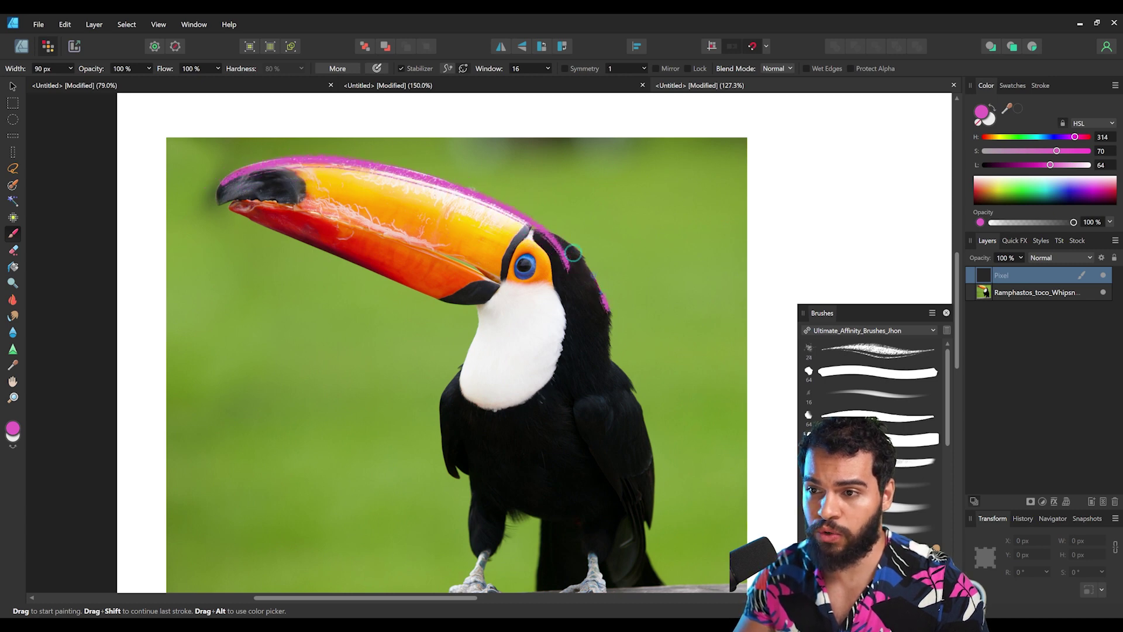
drag(341, 246, 313, 226)
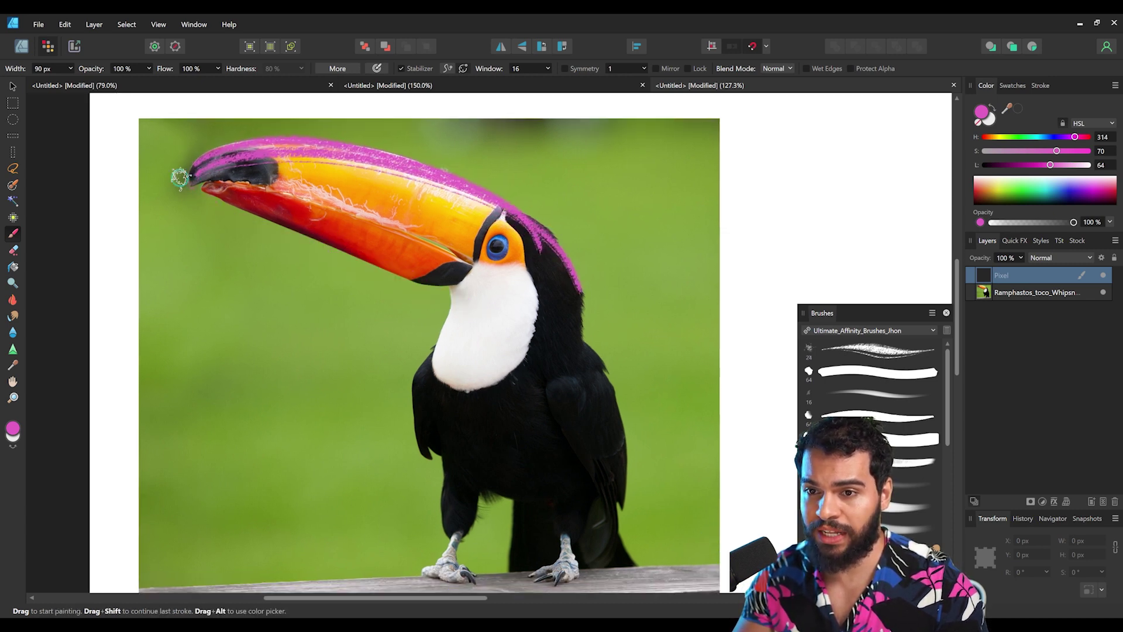
drag(462, 313, 450, 448)
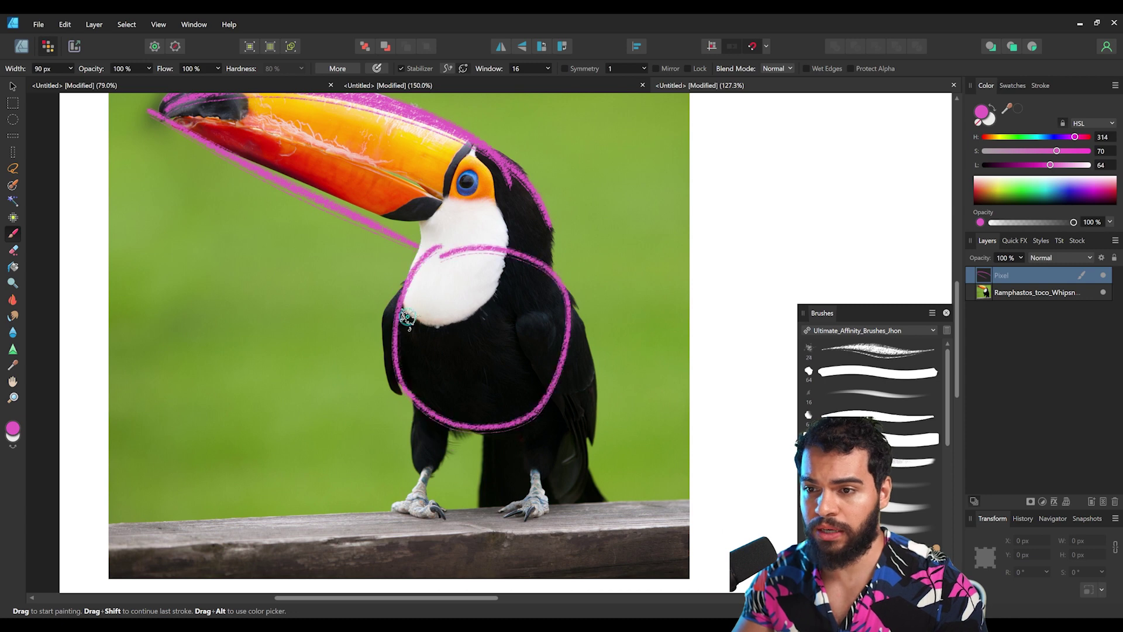
key(ctrl+z)
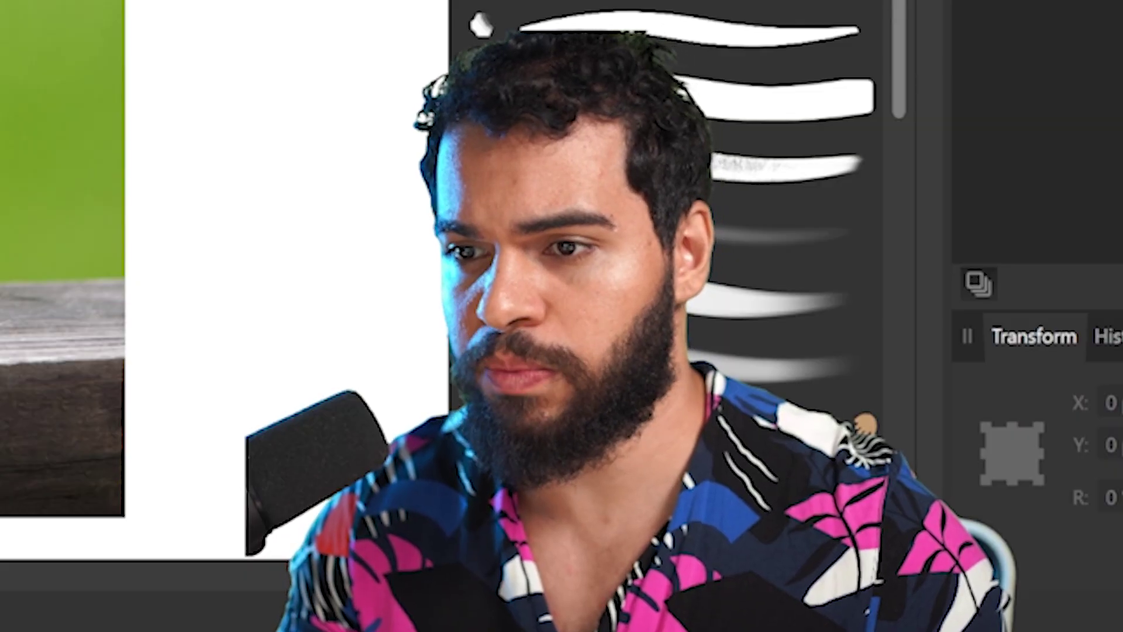
- Move the magenta sketch off the photo and rotate it about 24° so the beak's lower edge is nearly horizontal
mouse_move(604, 322)
mouse_down()
mouse_move(466, 321)
mouse_move(328, 344)
mouse_move(694, 333)
mouse_up()
key(v)
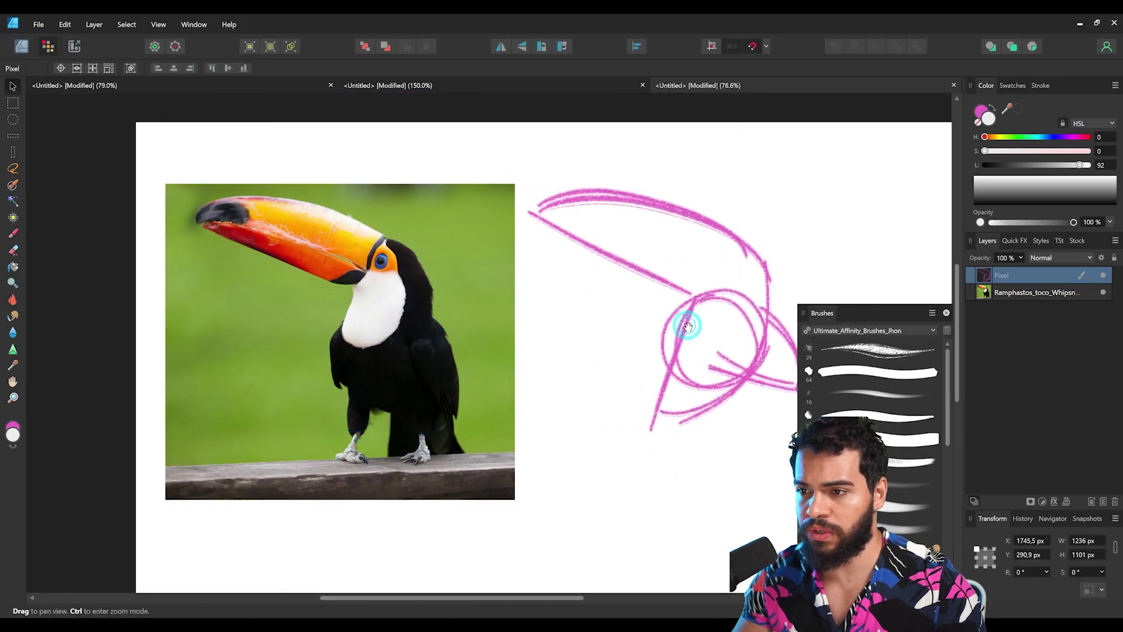
drag(699, 263, 479, 276)
mouse_move(445, 182)
mouse_down()
mouse_move(396, 195)
mouse_move(483, 205)
mouse_move(461, 200)
mouse_up()
- Refine the sketch with a straight vertical chest line, stronger belly and tail curves, and a filled dot for the eye
key(z)
click(543, 278)
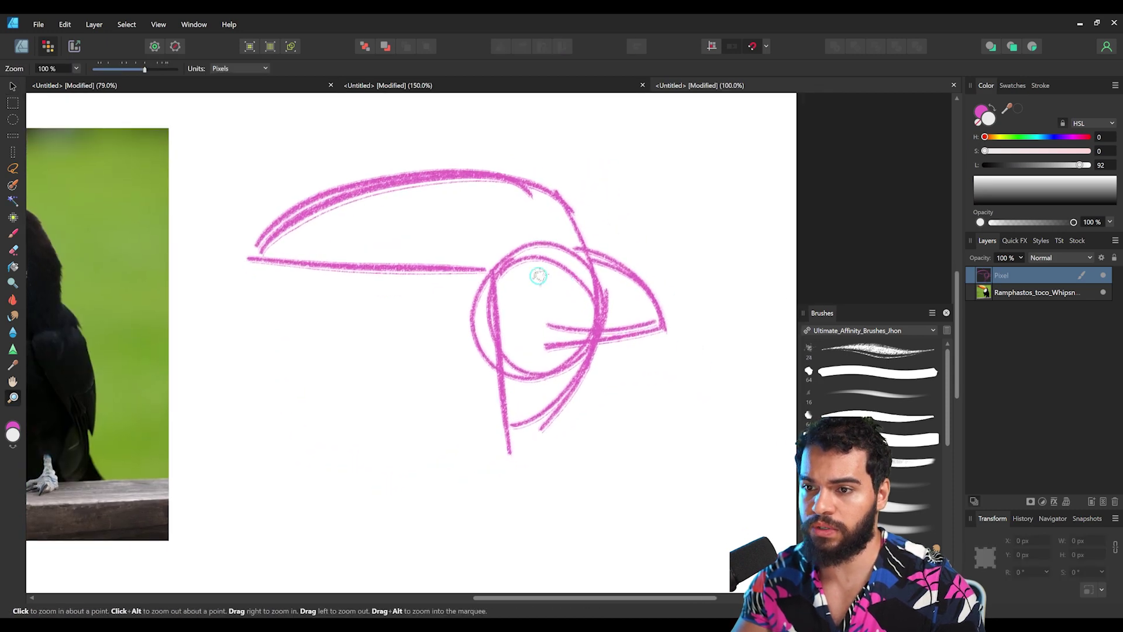
key(b)
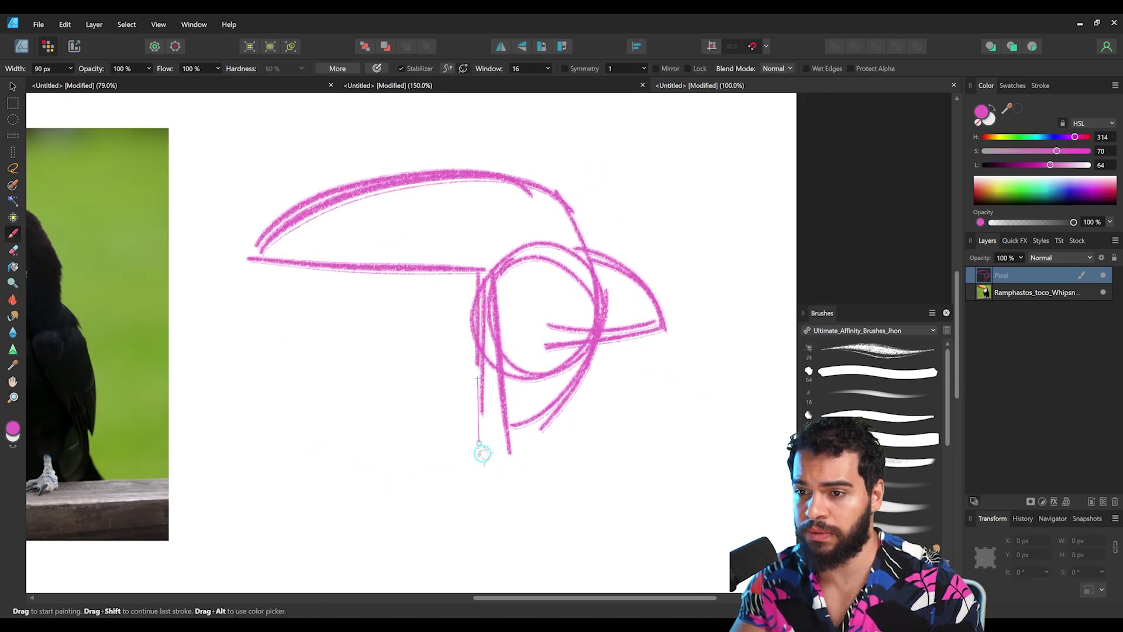
drag(481, 453, 666, 325)
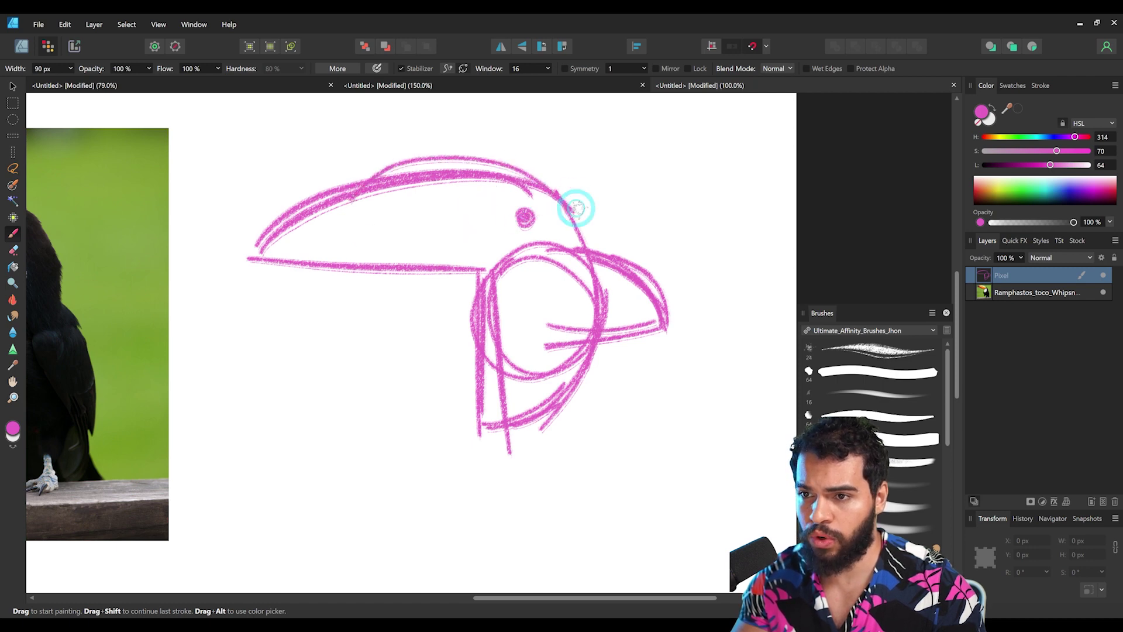
- Scale the toucan sketch down and move it up beside the photo
key(z)
drag(514, 220, 548, 218)
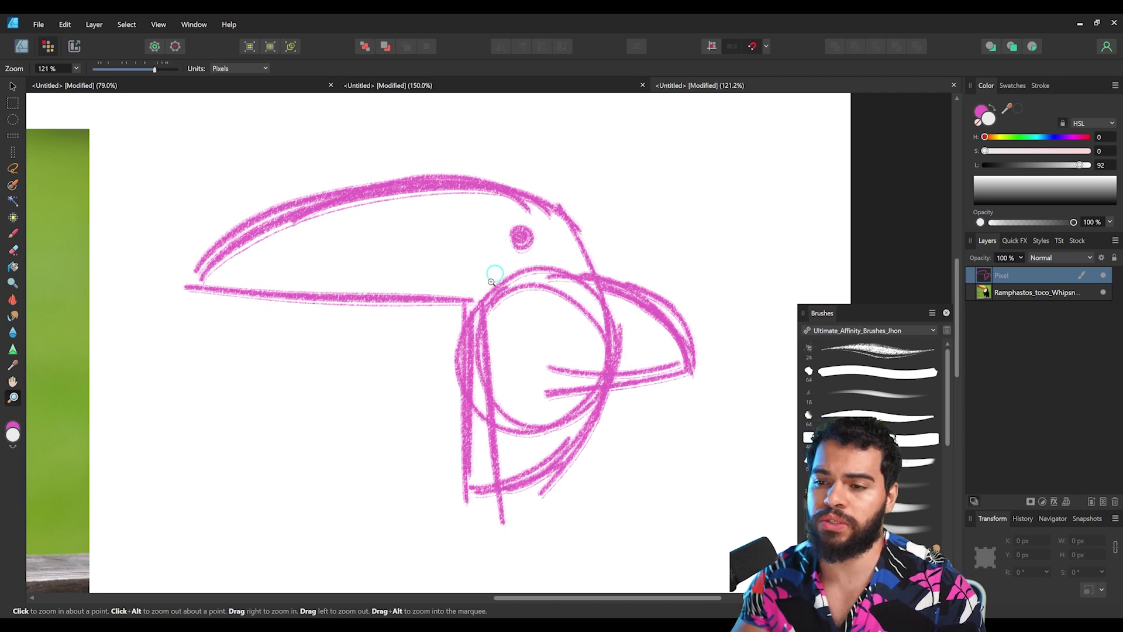
drag(497, 247, 513, 237)
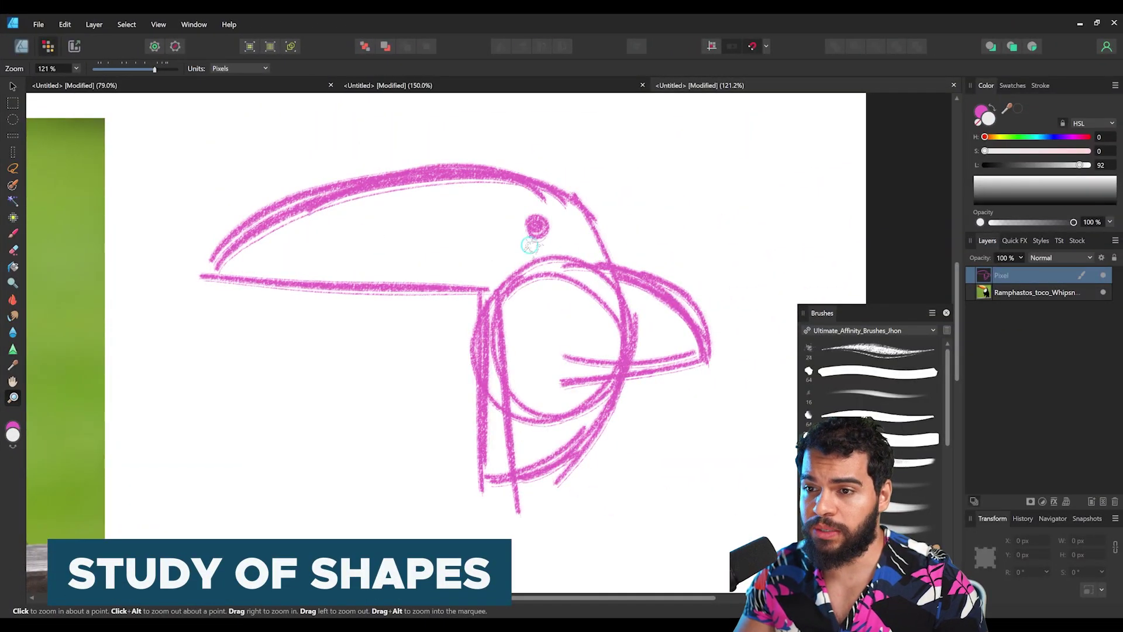
drag(542, 264, 486, 305)
key(v)
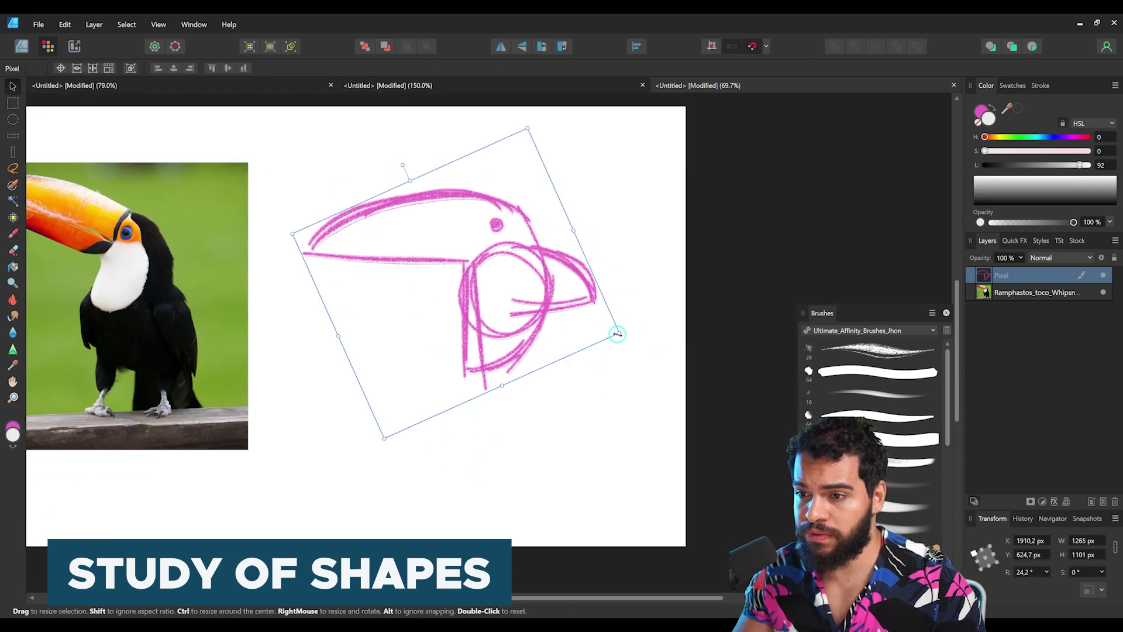
drag(617, 334, 493, 295)
drag(439, 307, 439, 249)
- Add a pixel layer, fade the first sketch, and draw a large circle with vertical and horizontal centre lines over the beak and head
key(ctrl+shift+n)
key(z)
click(406, 283)
key(b)
drag(403, 339, 475, 359)
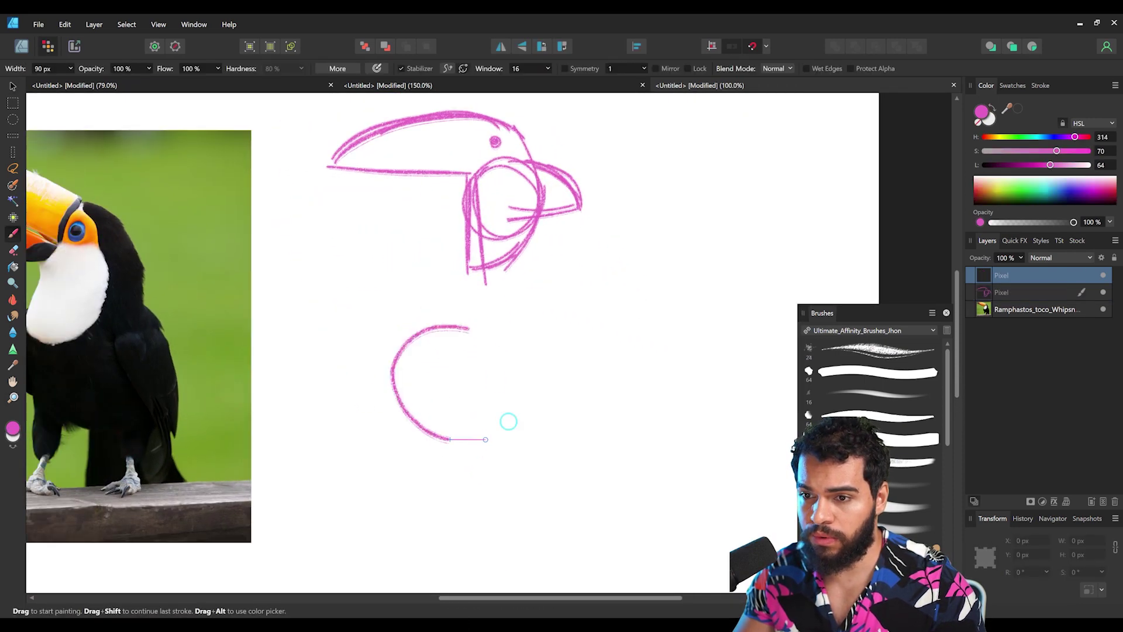
drag(478, 192, 482, 255)
mouse_move(459, 183)
mouse_down()
mouse_move(451, 166)
mouse_move(336, 236)
mouse_move(456, 175)
mouse_up()
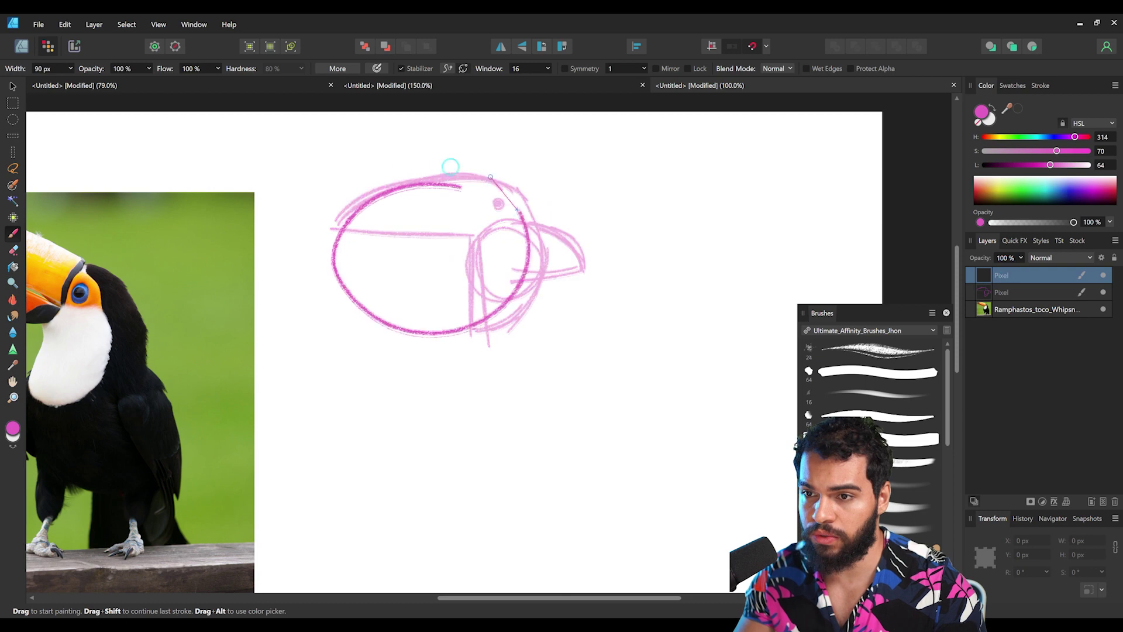
key(ctrl+z)
drag(452, 212, 486, 212)
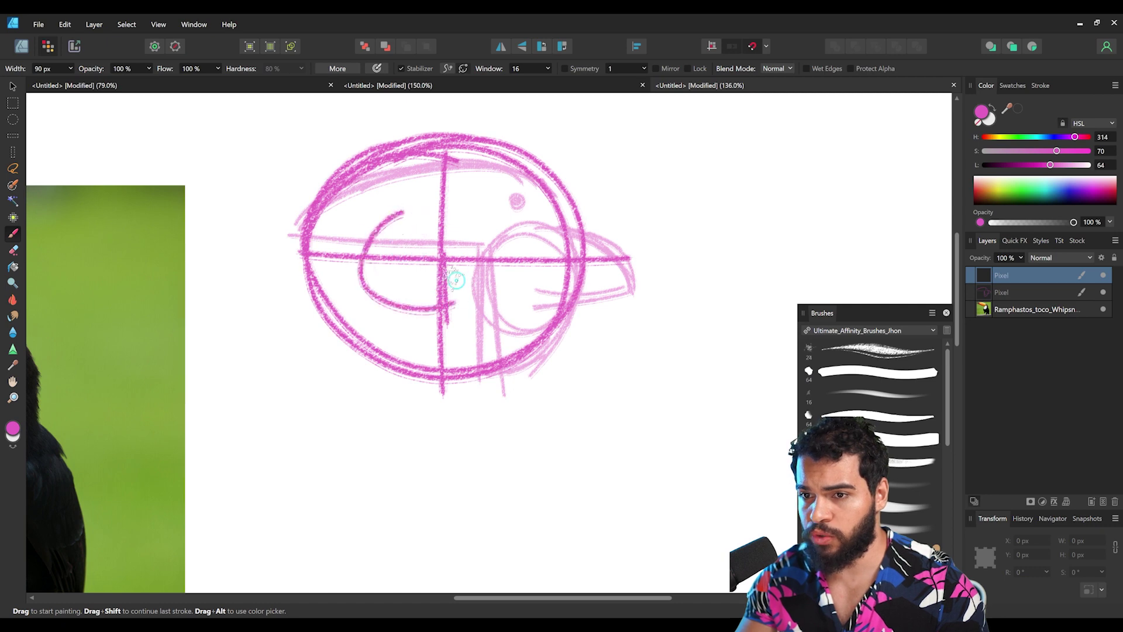
- Redraw the curve below the beak as a shallow arc, and add a smaller circle around the tail and a ring for the eye
key(ctrl+z)
drag(515, 248, 615, 242)
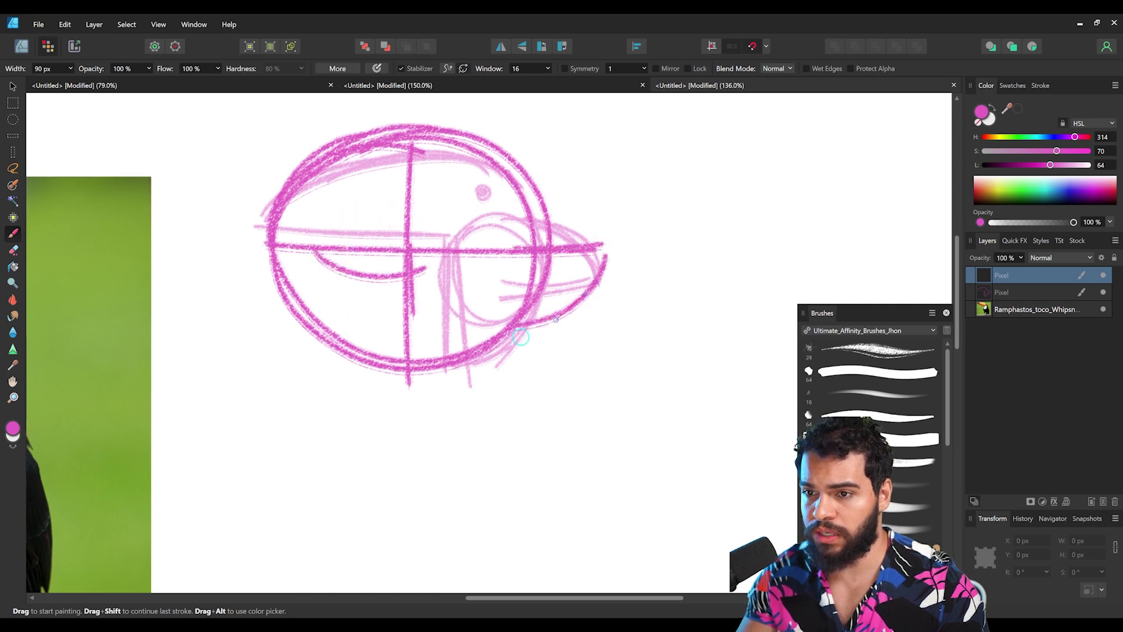
scroll(527, 222, up, 2)
drag(493, 202, 498, 199)
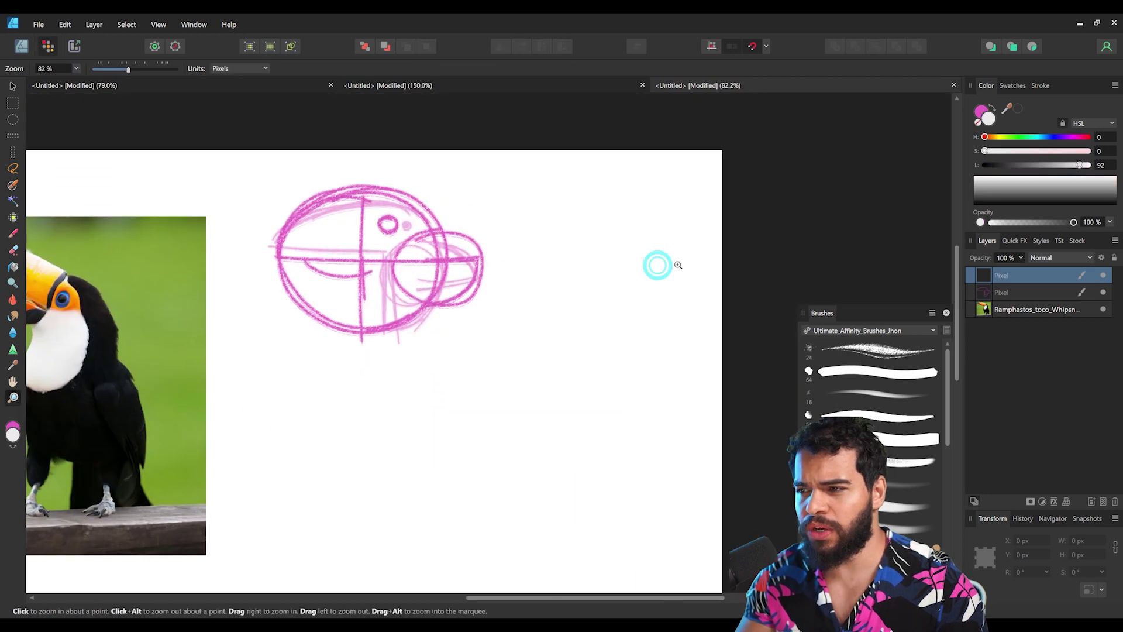
- Group the two sketch layers, scale the group down and move it to the blank area beside the photo
key(v)
key(ctrl+g)
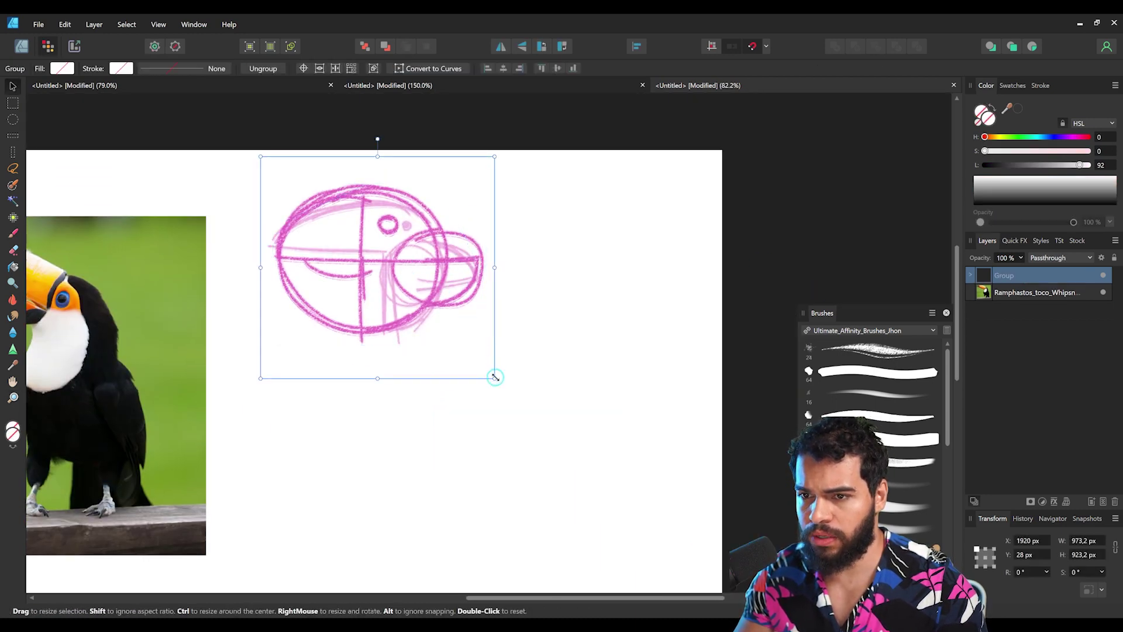
drag(495, 378, 451, 343)
mouse_move(417, 314)
mouse_down()
mouse_move(448, 369)
mouse_move(508, 426)
mouse_up()
key(z)
drag(431, 377, 540, 344)
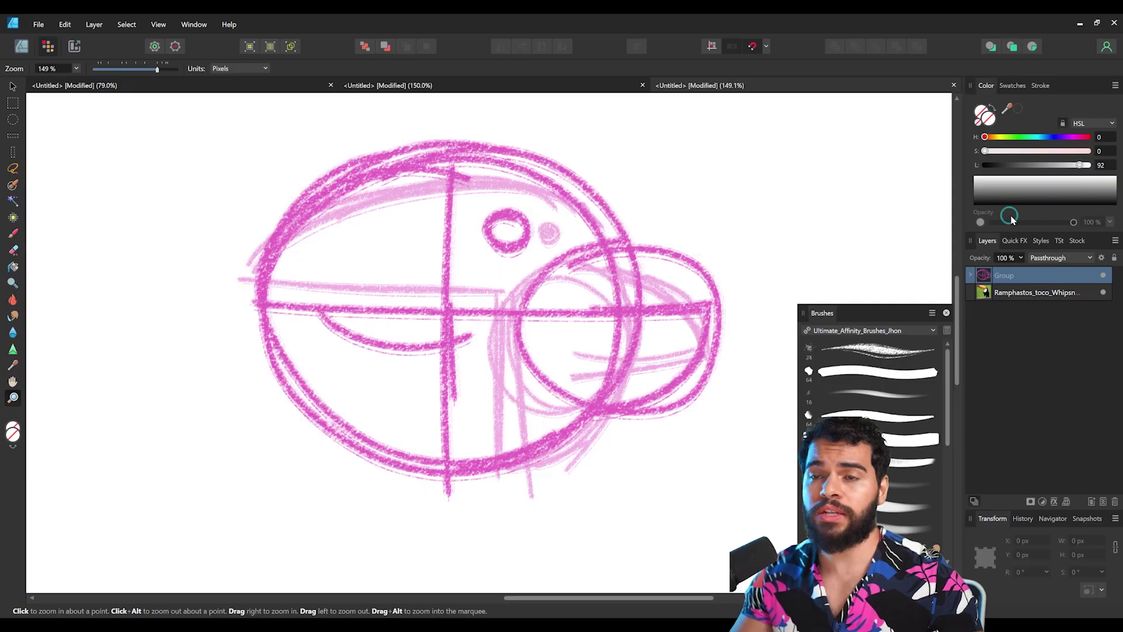
- Lower the sketch group's opacity to 50% and show the rulers in the Designer persona
drag(1016, 274, 980, 272)
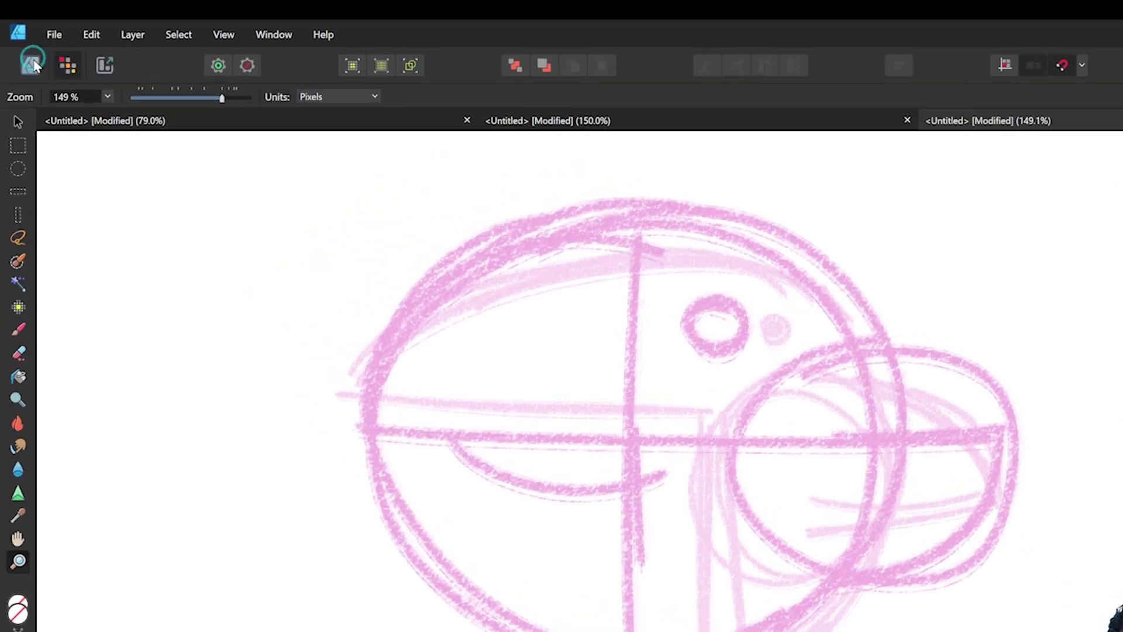
click(21, 46)
click(193, 23)
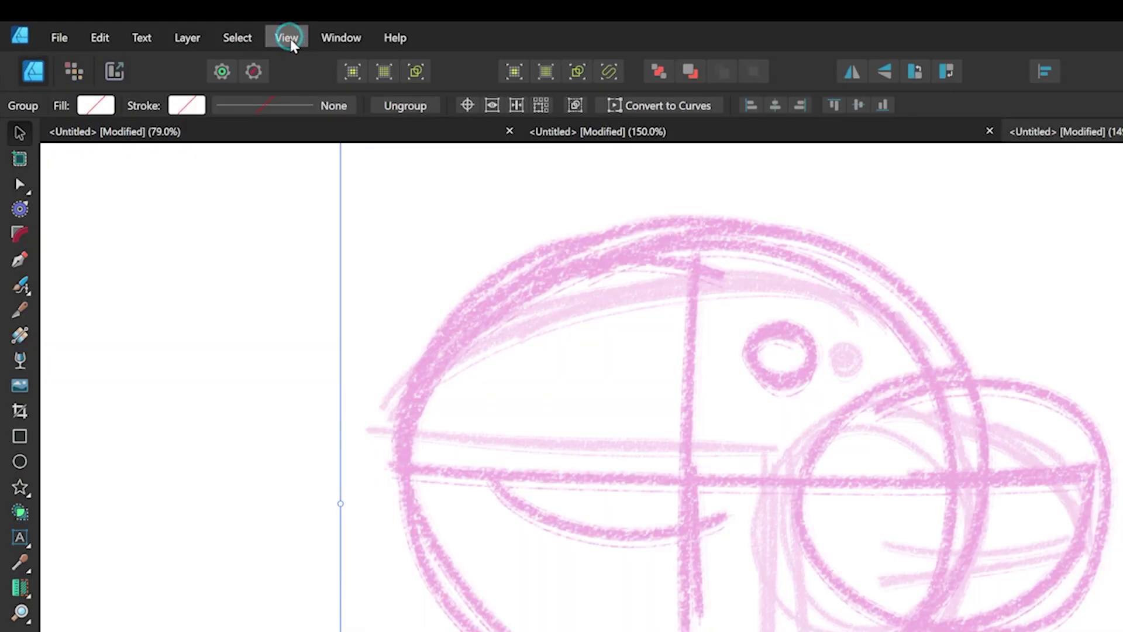
click(291, 40)
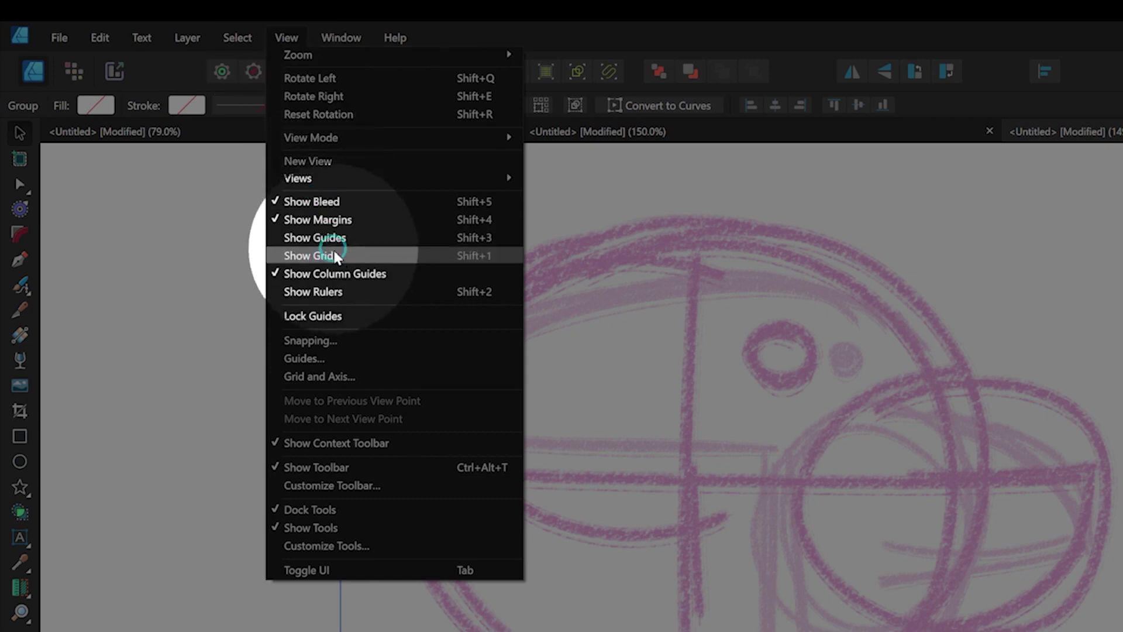
click(335, 297)
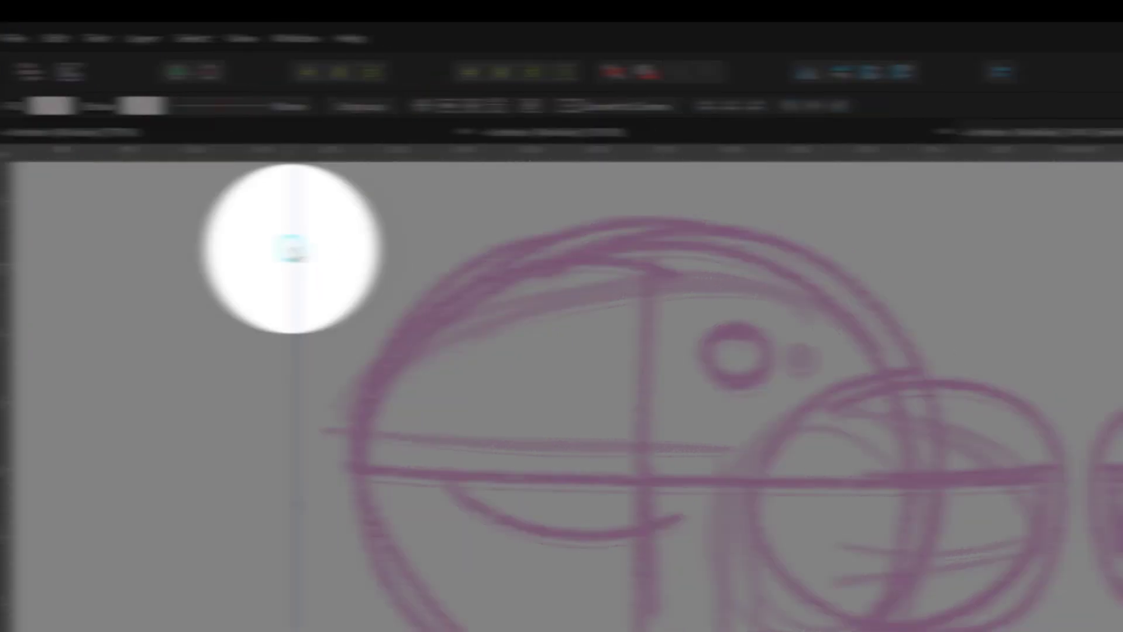
- Place guides along the large circle's edges and centre lines, plus a vertical guide at the small circle's outer edge
drag(420, 100, 442, 140)
drag(235, 384, 45, 406)
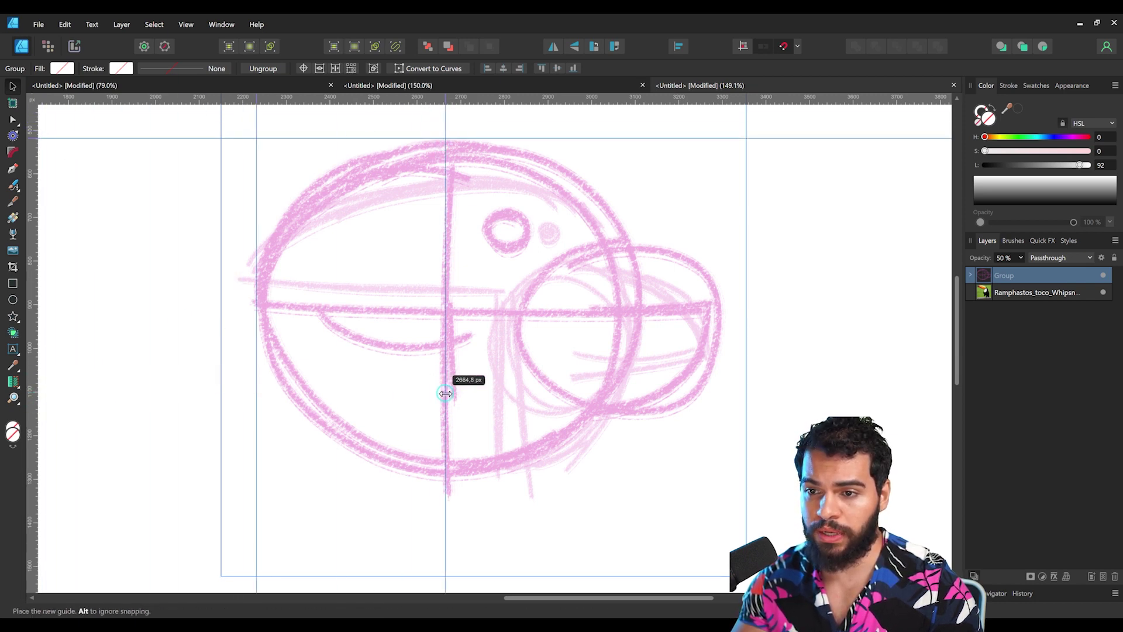
drag(445, 393, 513, 381)
drag(721, 377, 719, 377)
drag(305, 97, 366, 388)
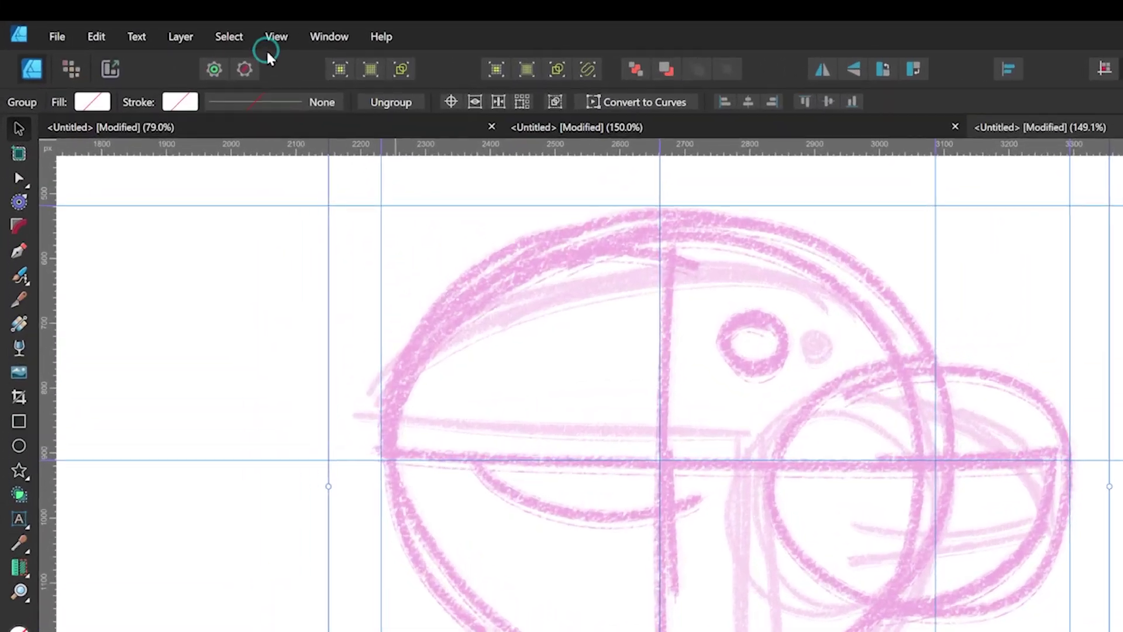
- Show the grid and set it to Basic mode with 128 px spacing and 2 divisions
click(187, 23)
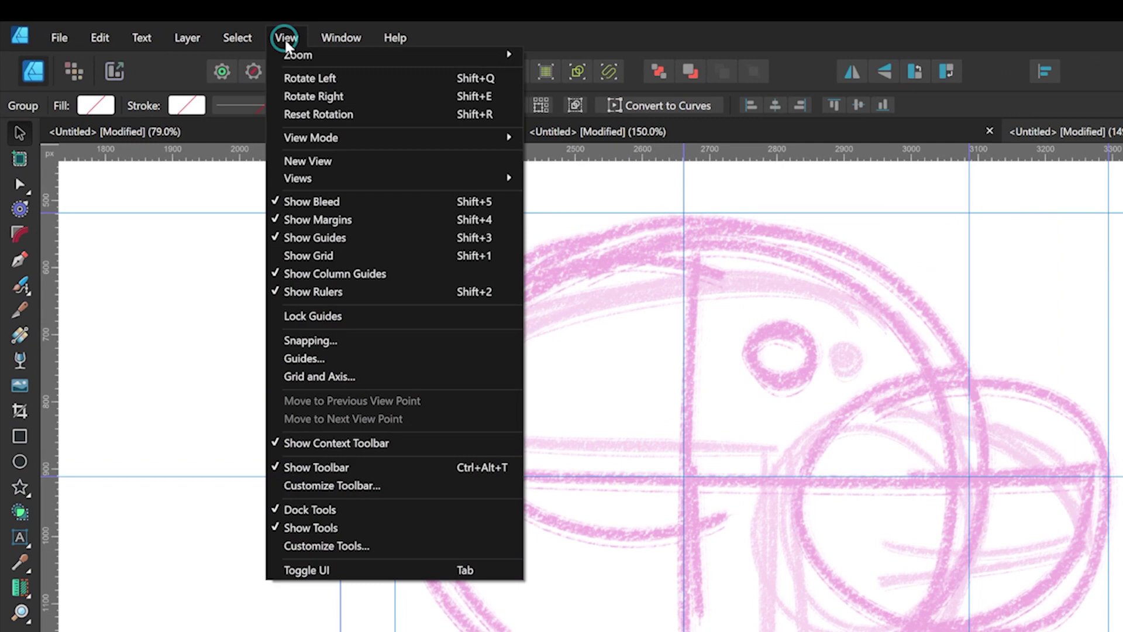
click(348, 263)
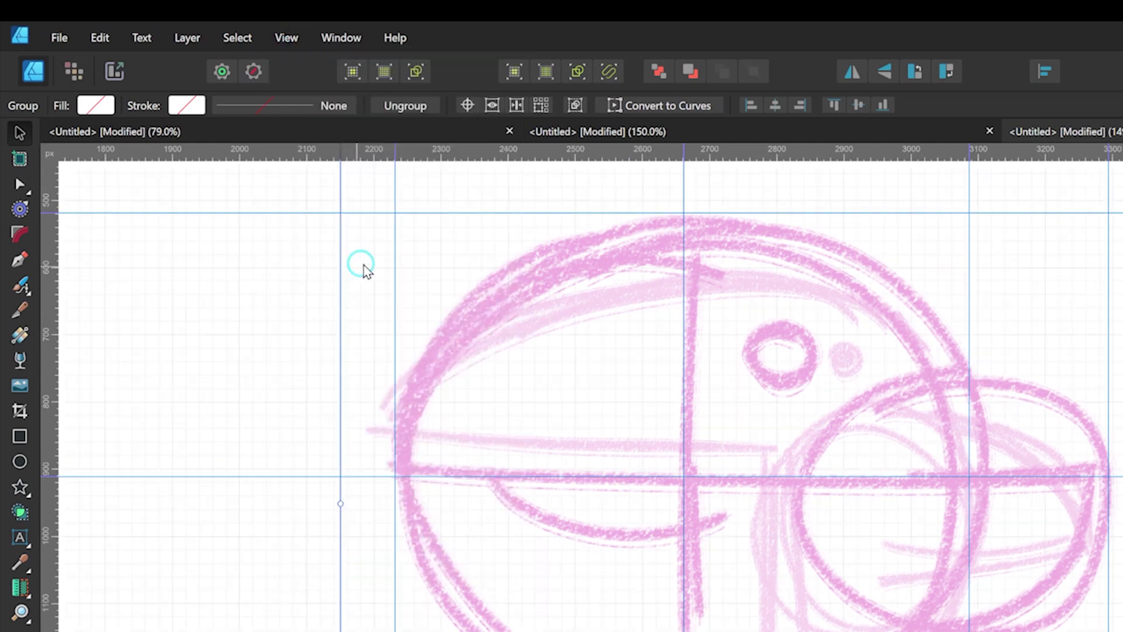
click(280, 40)
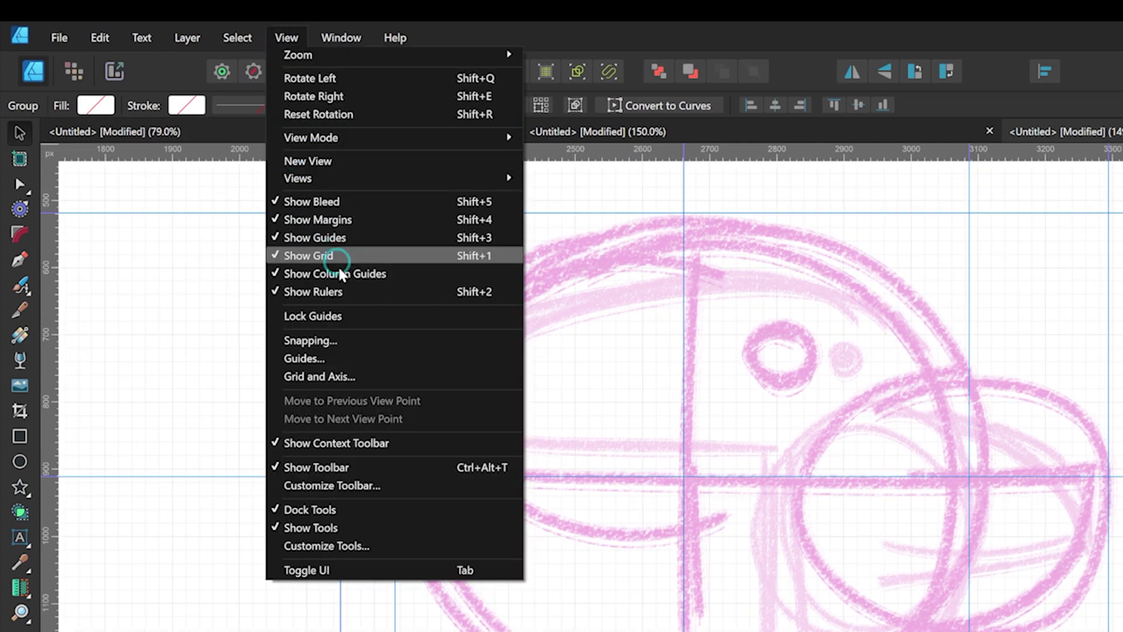
click(355, 377)
drag(777, 345, 1033, 380)
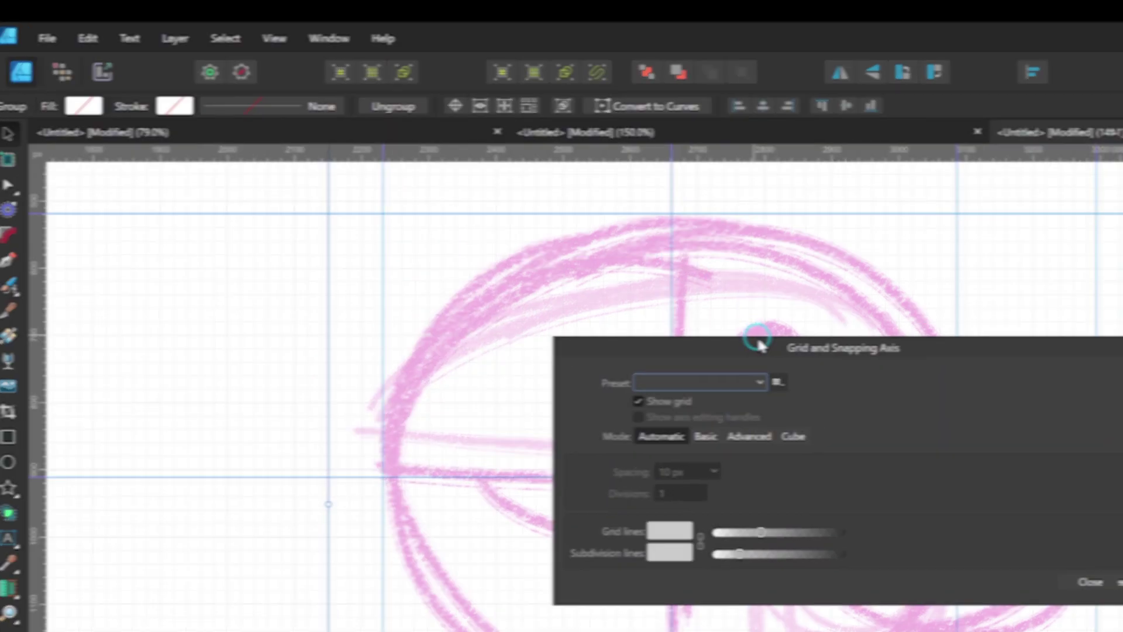
click(640, 297)
click(624, 316)
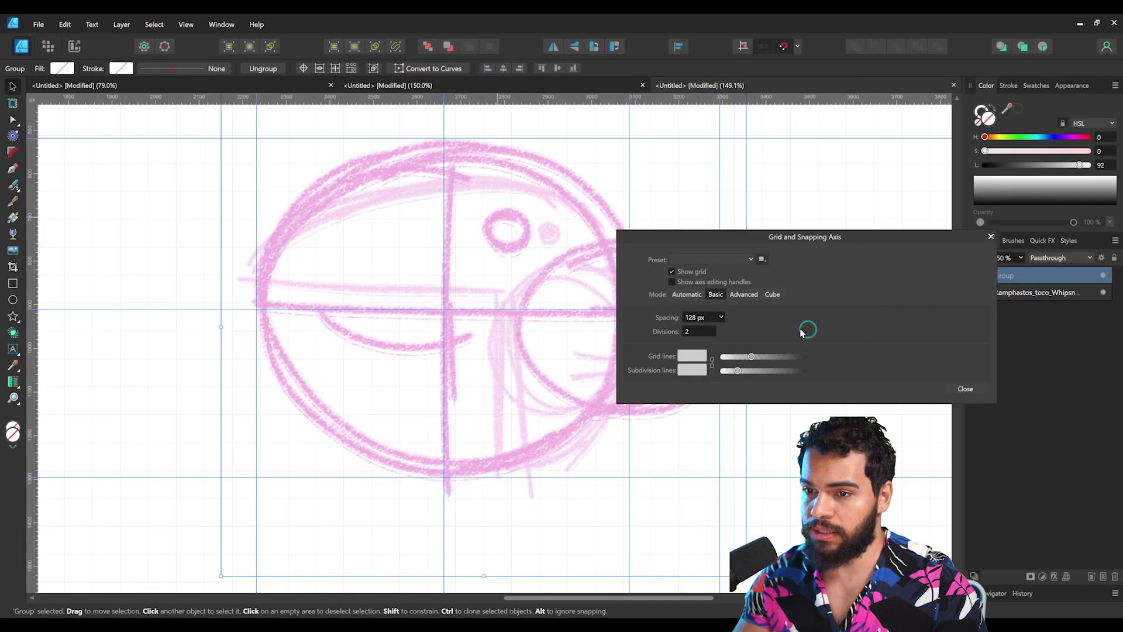
click(962, 390)
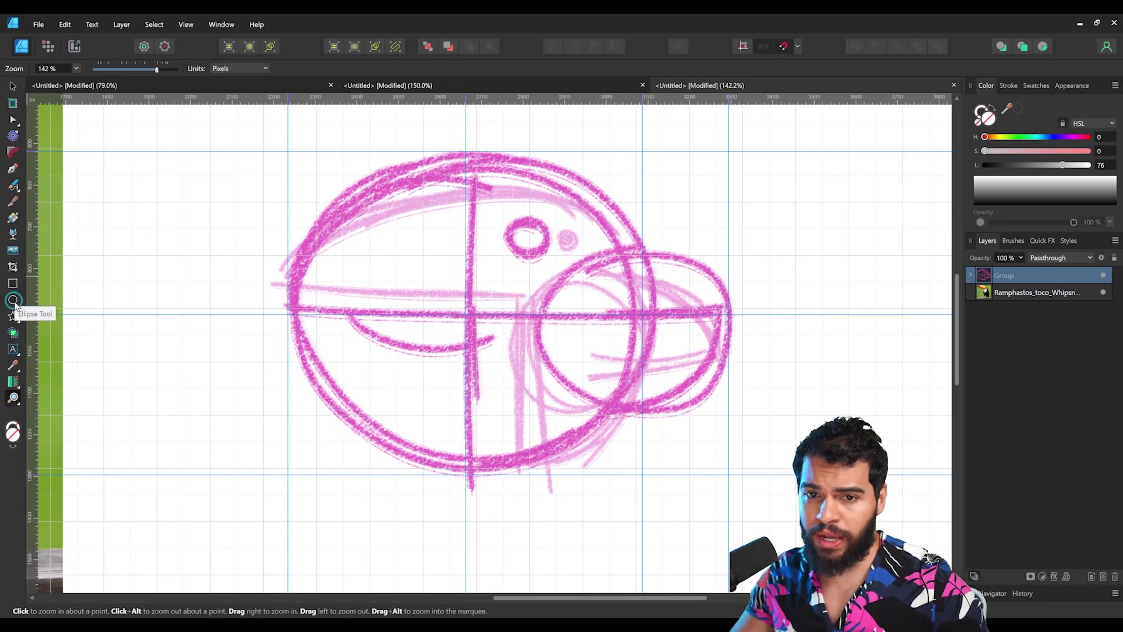
- Draw a circle over the sketch's large circle, fitting it between the upper and lower horizontal guides and centring it on the vertical guide
click(14, 301)
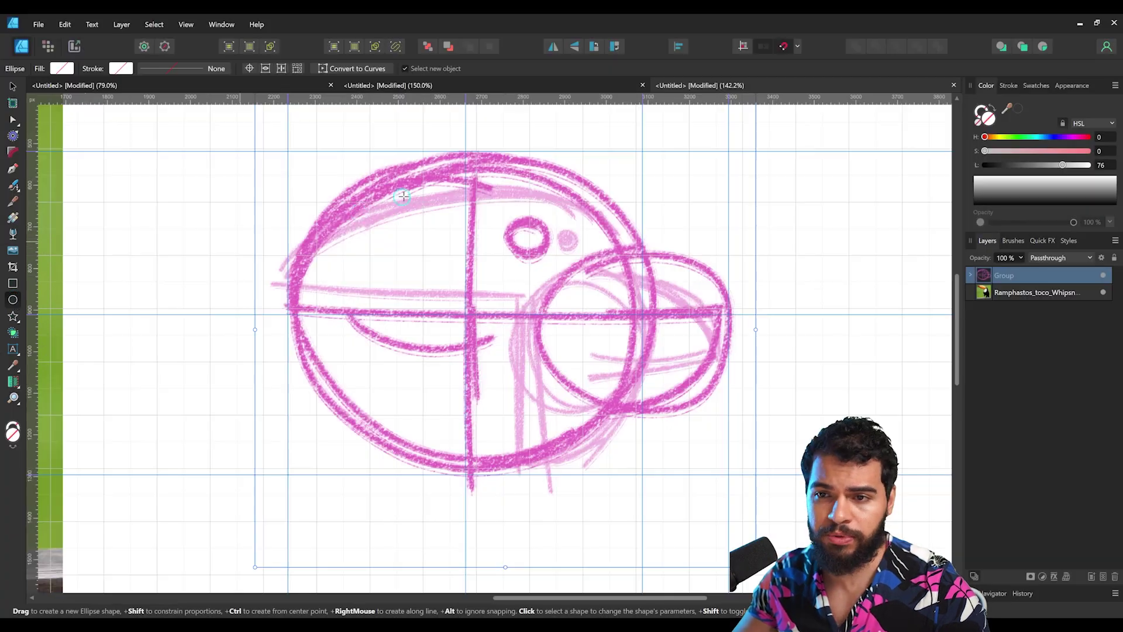
drag(299, 167, 532, 403)
key(v)
drag(546, 379, 556, 370)
drag(633, 460, 634, 468)
drag(547, 368, 530, 352)
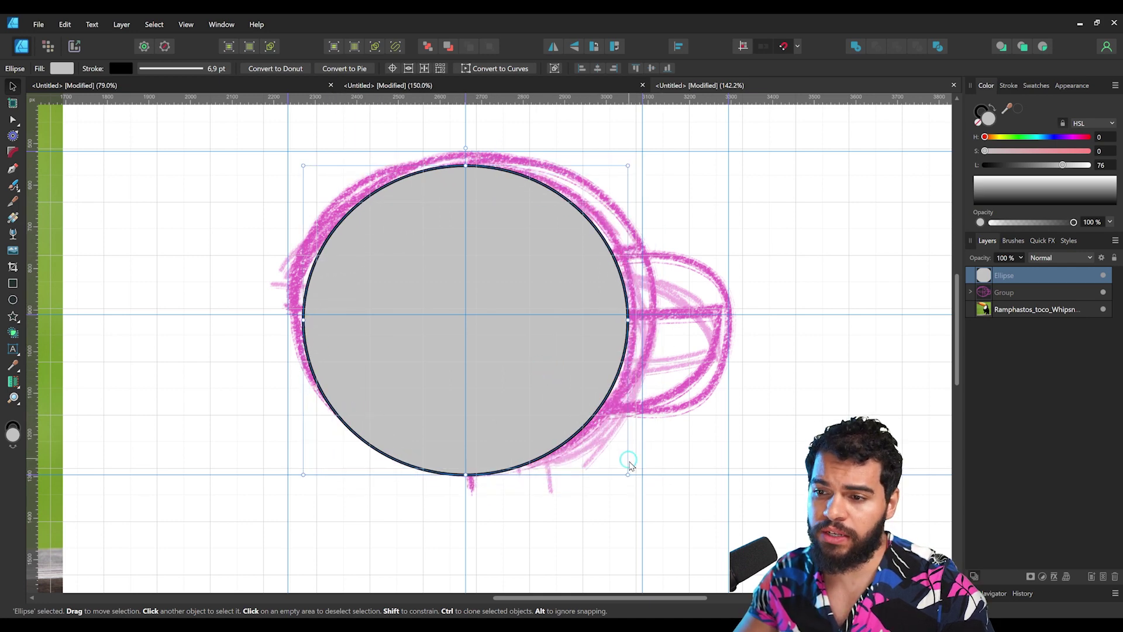
drag(628, 157, 634, 151)
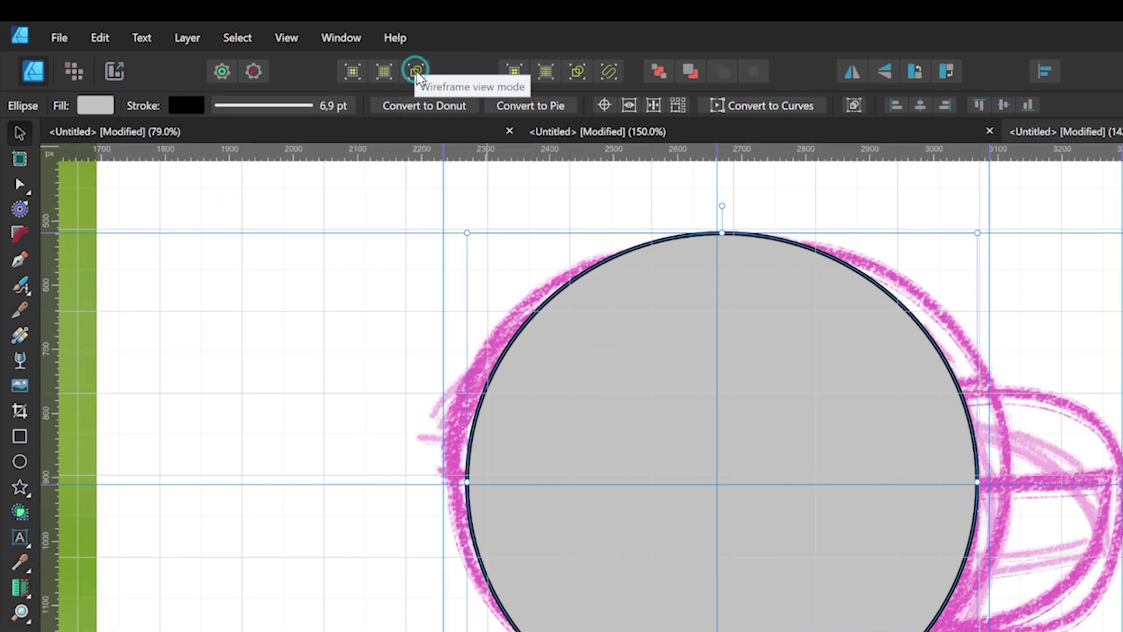
- Preview the circle against the sketch in Wireframe view mode and return to the normal vector view
click(289, 41)
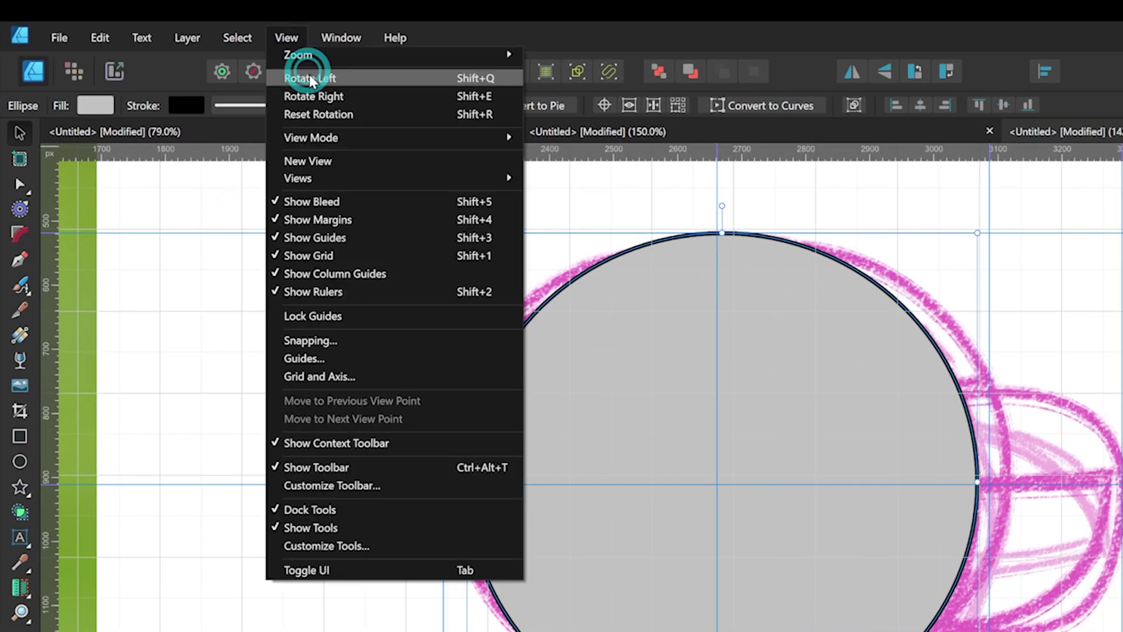
mouse_move(409, 136)
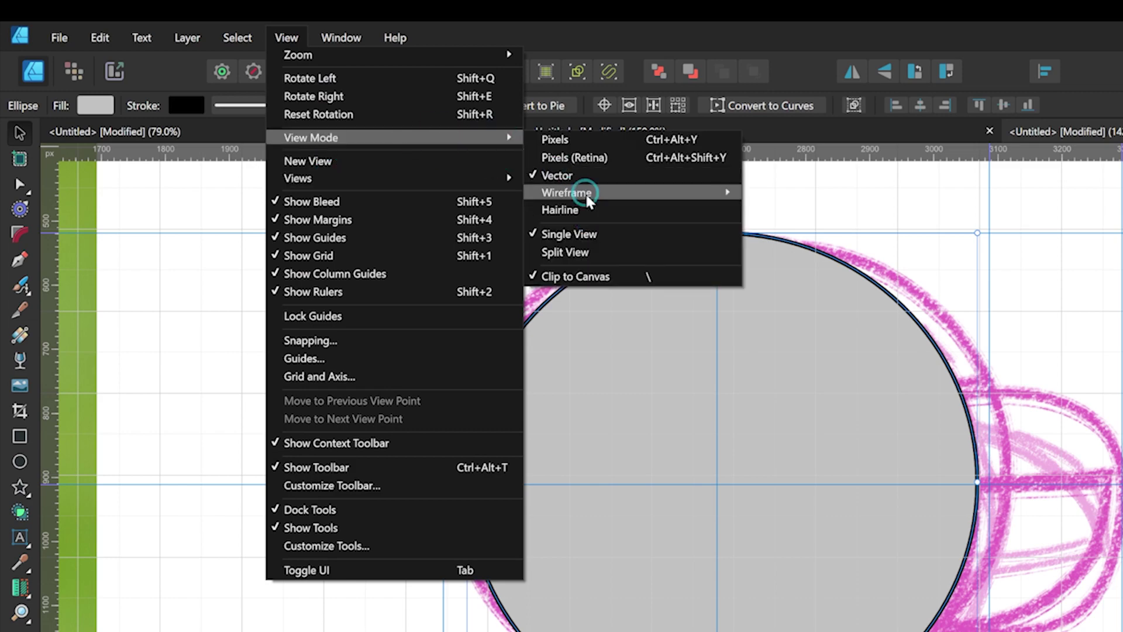
mouse_move(589, 193)
click(767, 218)
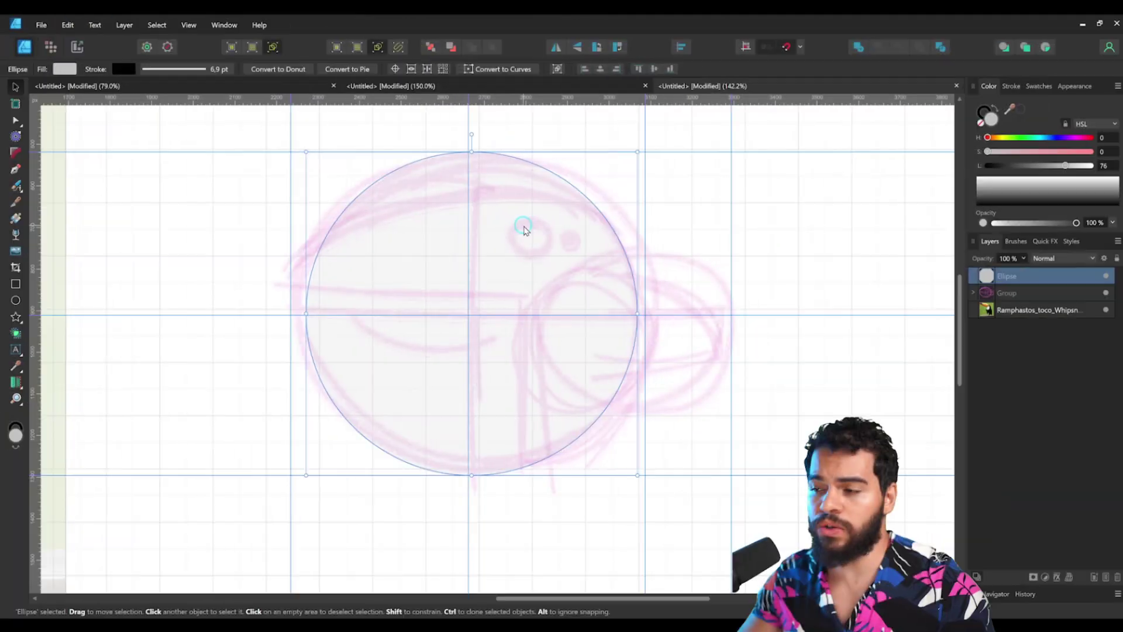
key(z)
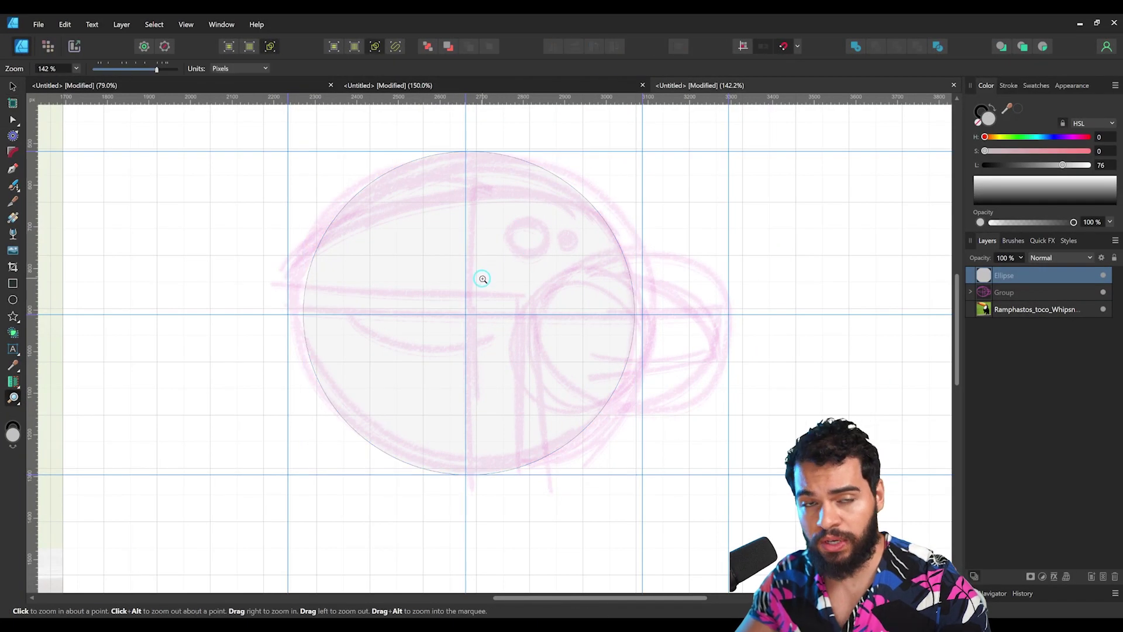
drag(486, 265, 464, 262)
click(270, 47)
- Duplicate the large circle and scale the copy down to about 495 px wide, placing it inside the original
key(v)
click(502, 328)
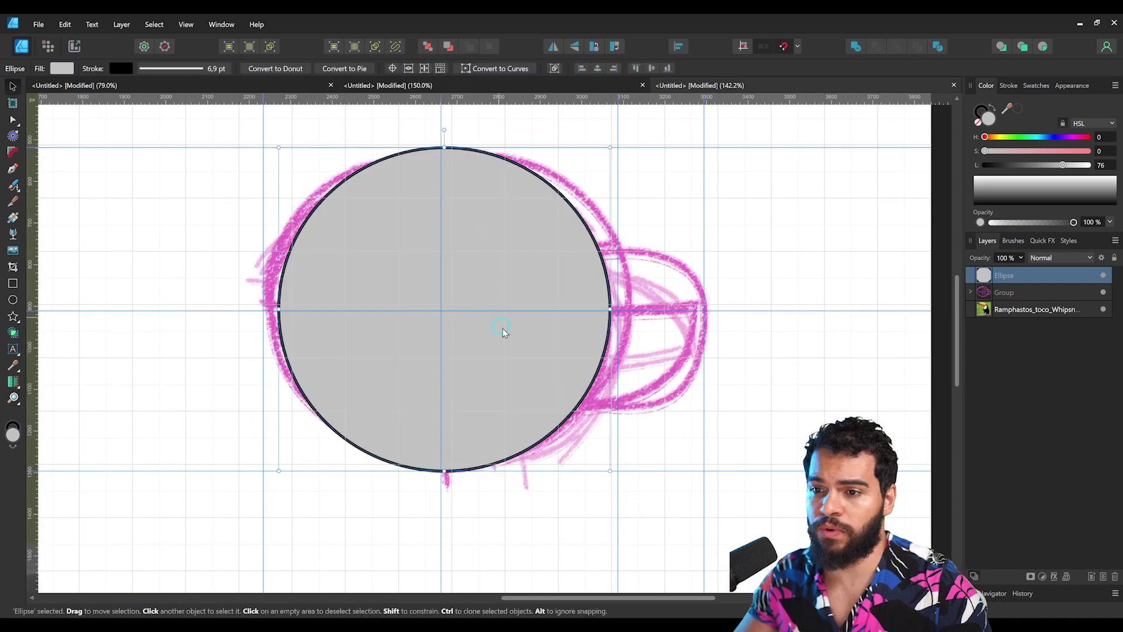
key(ctrl+j)
drag(610, 471, 498, 361)
drag(437, 283, 455, 330)
drag(518, 416, 504, 409)
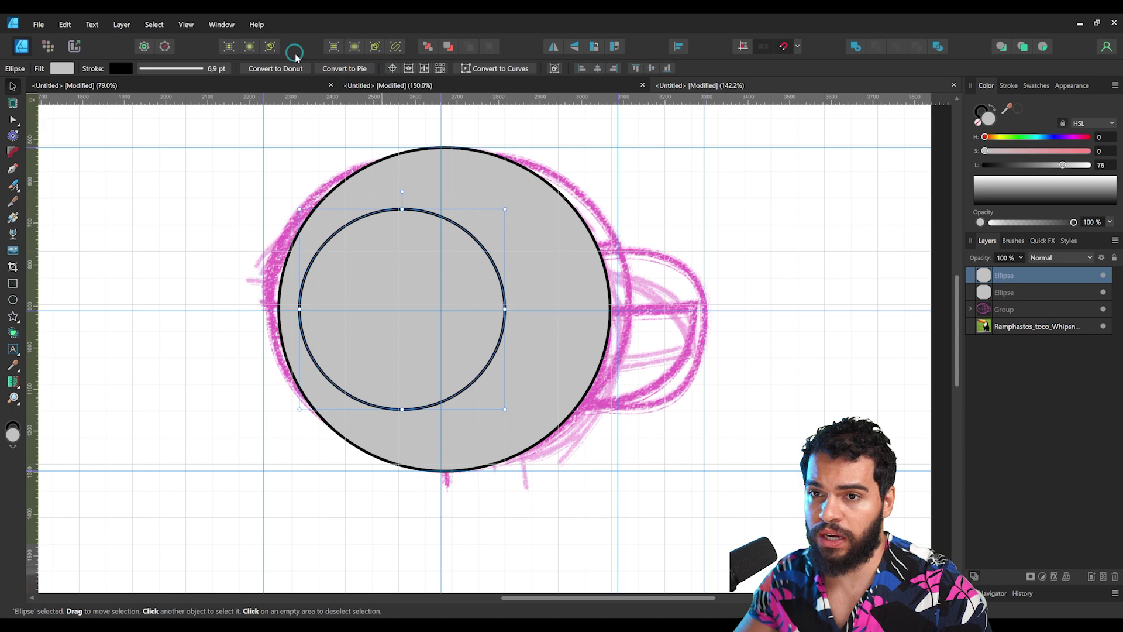
- Turn on the wireframe view and shrink the inner circle so its lower edge sits near the sketched beak curve
click(270, 47)
key(z)
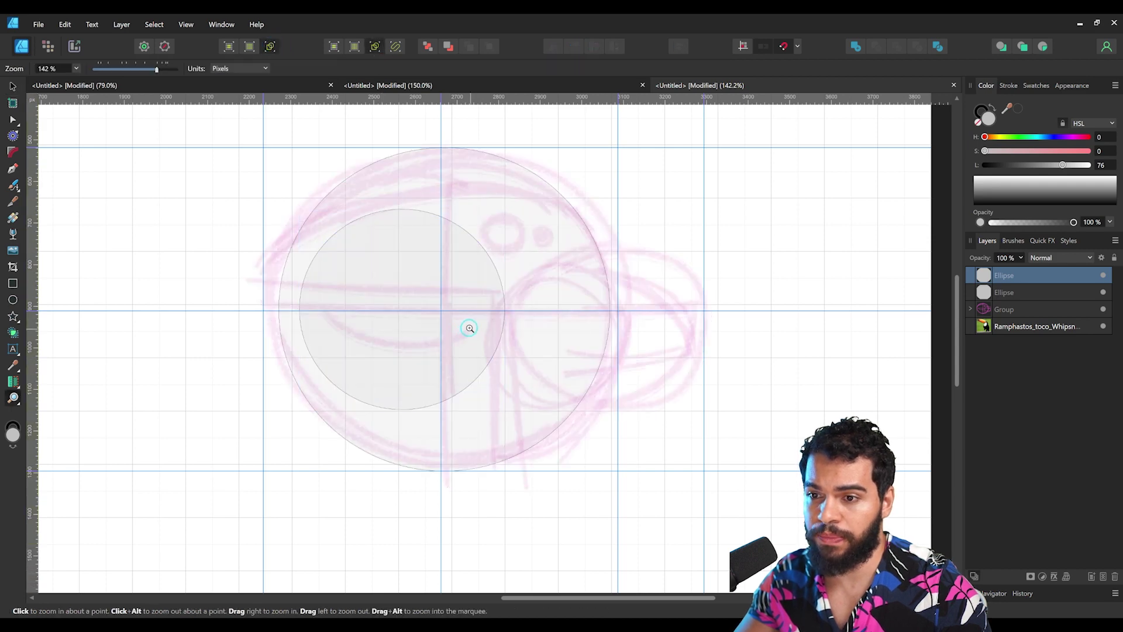
mouse_move(444, 266)
mouse_down()
mouse_move(475, 260)
mouse_move(461, 281)
mouse_move(441, 248)
mouse_up()
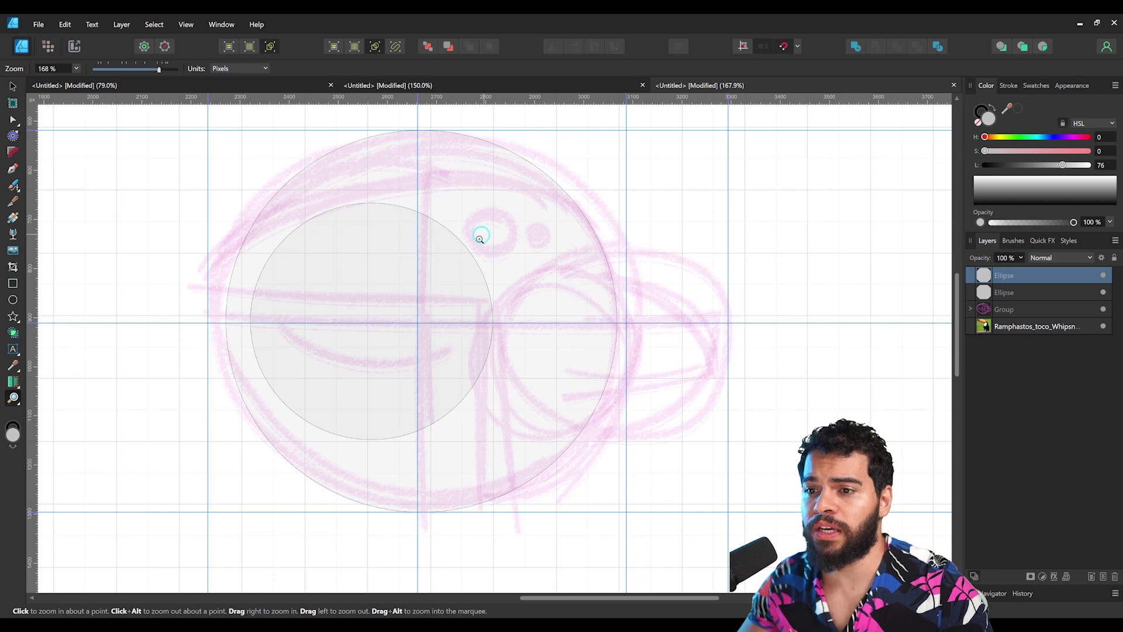
key(v)
drag(493, 434, 402, 354)
scroll(418, 368, up, 3)
key(z)
drag(403, 369, 388, 351)
key(v)
- Enlarge the inner circle to about 660 px wide, centred on the vertical centre guide with its lower arc near the sketched beak curve
key(z)
drag(440, 392, 621, 398)
scroll(311, 386, up, 1)
key(v)
scroll(324, 386, up, 5)
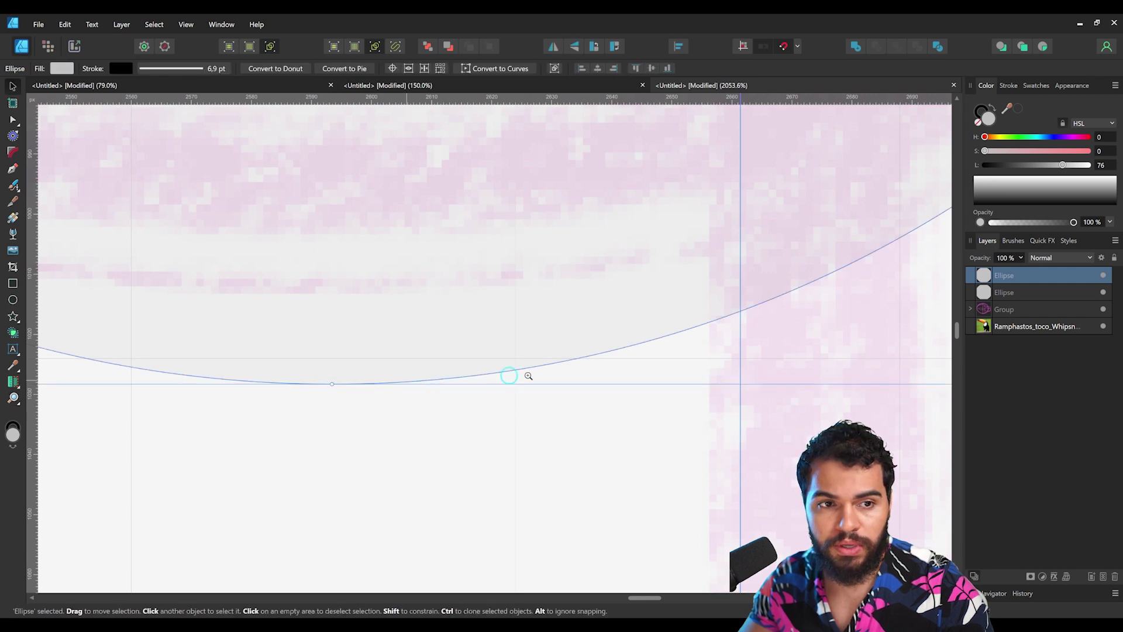
key(z)
drag(740, 360, 669, 354)
drag(669, 355, 409, 347)
key(v)
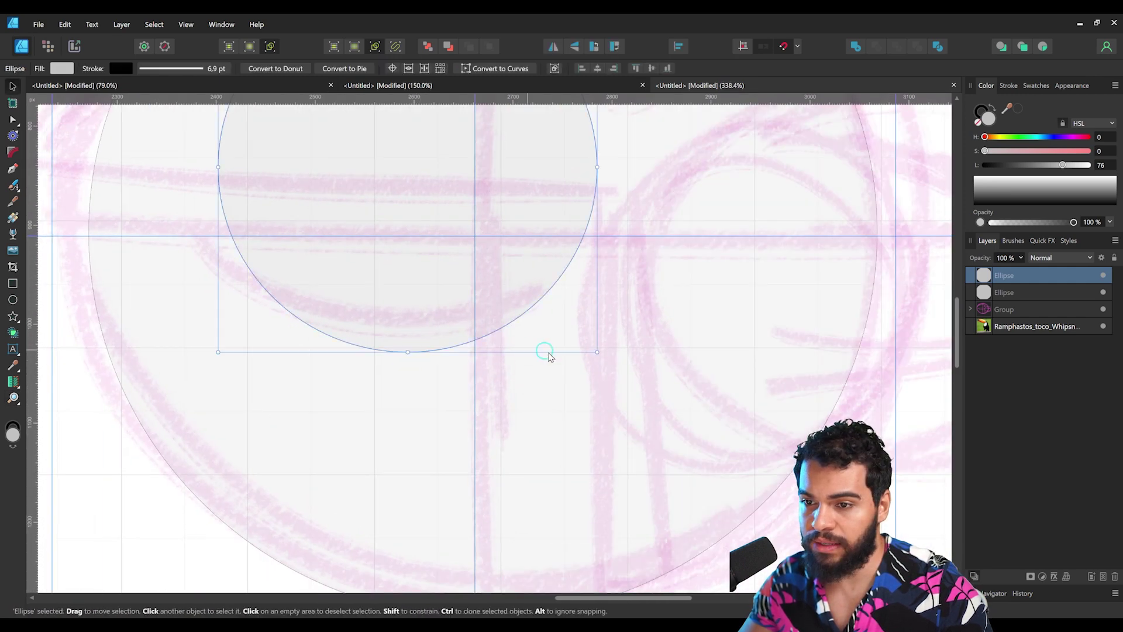
drag(609, 352, 623, 364)
drag(624, 366, 665, 397)
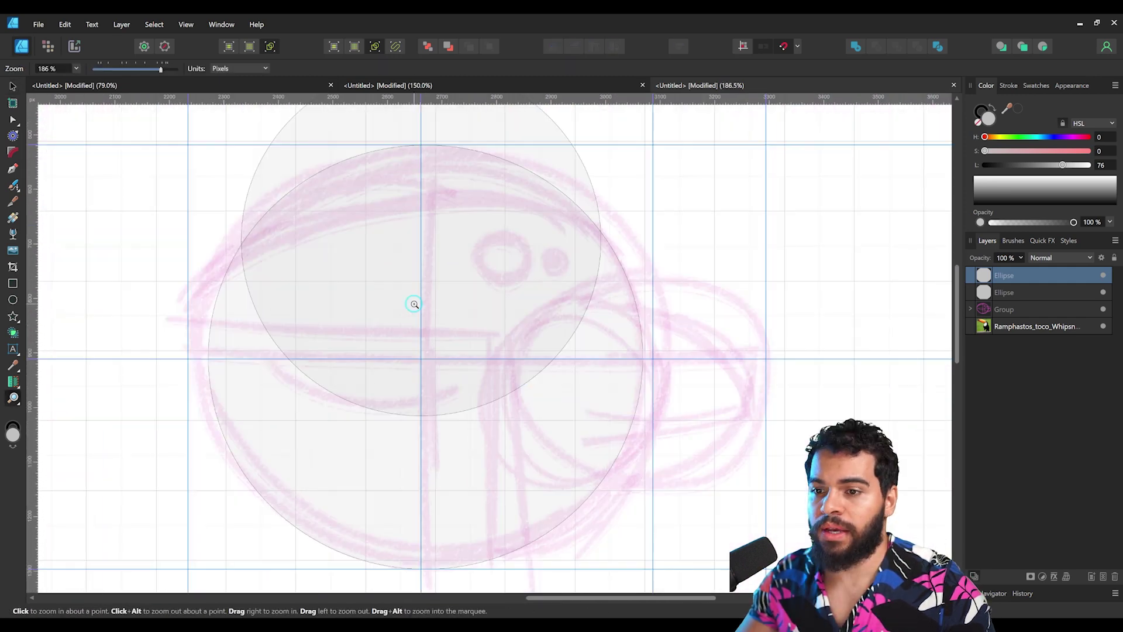
- Draw a circle about 110 px wide over the sketched eye
drag(427, 284, 156, 273)
click(23, 299)
drag(488, 229, 581, 322)
key(z)
- Draw a circle about 600 px wide over the sketch's small circle, with its outer edge touching the outermost vertical guide
scroll(363, 290, down, 1)
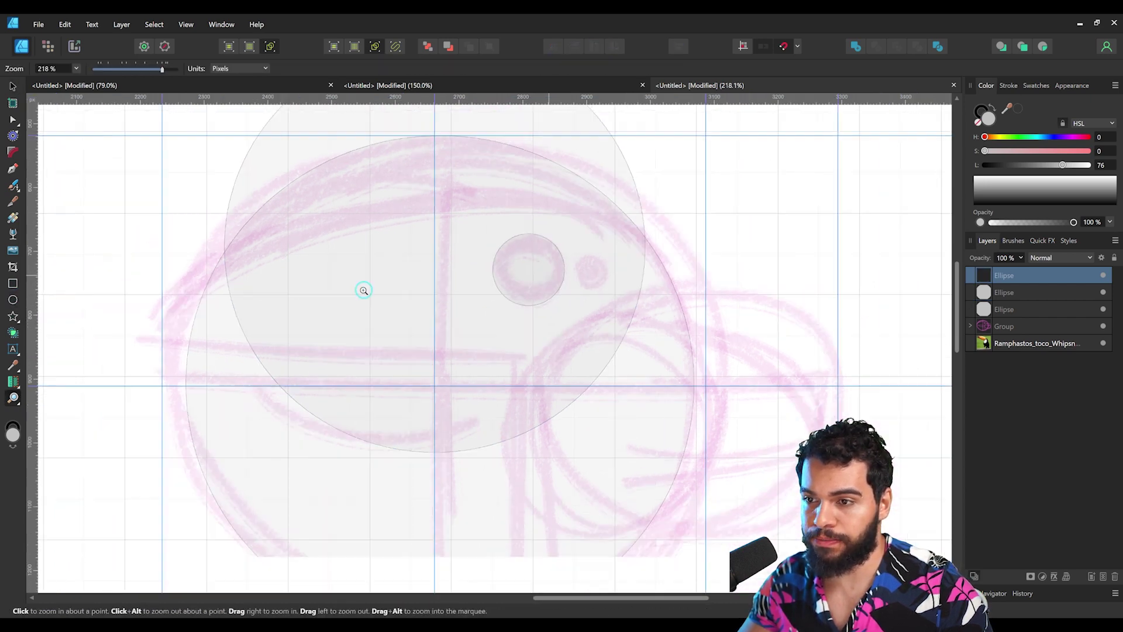
scroll(363, 290, down, 1)
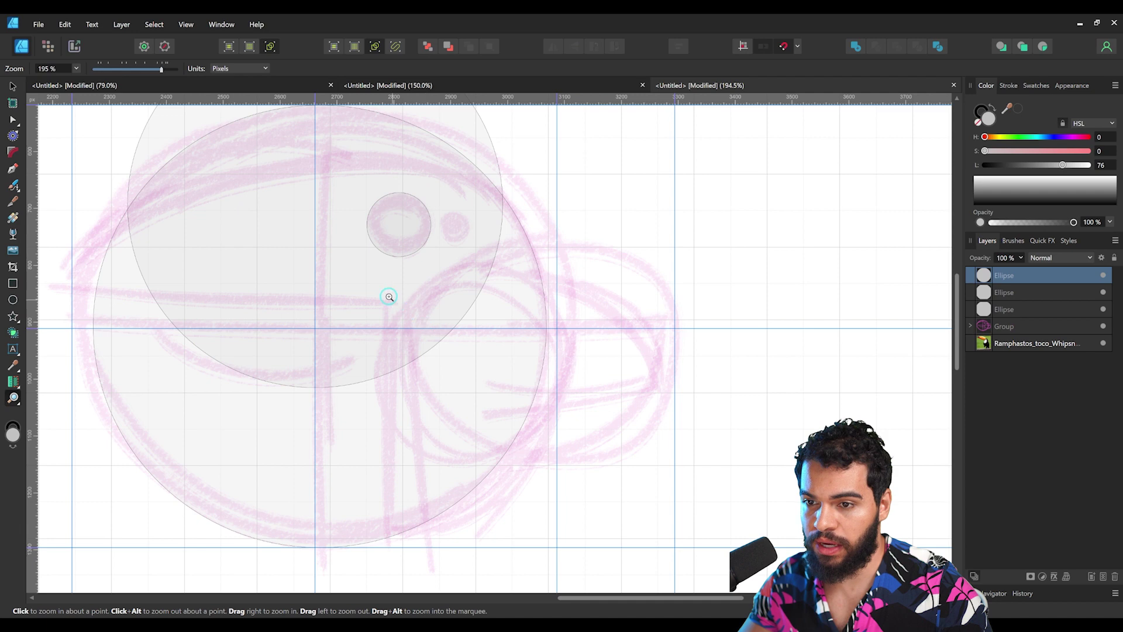
drag(389, 296, 527, 416)
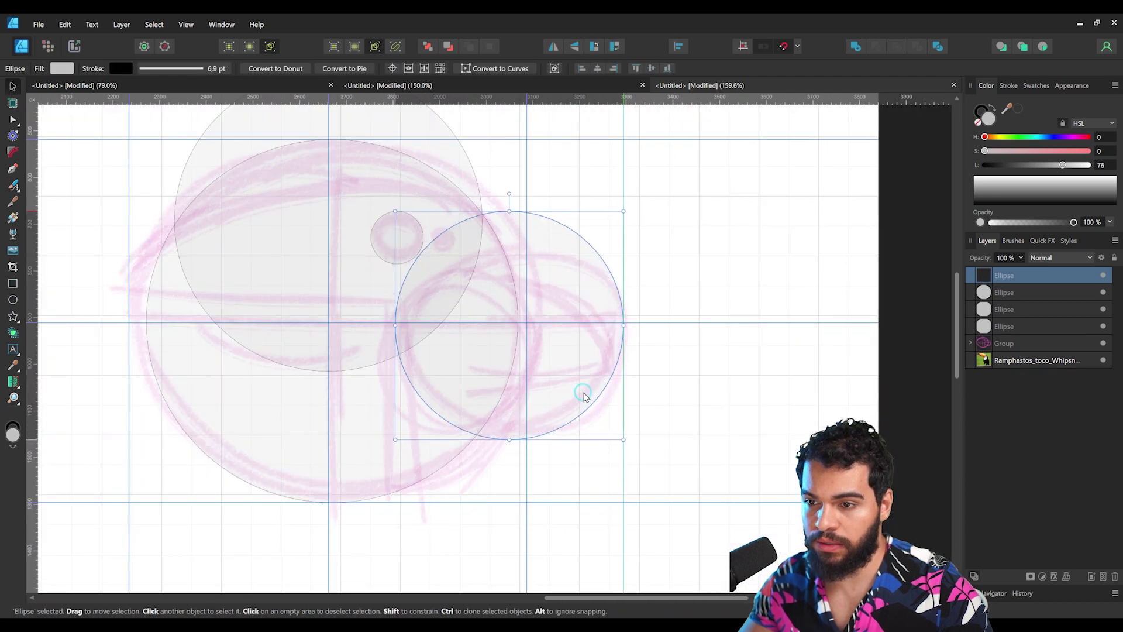
drag(582, 392, 568, 380)
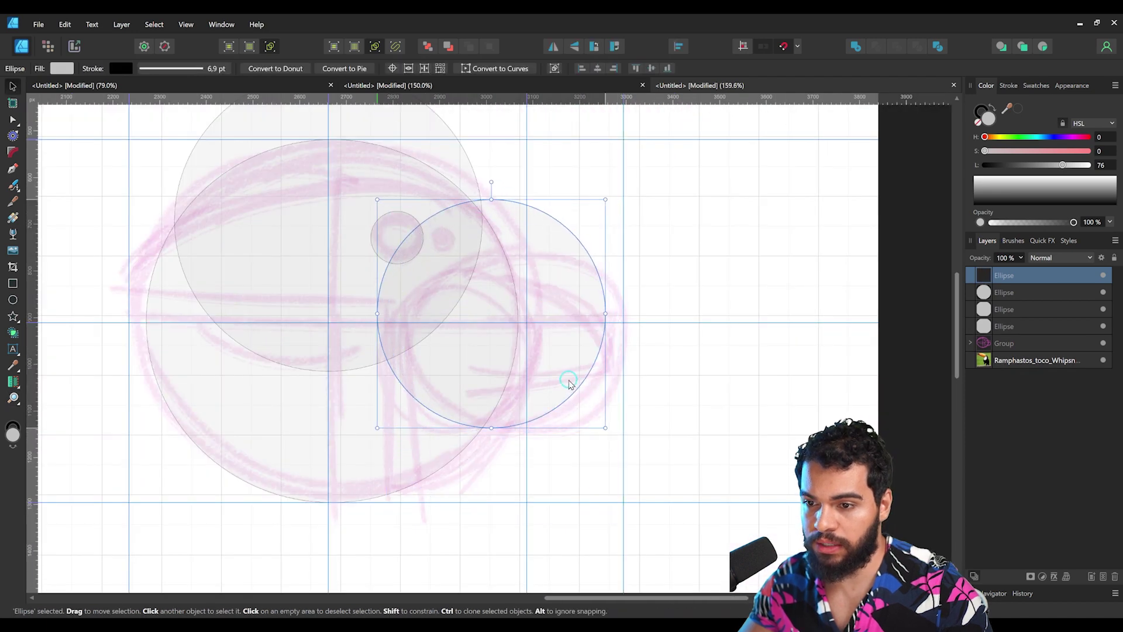
scroll(509, 416, up, 2)
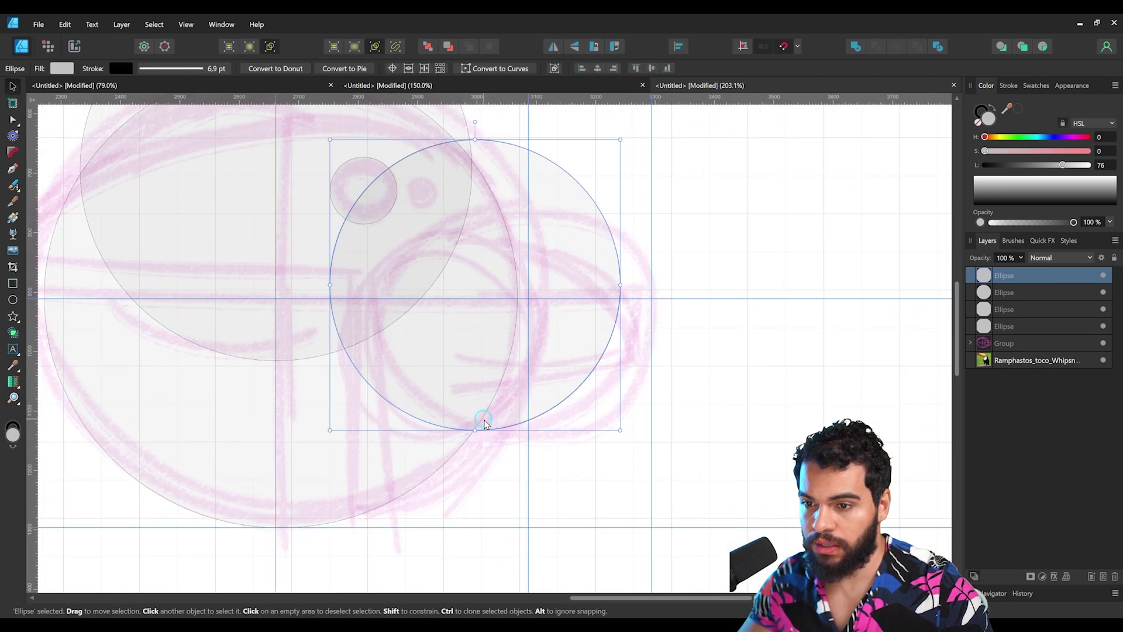
drag(475, 427, 436, 422)
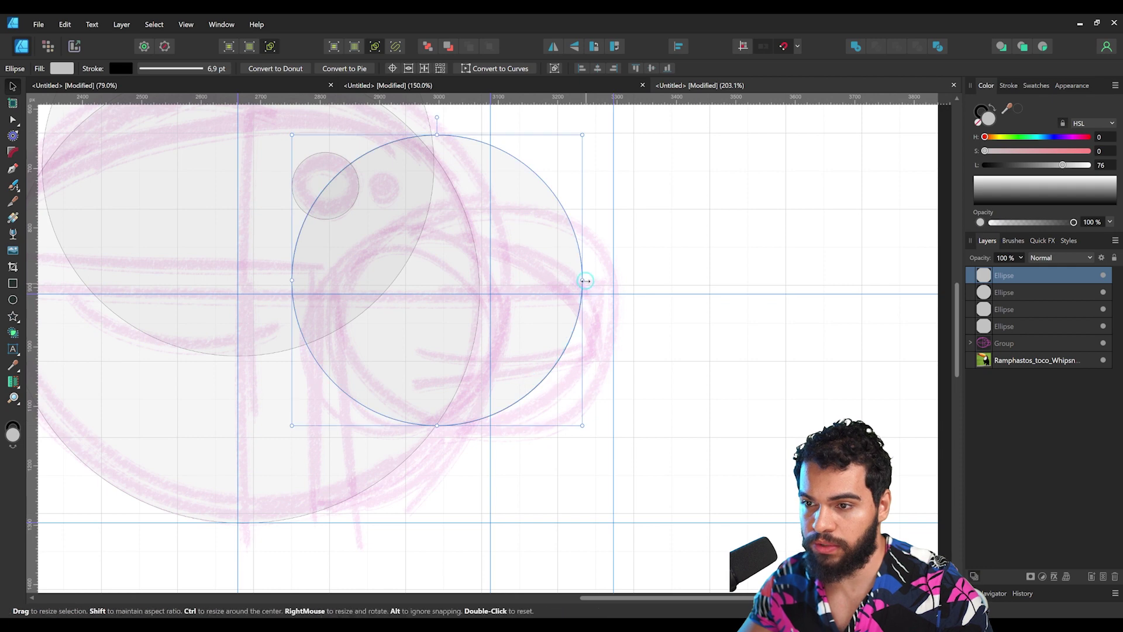
key(z)
drag(558, 343, 515, 349)
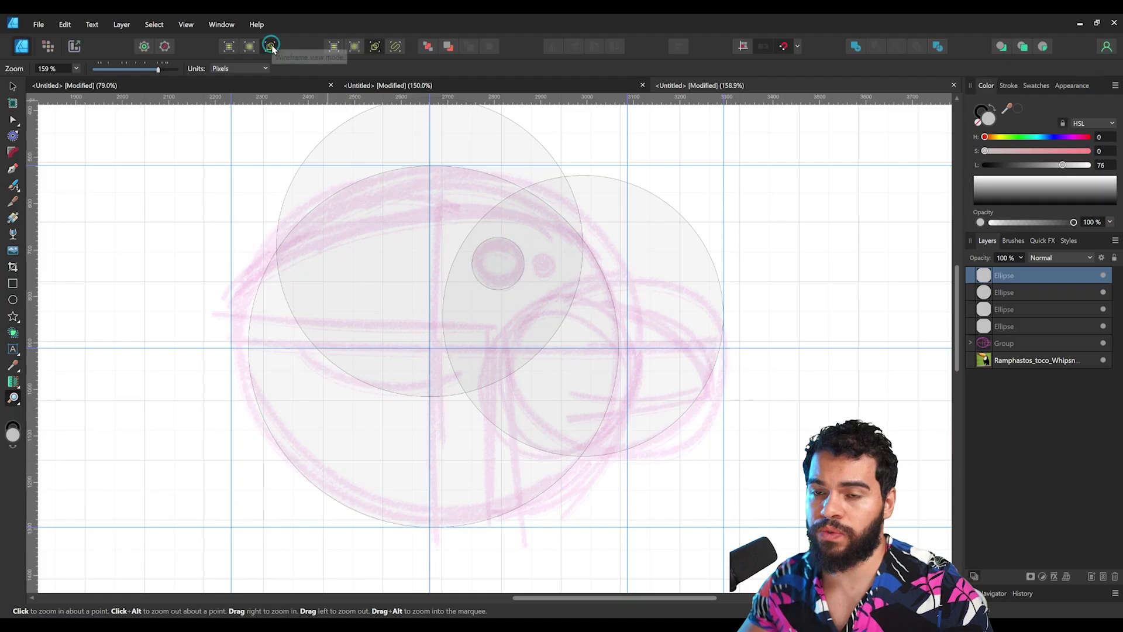
- Select the large circle and its copy and delete the crescent protruding above the large circle with the Shape Builder
click(271, 46)
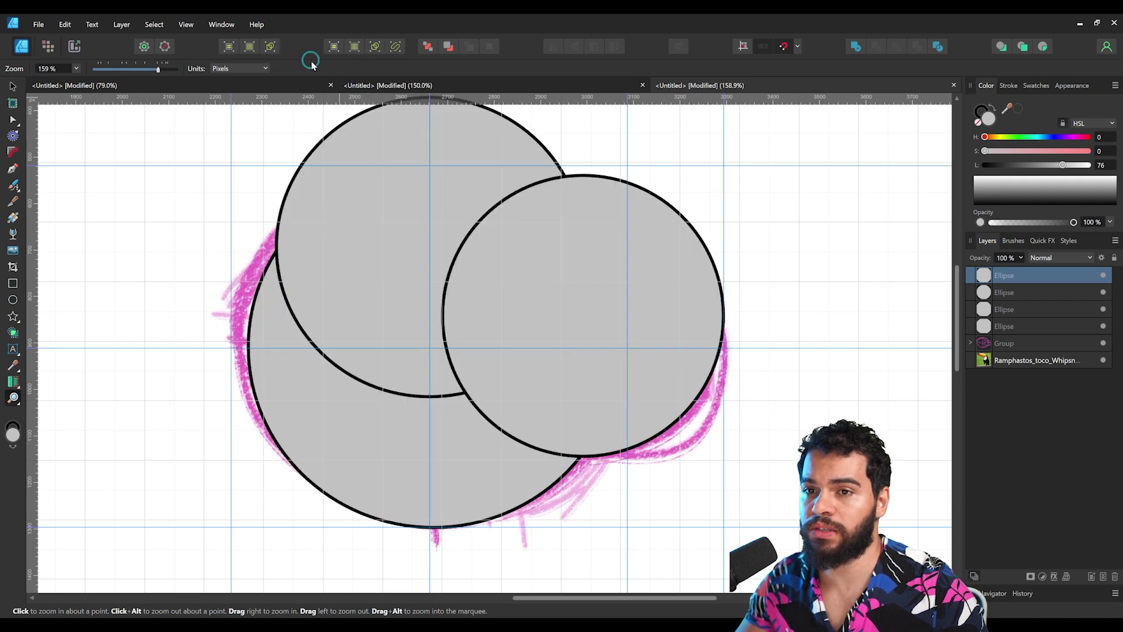
click(269, 48)
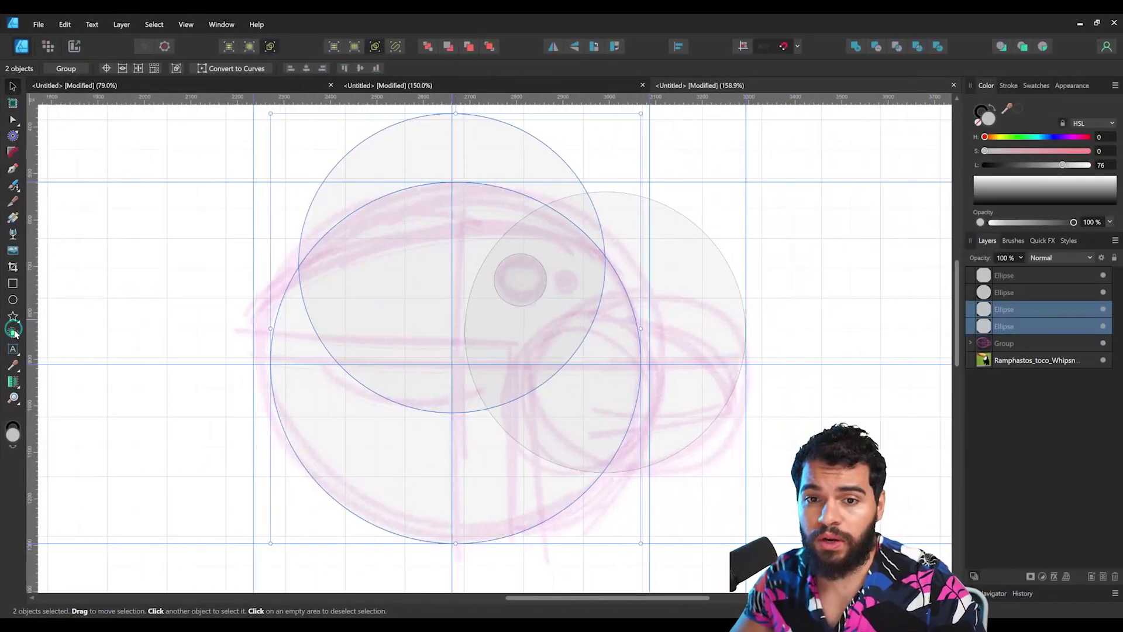
click(13, 331)
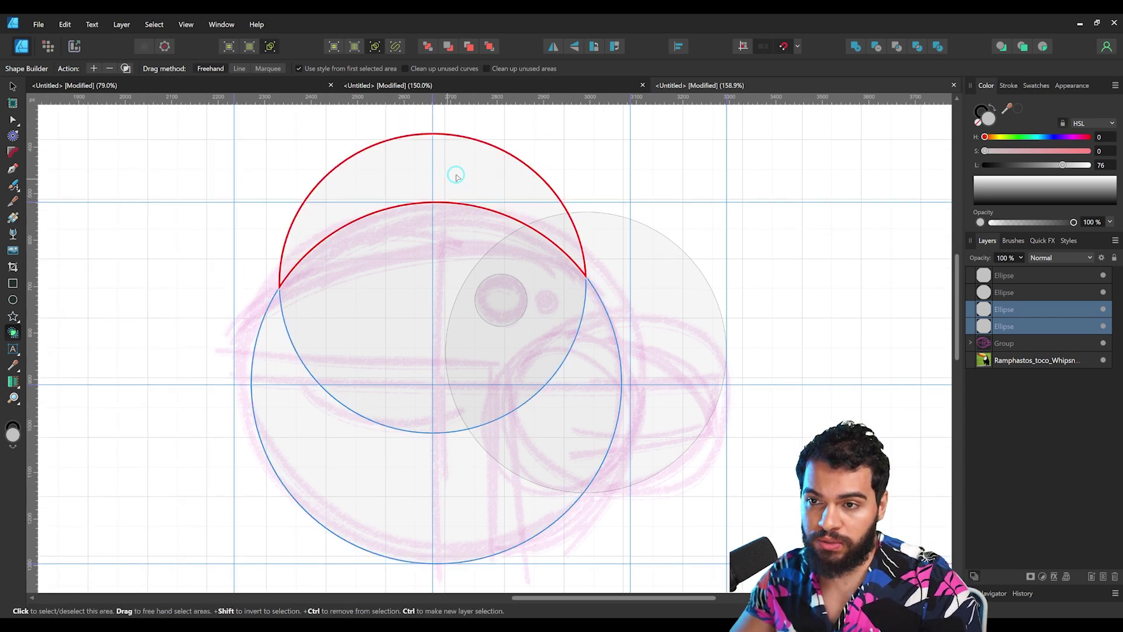
click(517, 166)
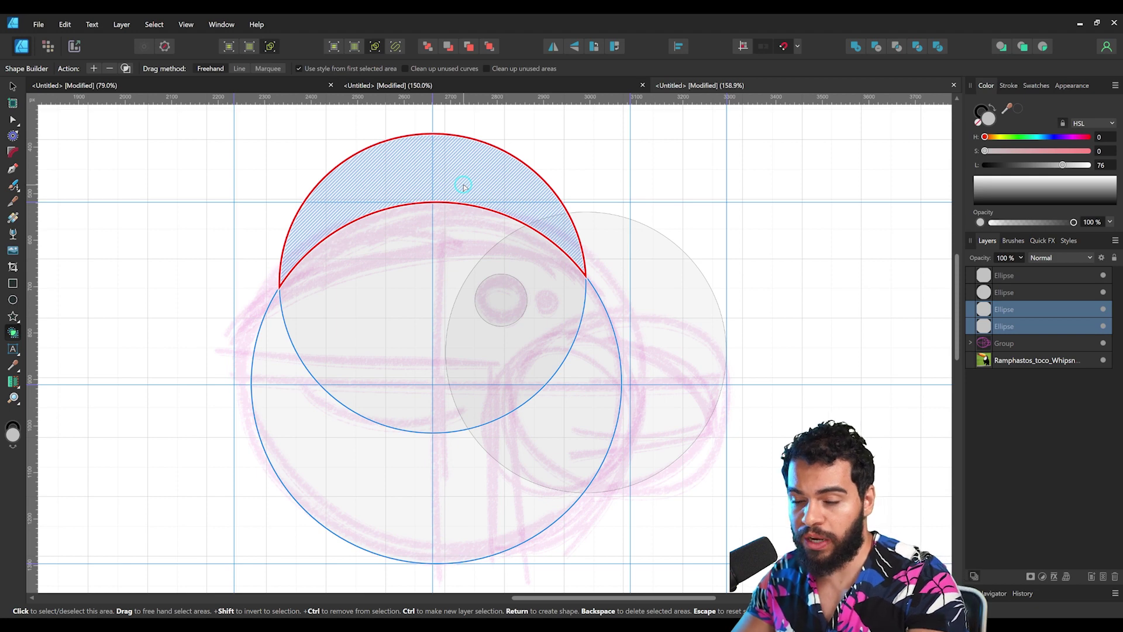
key(BackSpace)
- Select the three ellipses and the trimmed curve together
scroll(817, 303, down, 2)
scroll(817, 303, right, 3)
click(1007, 277)
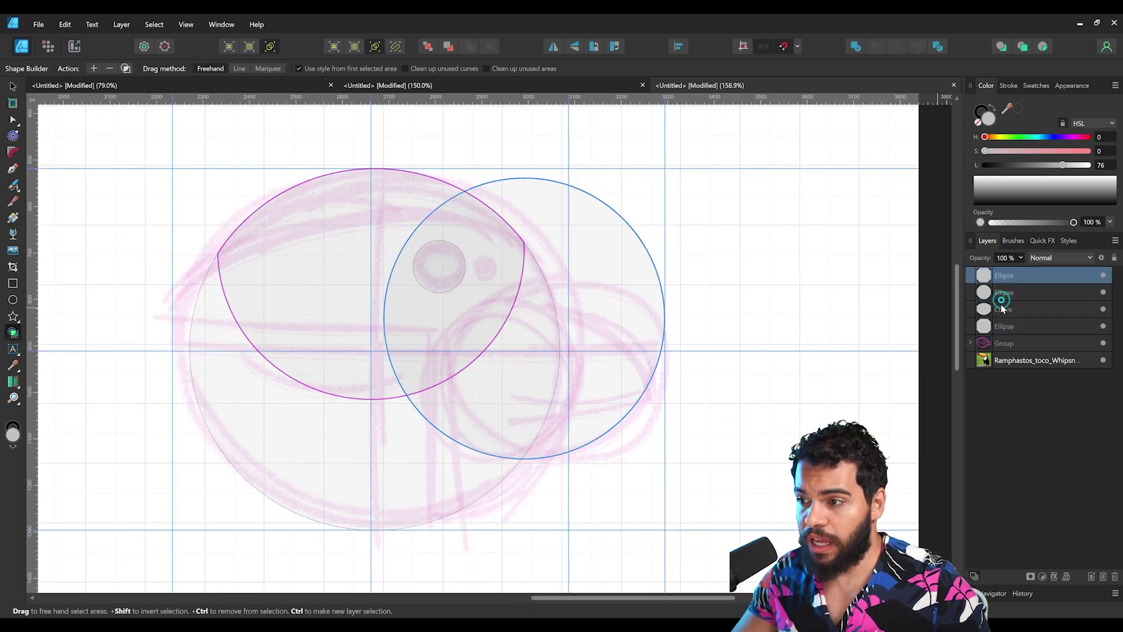
shift+click(1002, 327)
key(z)
drag(582, 314, 614, 314)
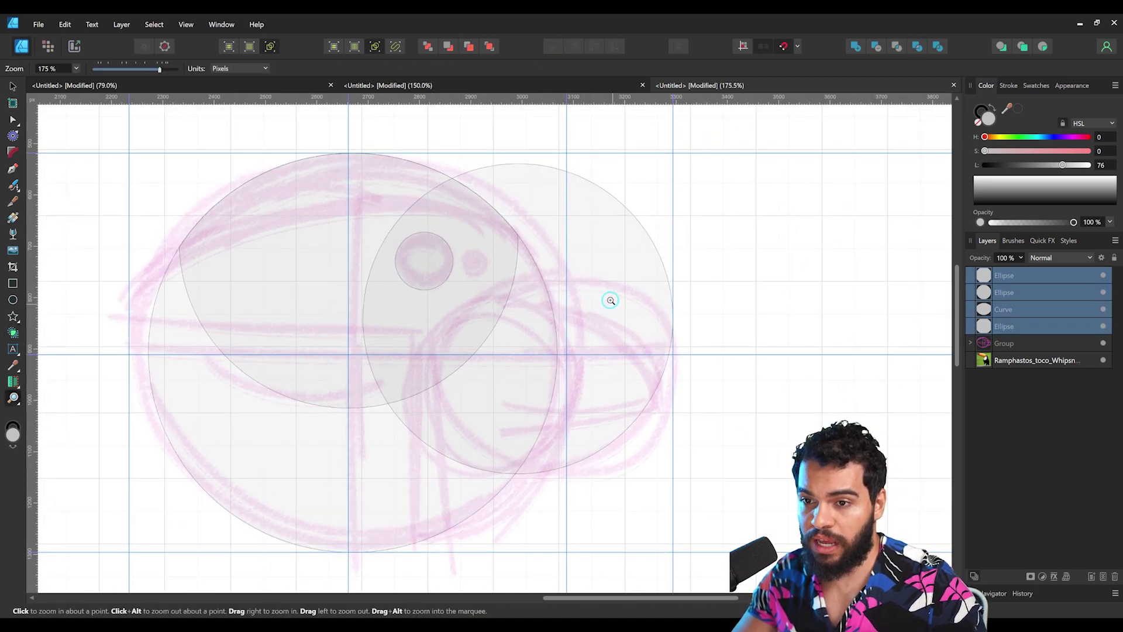
drag(619, 330, 576, 300)
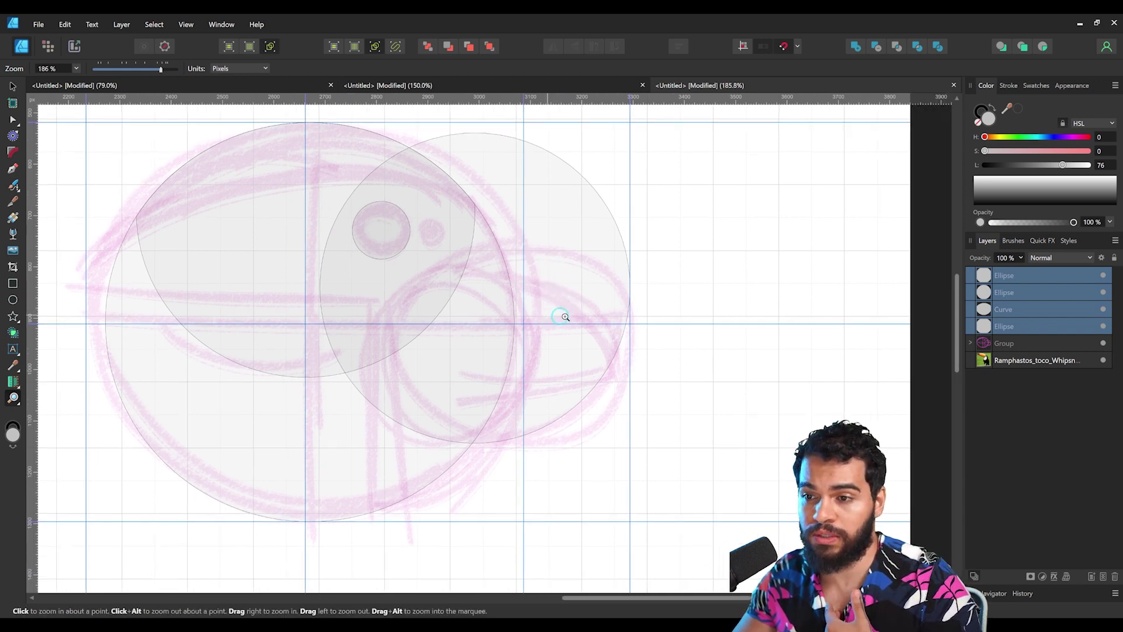
click(547, 315)
drag(633, 319, 454, 342)
- Draw a rectangle about 560 by 380 px over the small circle's upper part, with its lower edge on the horizontal centre guide
click(11, 285)
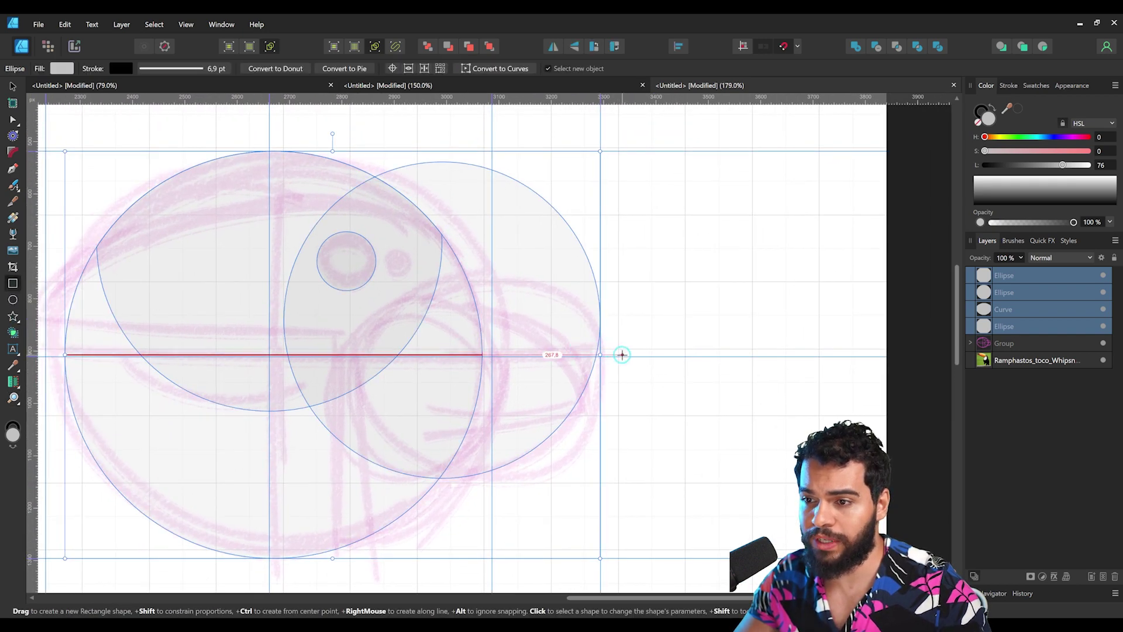
mouse_move(623, 355)
mouse_down()
mouse_move(439, 193)
mouse_move(331, 157)
mouse_up()
drag(514, 370, 550, 376)
key(v)
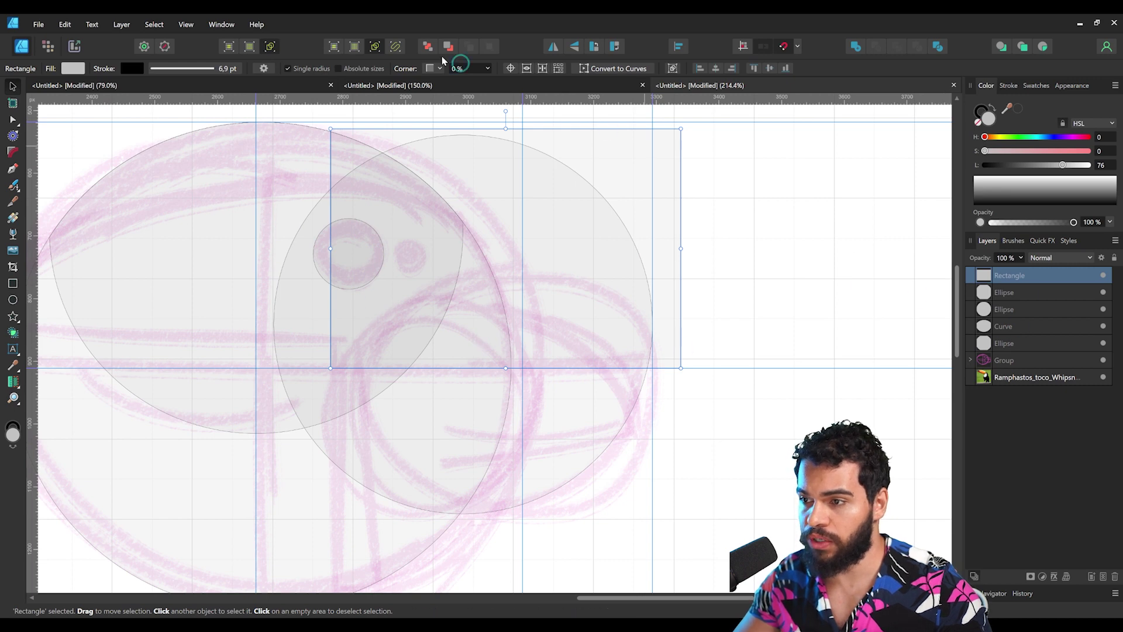
click(269, 47)
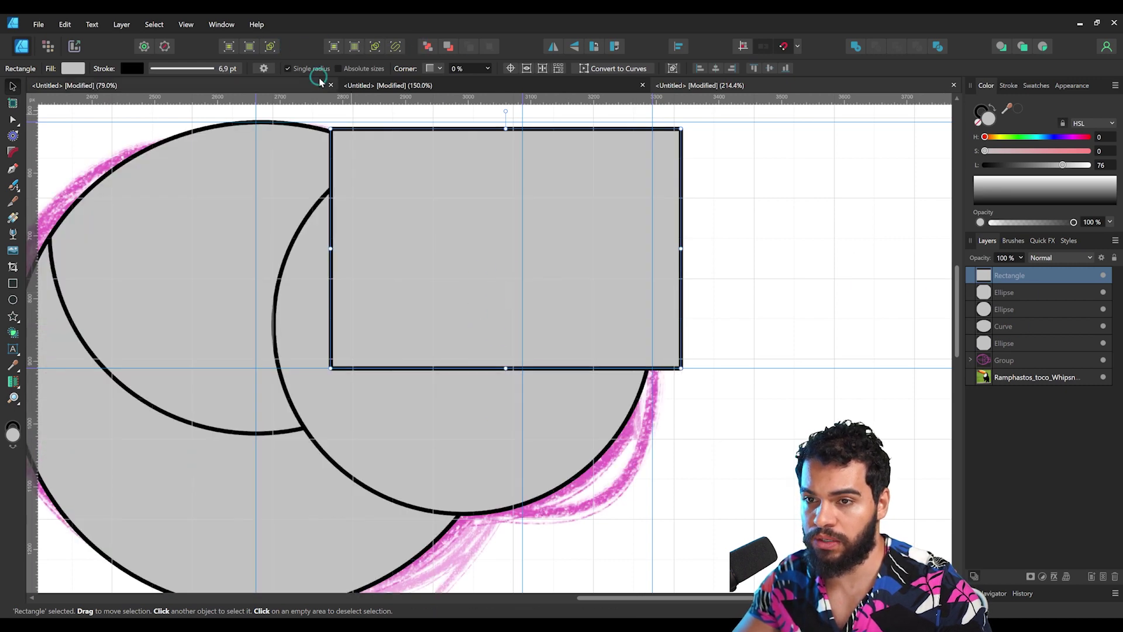
click(269, 46)
click(269, 46)
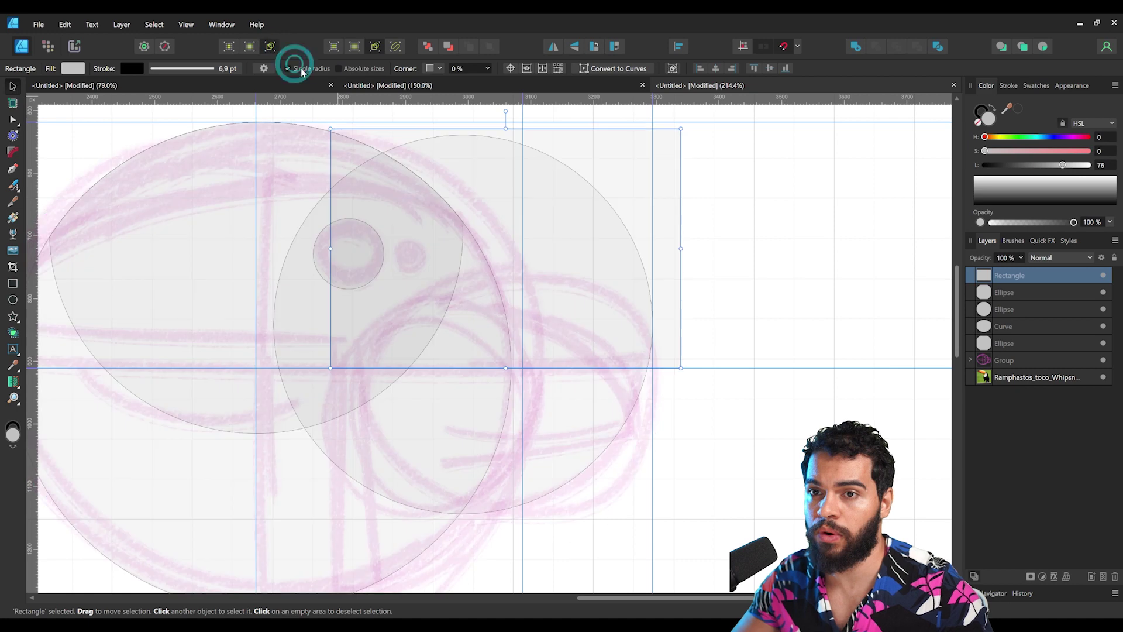
- Select all five vector shapes and use the Shape Builder's delete action to remove the small circle's and rectangle's areas outside the large circle
click(1029, 341)
shift+click(1015, 275)
click(13, 333)
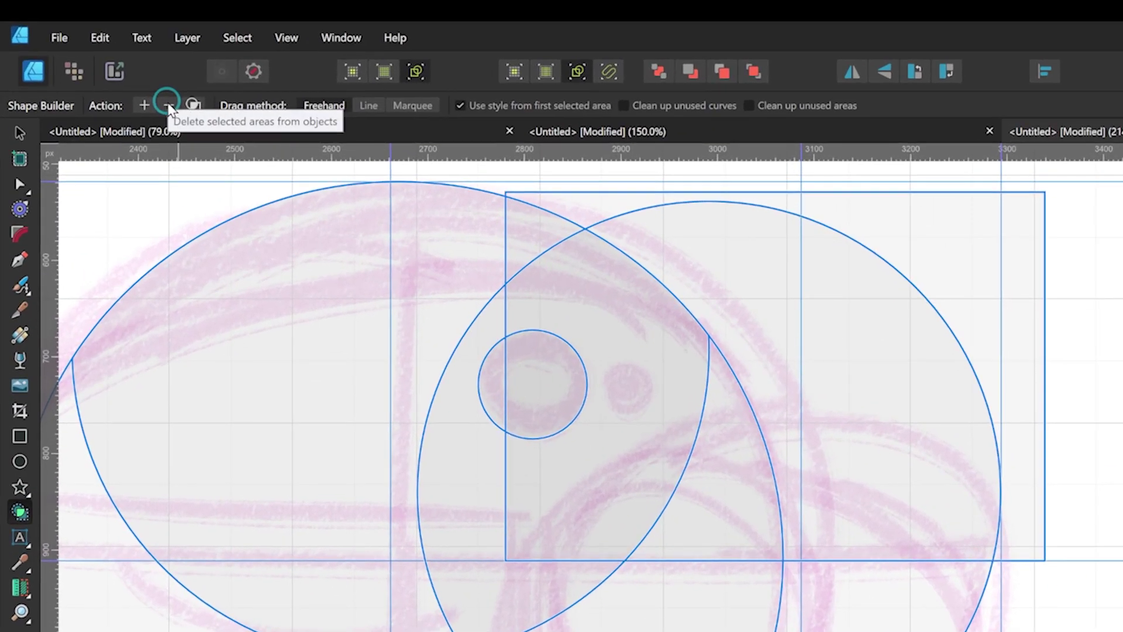
click(109, 69)
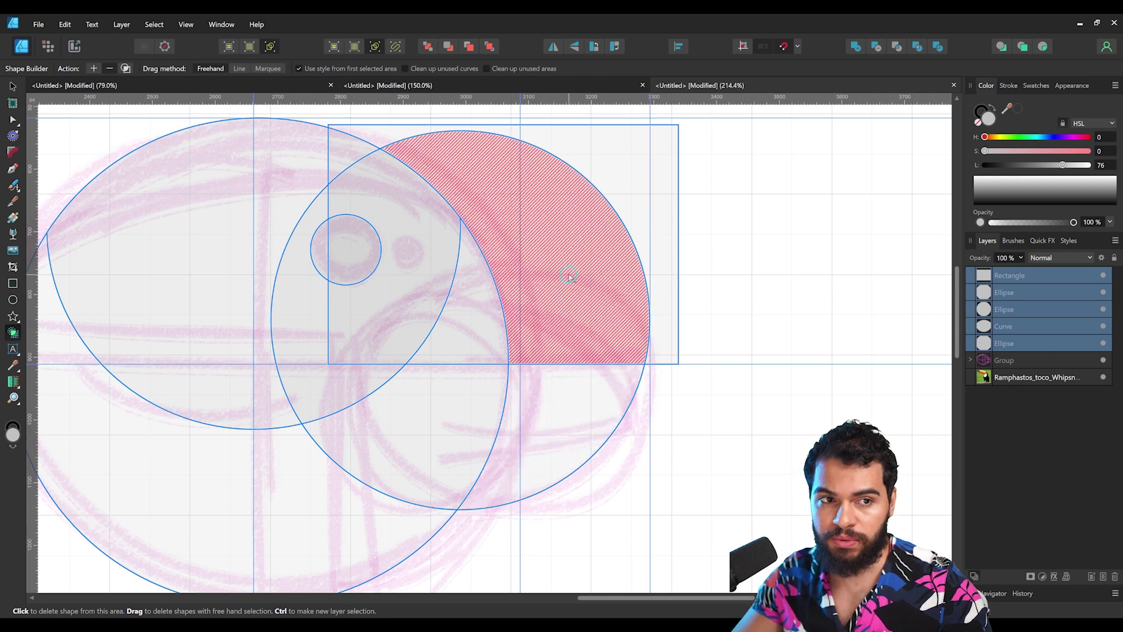
click(527, 203)
click(617, 164)
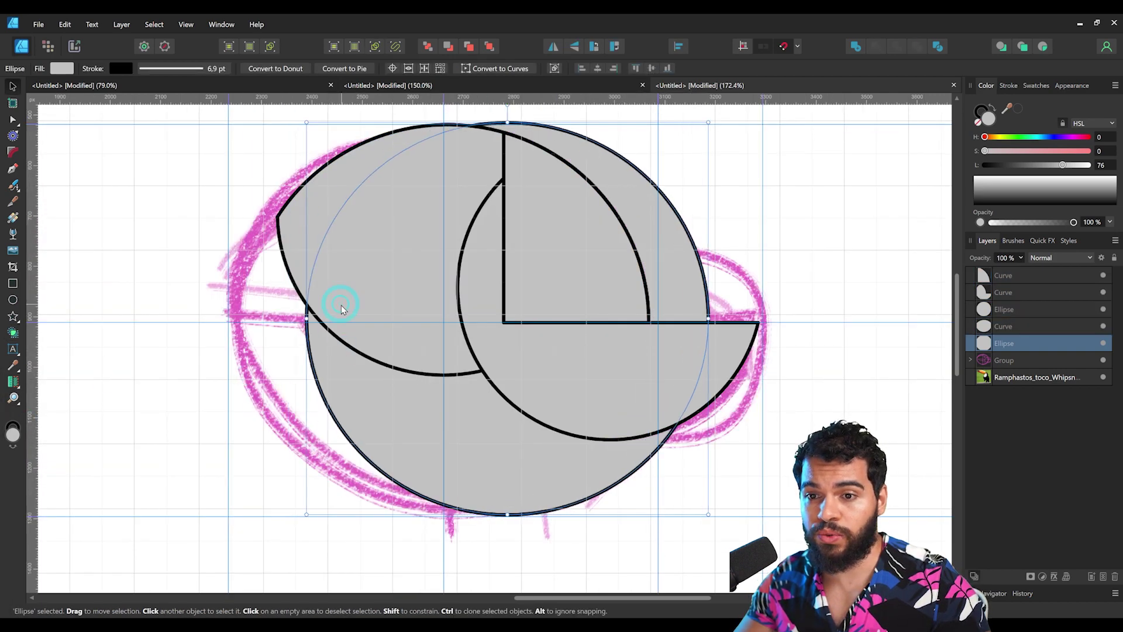
- Undo the last move of the large circle
scroll(286, 319, up, 3)
key(ctrl+z)
key(z)
drag(423, 343, 309, 306)
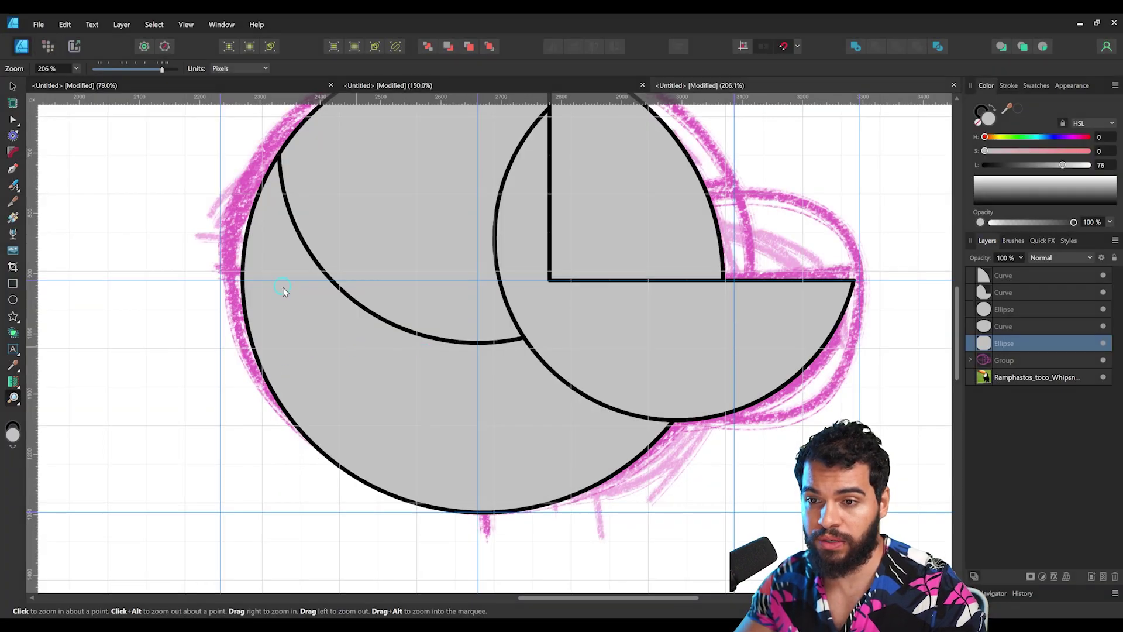
drag(225, 275, 373, 293)
mouse_move(469, 291)
mouse_down()
mouse_move(472, 525)
mouse_move(252, 515)
mouse_move(198, 294)
mouse_up()
drag(280, 314, 383, 384)
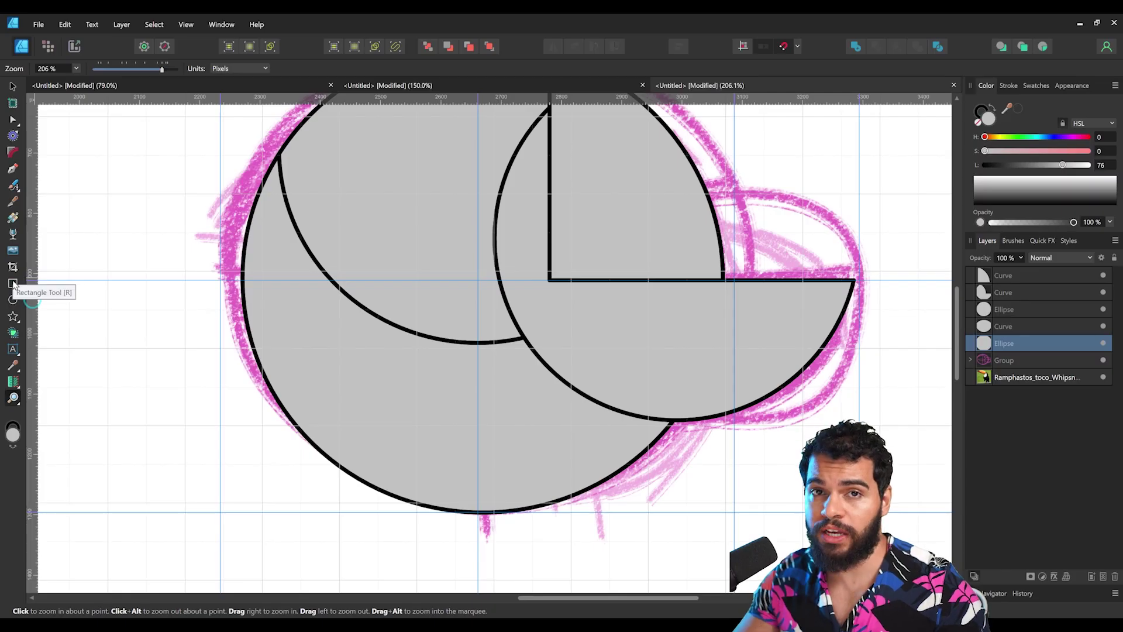
- Show the shapes as translucent and draw a rectangle about 430 by 400 px over the large circle's lower-left quarter, starting at the horizontal centre guide
click(13, 284)
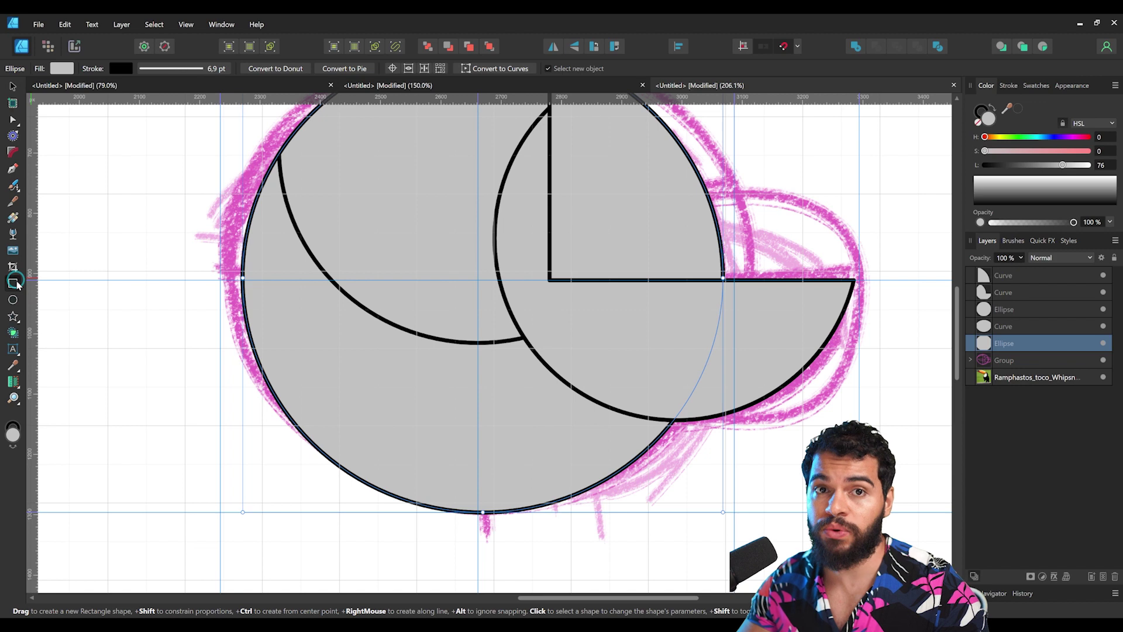
click(271, 48)
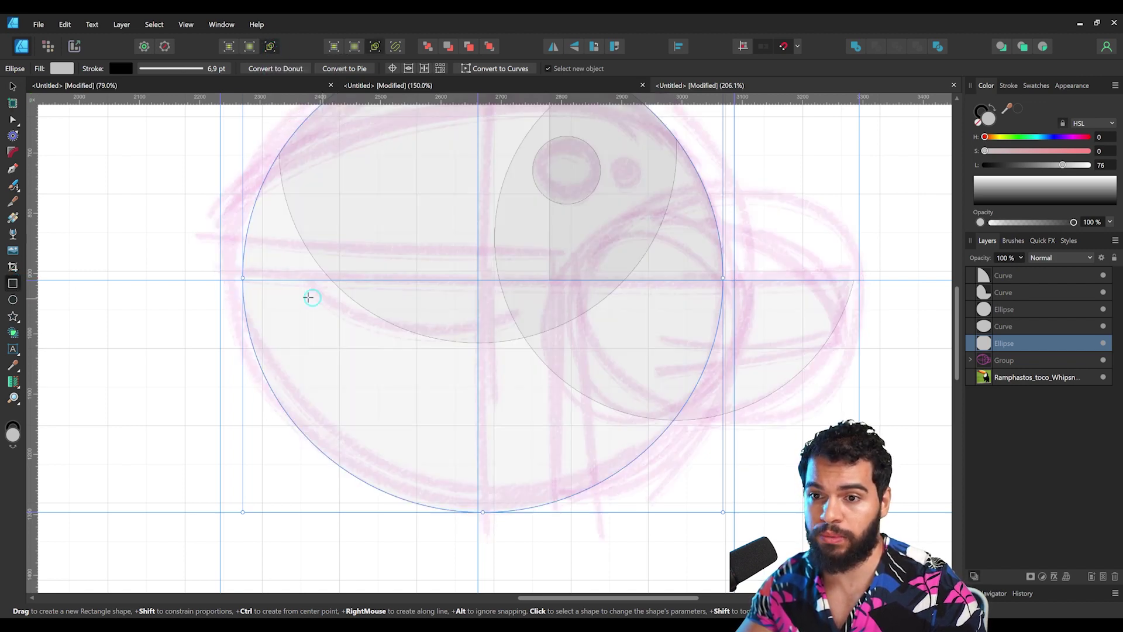
drag(226, 281, 474, 523)
key(v)
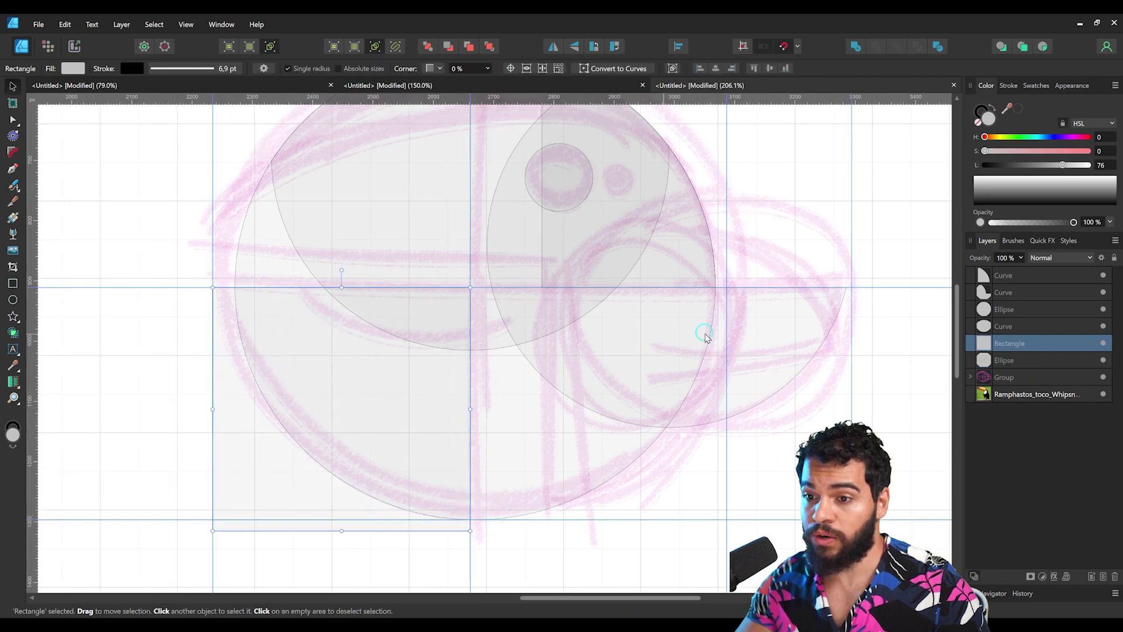
- Select the six vector shapes and use the Shape Builder to delete the large circle's lower-left area and the rectangle's area outside the circle
click(1019, 281)
shift+click(1008, 358)
key(ctrl+space)
drag(270, 253, 219, 288)
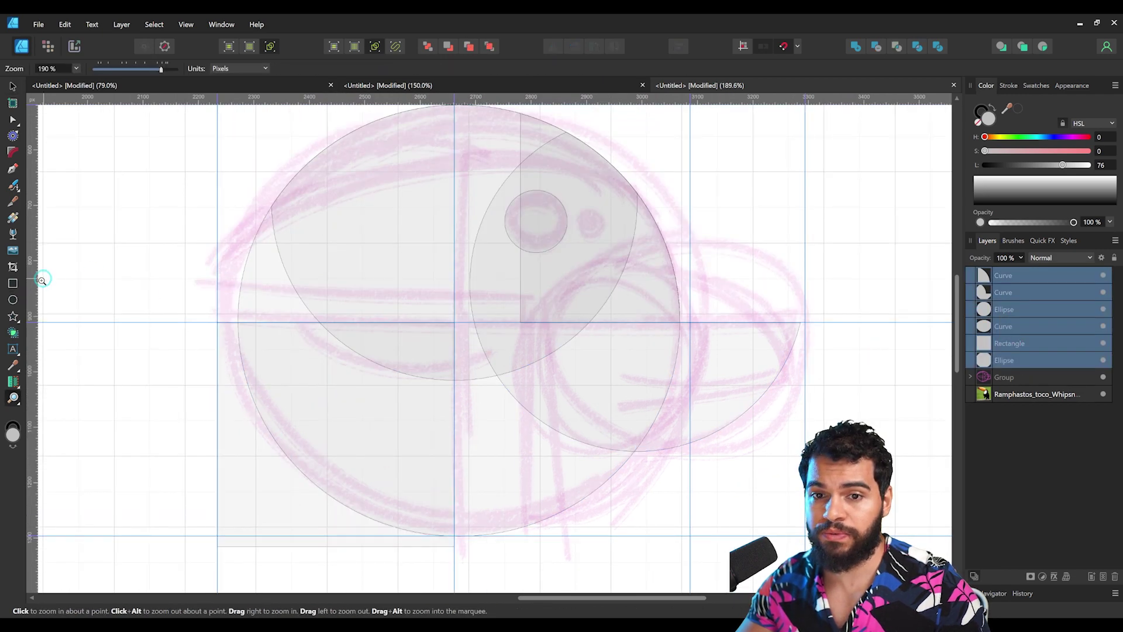
click(15, 336)
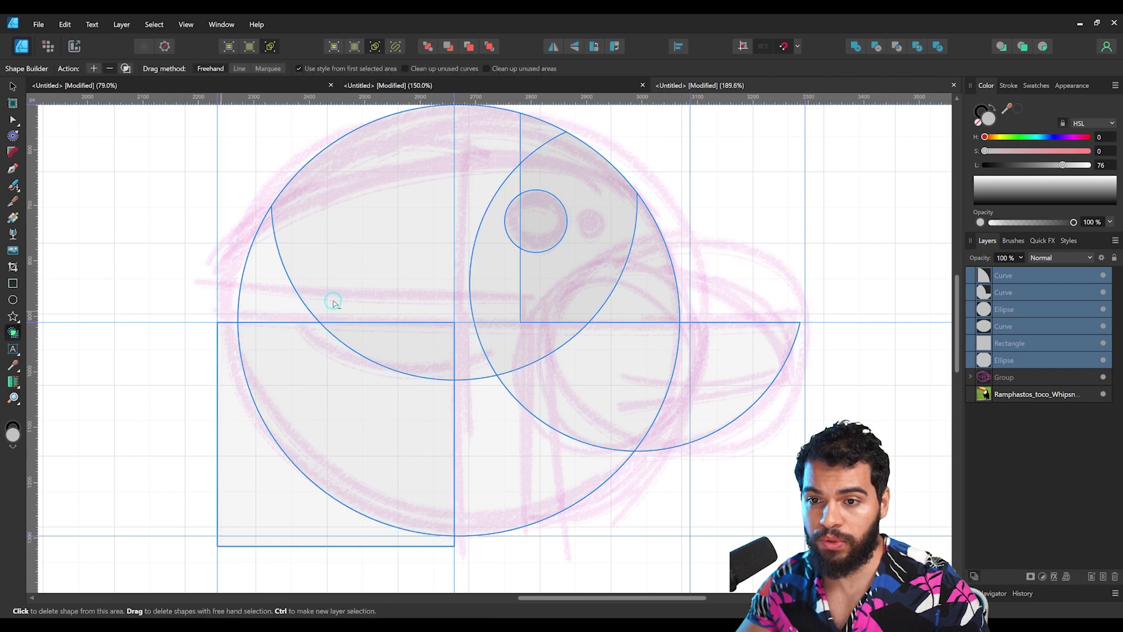
key(space)
drag(294, 414, 280, 394)
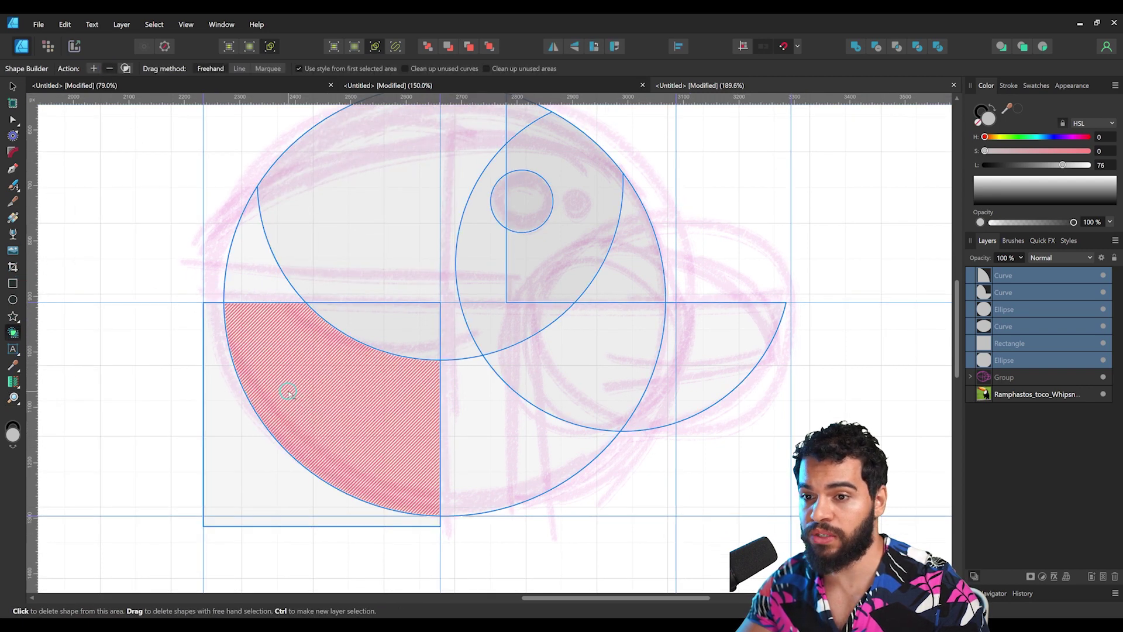
click(288, 392)
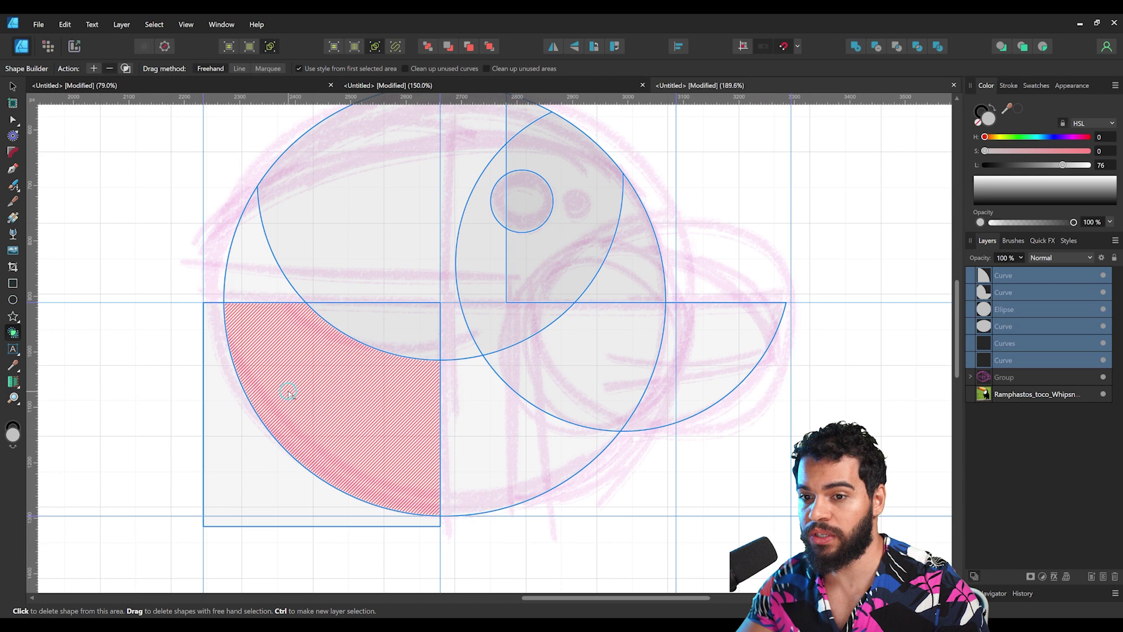
click(272, 416)
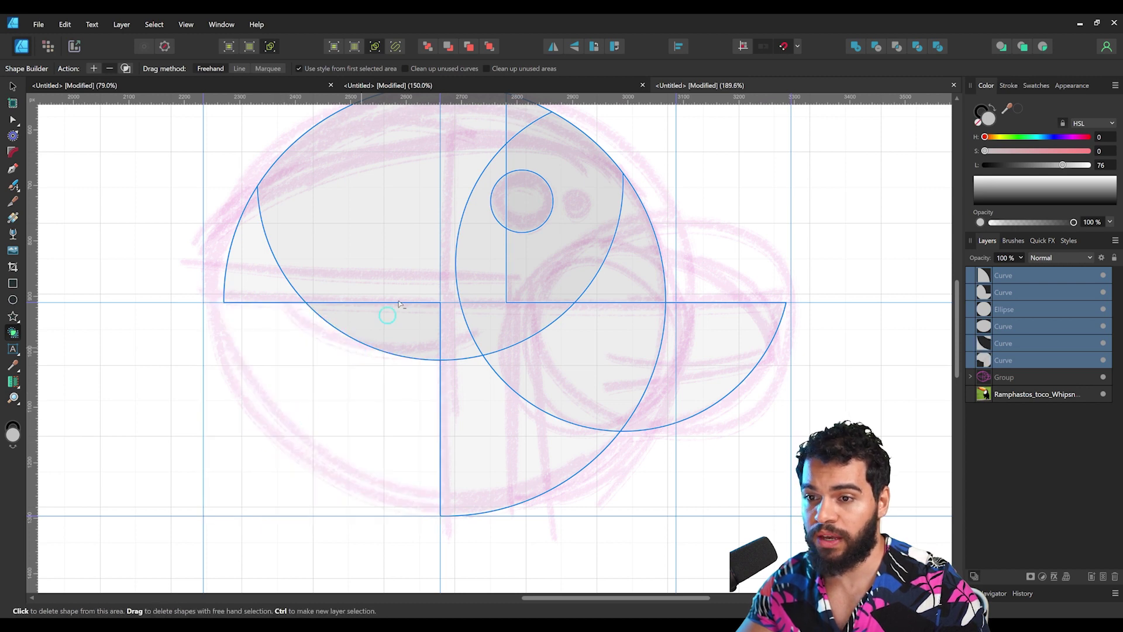
- Move the small eye ellipse above all other shapes in the layer stack
click(269, 47)
drag(353, 398, 361, 444)
drag(497, 289, 490, 271)
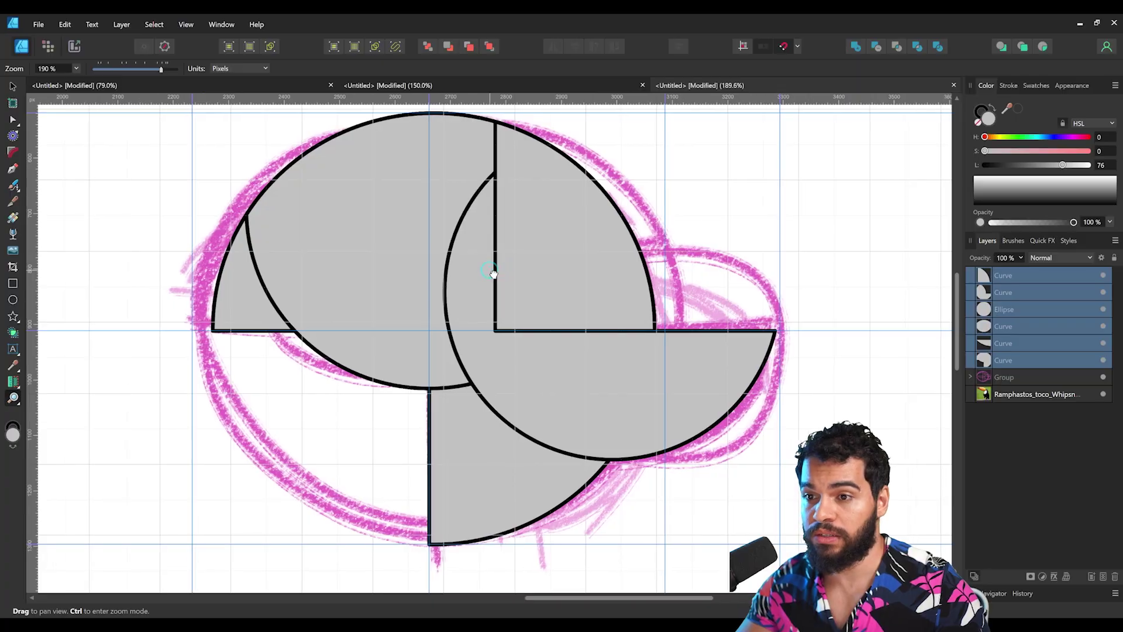
key(v)
click(572, 238)
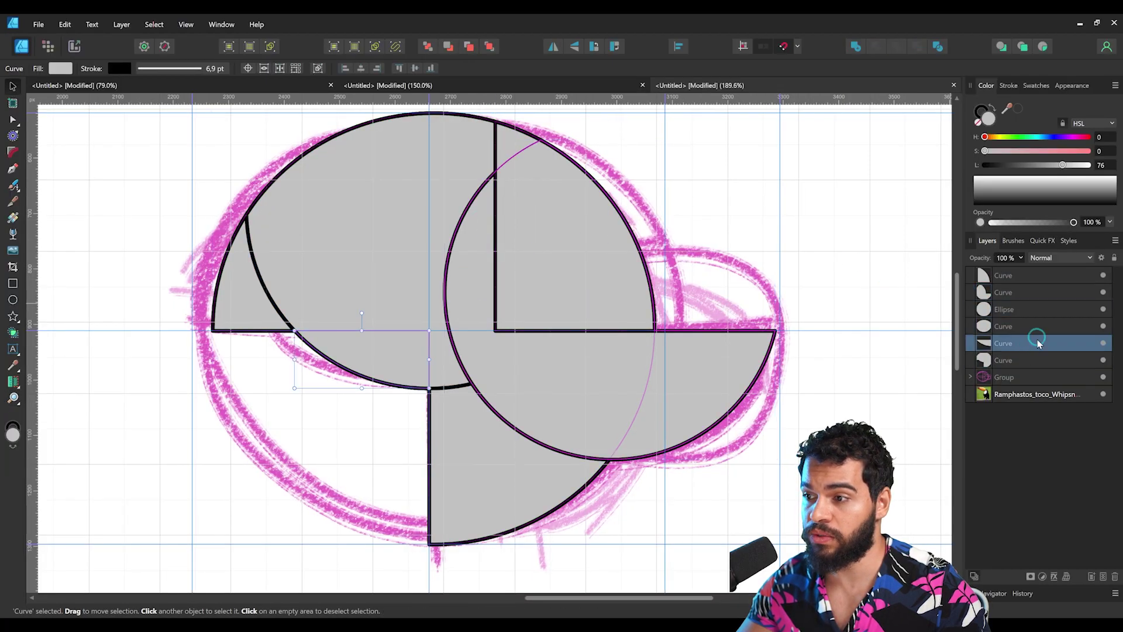
click(1018, 310)
drag(1029, 309, 1019, 273)
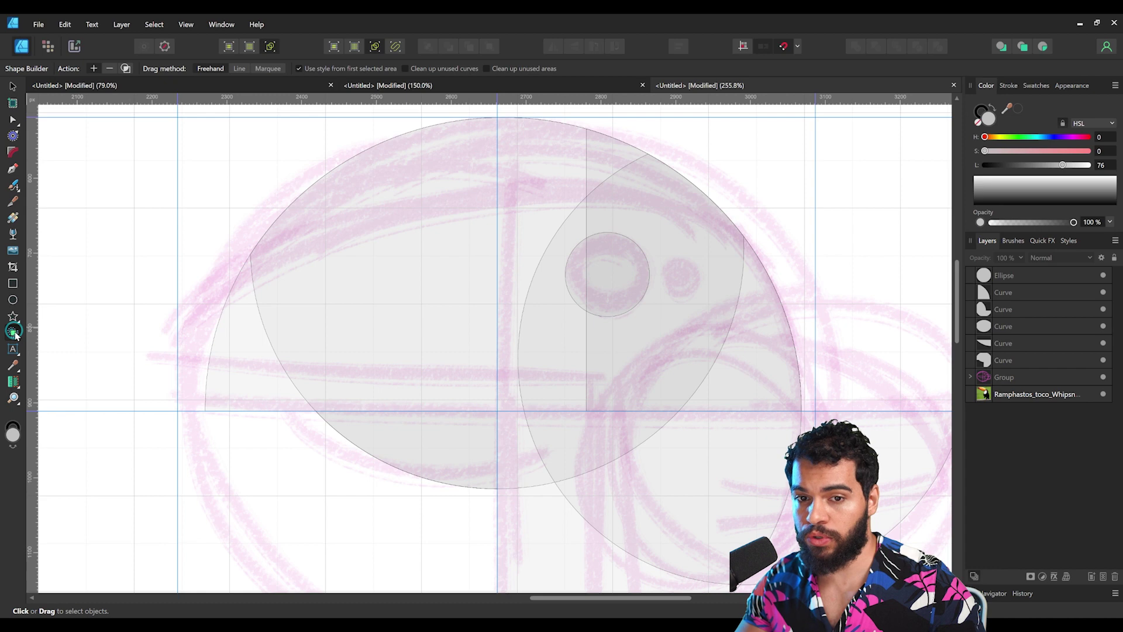
- Select the six vector shapes and add a rectangle about 120 by 129 px below the horizontal centre guide, straddling the vertical guide
click(1023, 281)
shift+click(1018, 360)
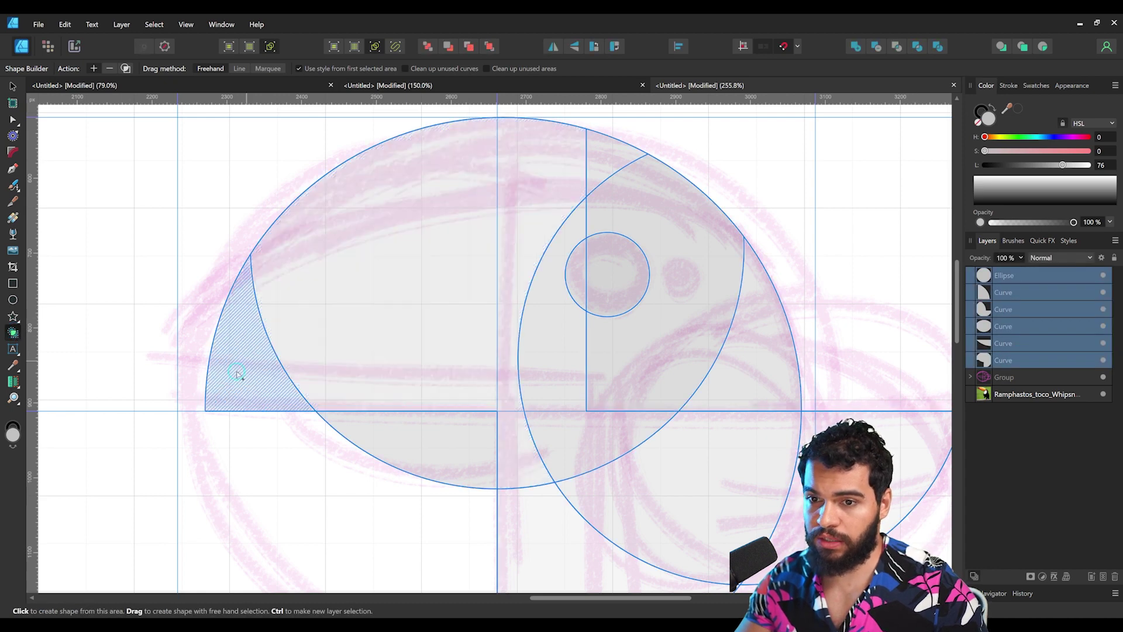
drag(359, 339, 339, 330)
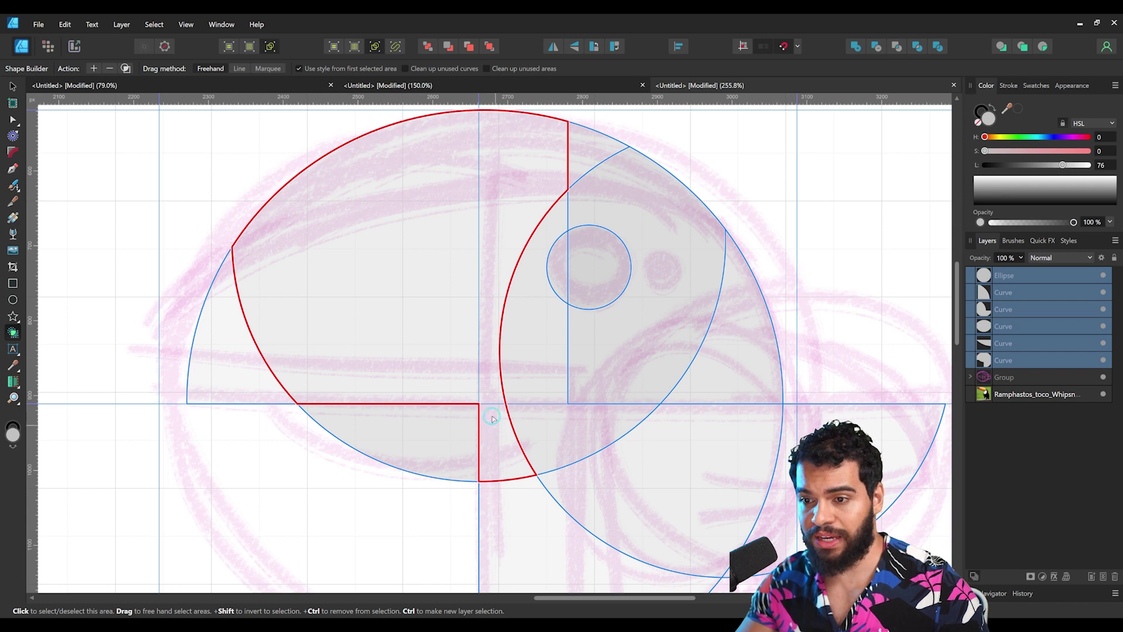
drag(498, 430, 454, 368)
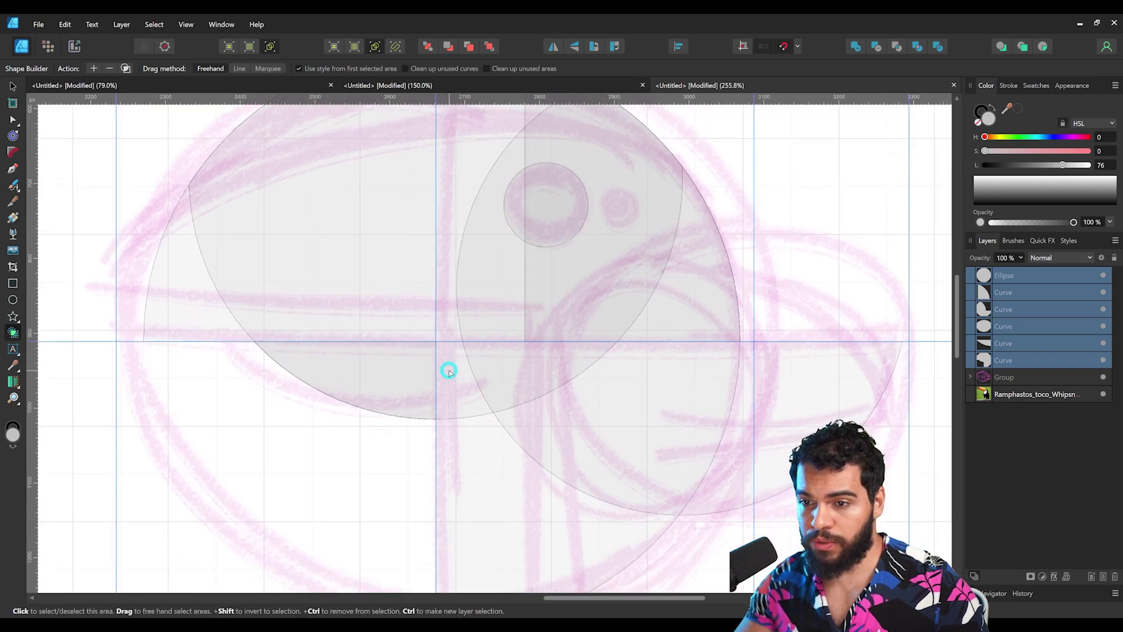
click(12, 282)
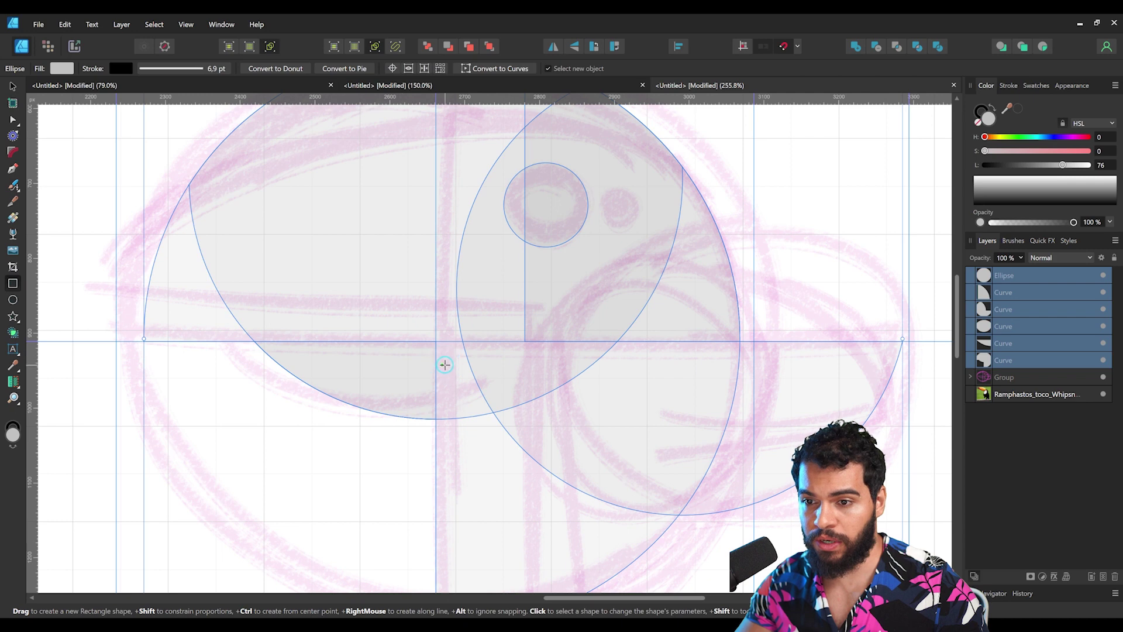
drag(408, 438, 481, 342)
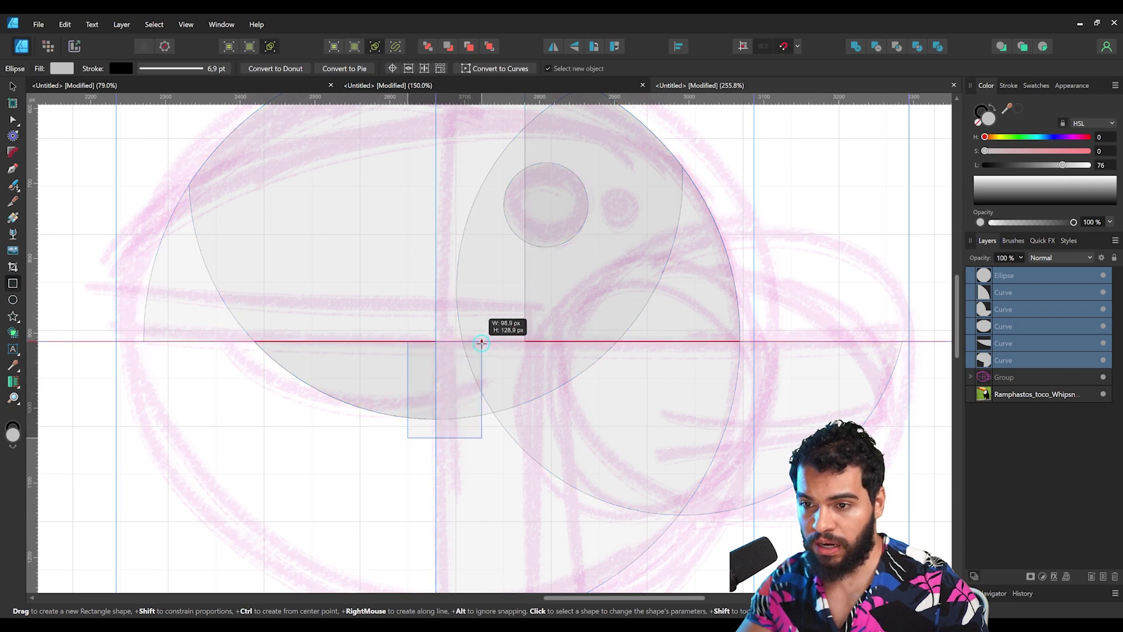
drag(498, 341, 497, 341)
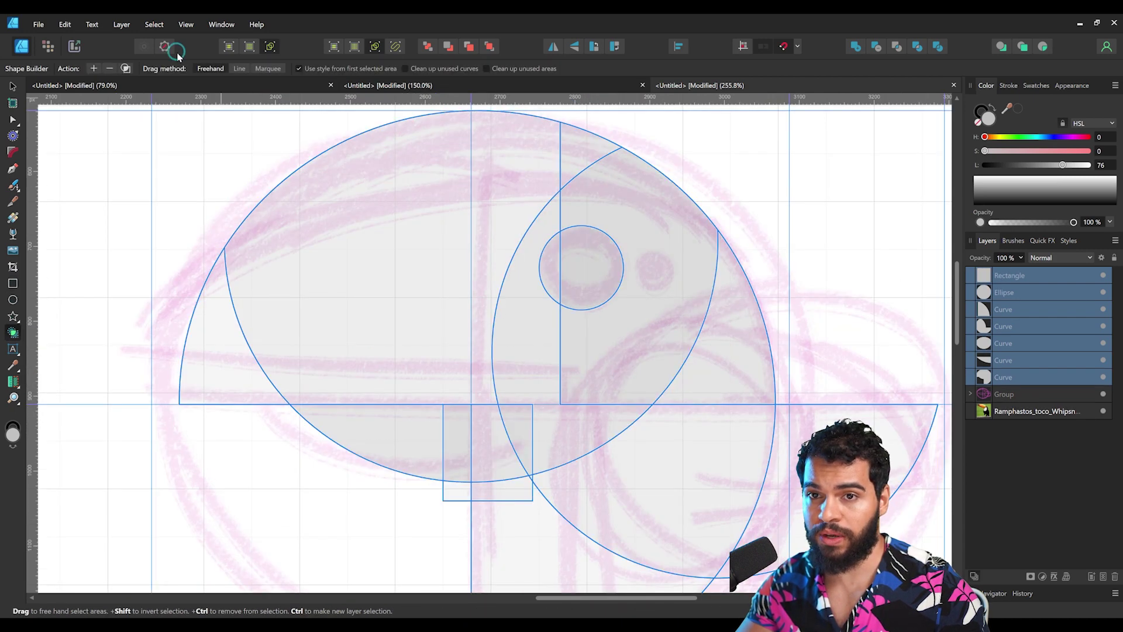
- Merge the areas above the horizontal guide up to the small circle's arc into one beak shape with the Shape Builder's add action
click(93, 69)
drag(268, 282, 230, 317)
scroll(438, 256, up, 2)
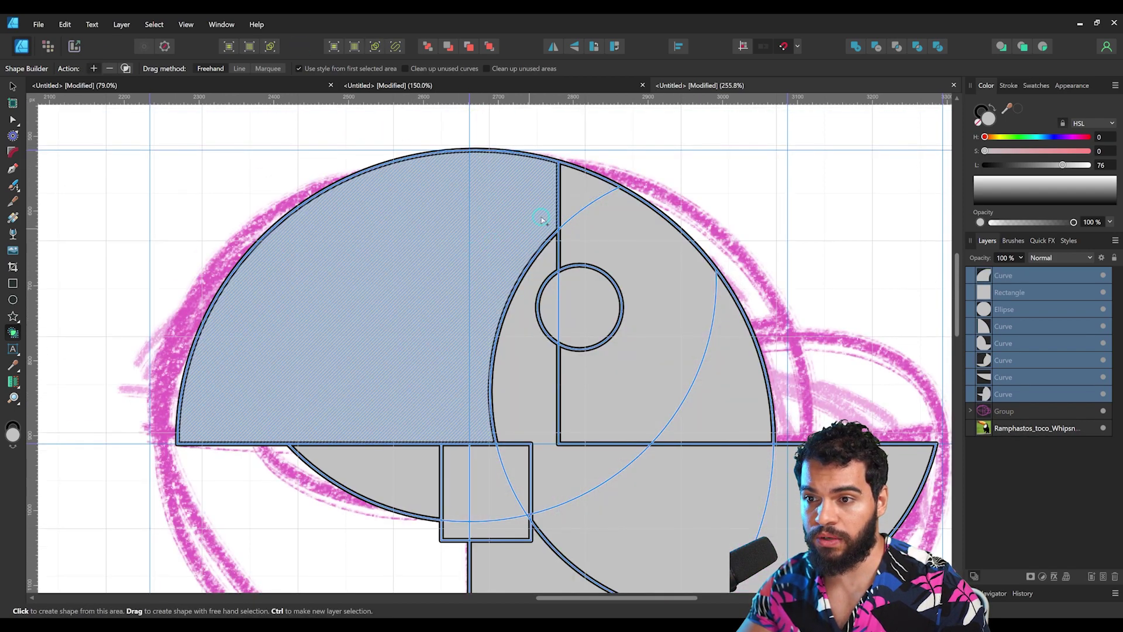
drag(545, 199, 585, 196)
key(space)
drag(618, 281, 566, 240)
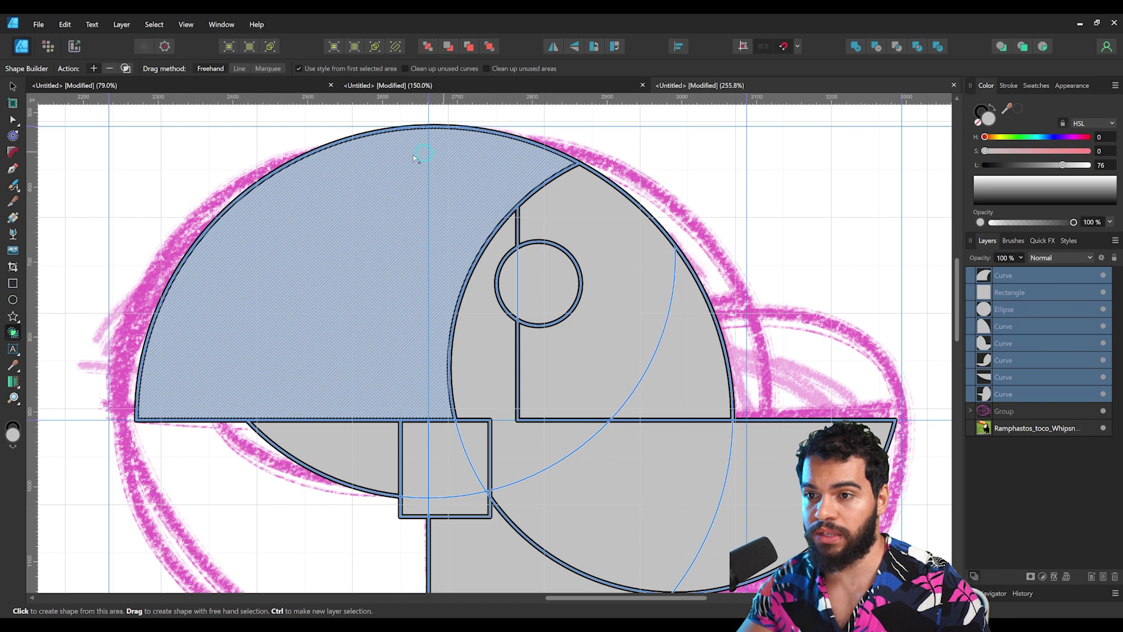
- Delete the small helper rectangle below the beak
key(space)
drag(428, 221, 477, 232)
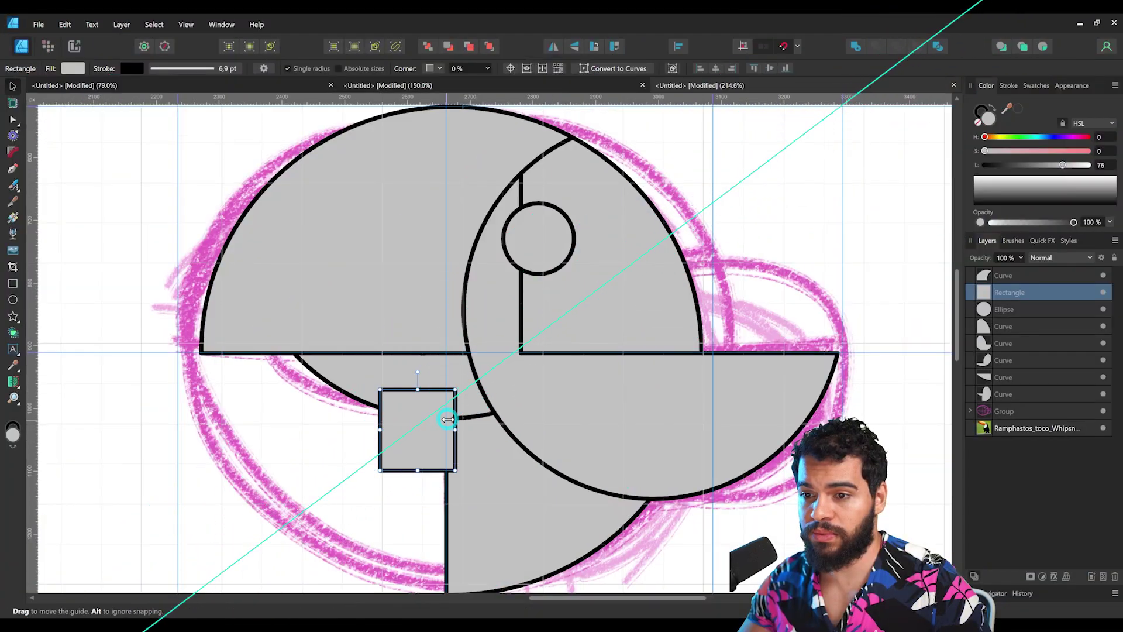
ctrl+click(478, 391)
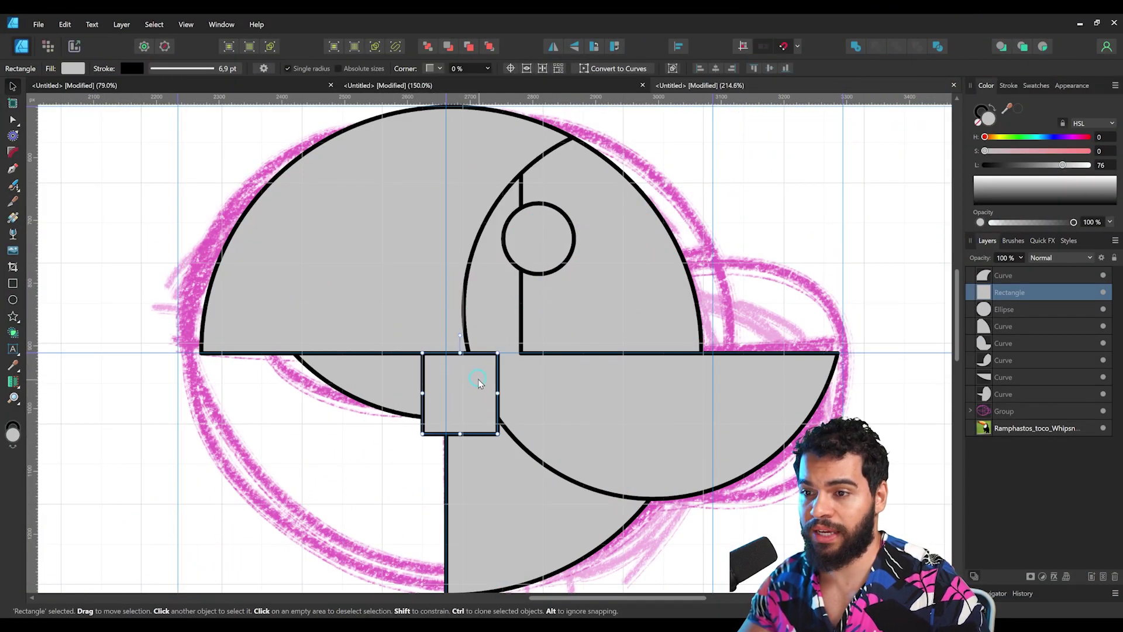
key(Delete)
- Draw a rectangle about 240 by 340 px behind the eye, with its right edge at the arcs' upper intersection and its base on the horizontal guide
click(460, 332)
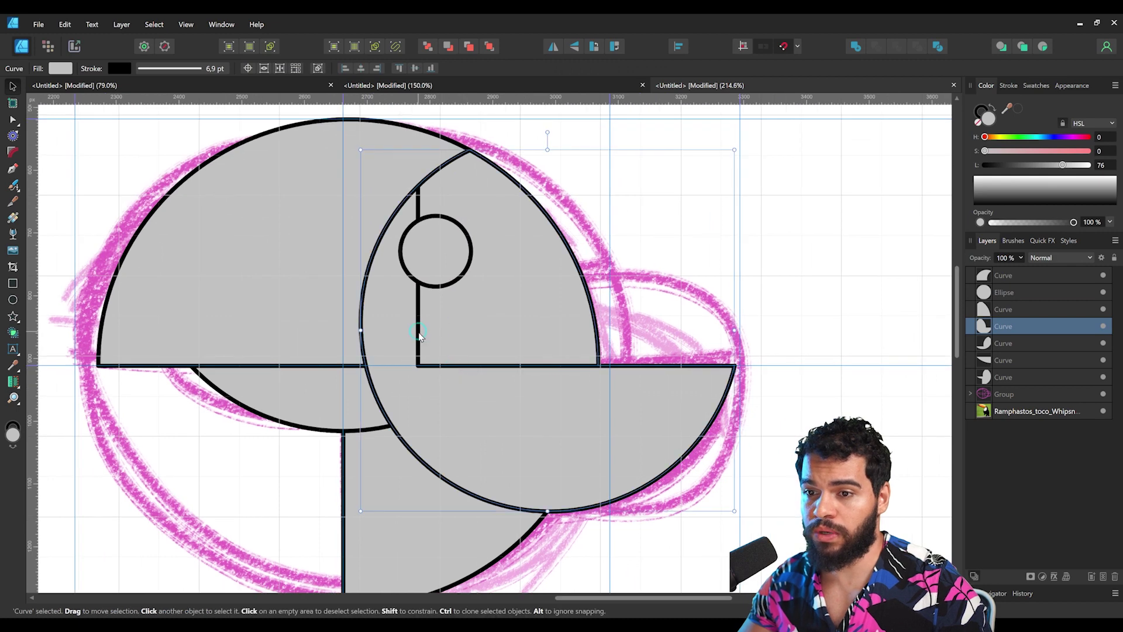
click(468, 323)
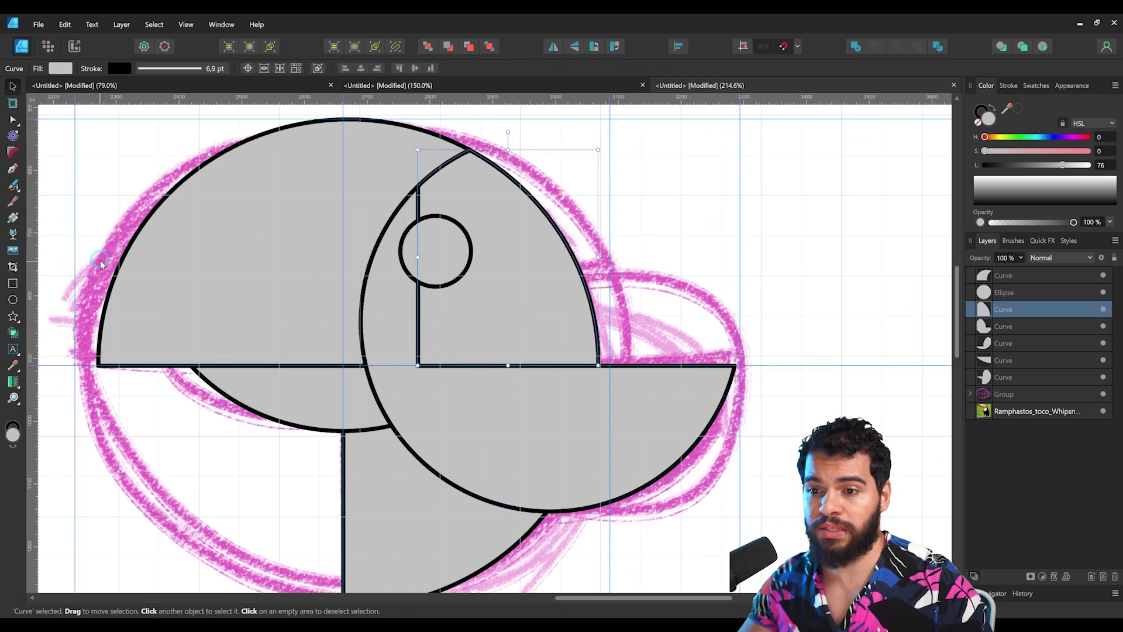
key(m)
drag(319, 150, 480, 365)
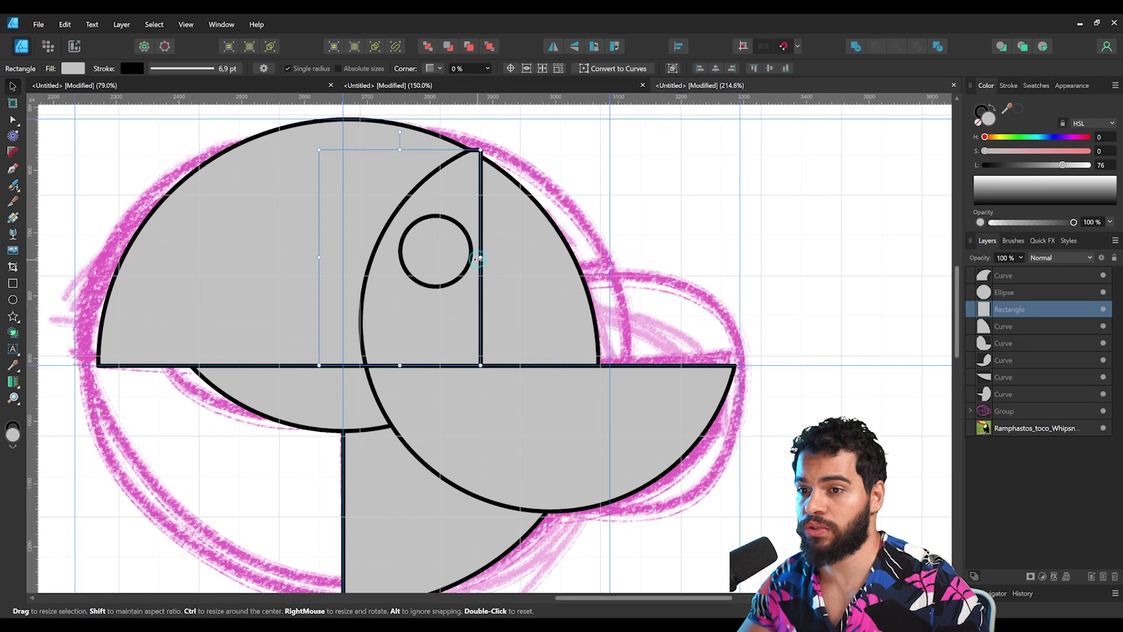
mouse_move(448, 334)
mouse_down()
mouse_move(419, 333)
mouse_move(469, 334)
mouse_up()
drag(490, 267, 501, 269)
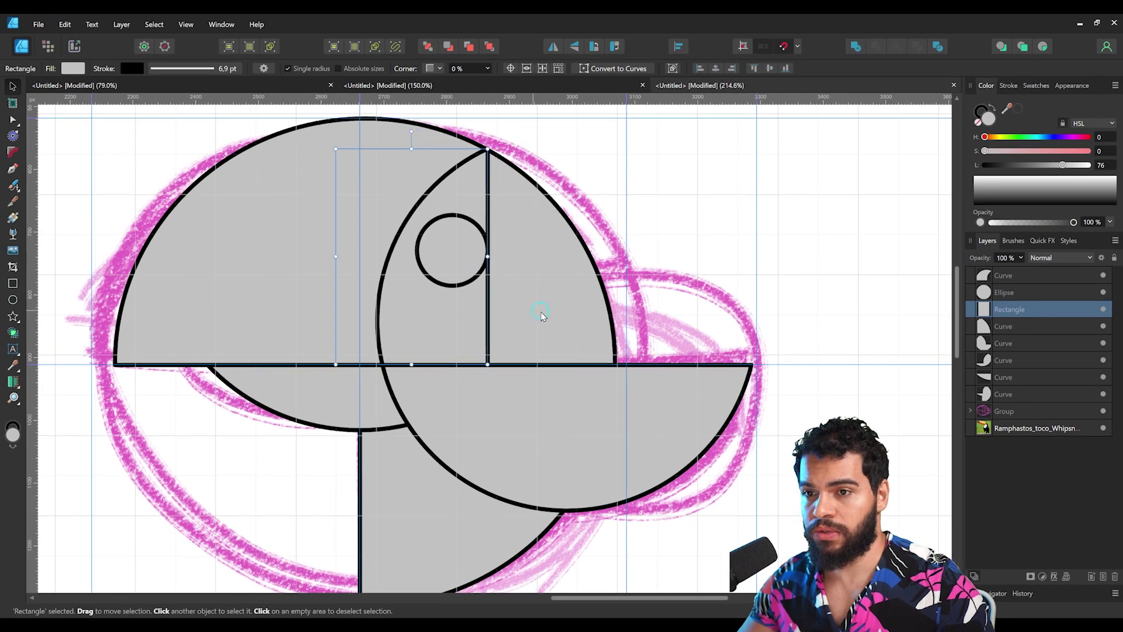
- Select the eight vector shapes and merge the head areas below and beside the eye with the Shape Builder
shift+click(522, 303)
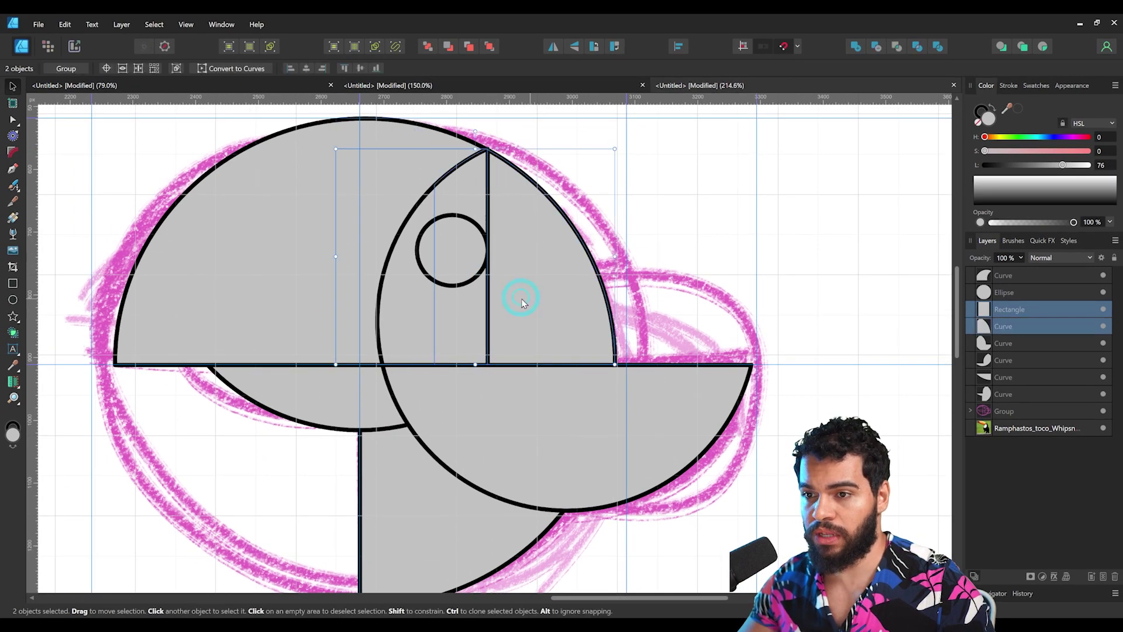
click(13, 332)
drag(412, 320, 500, 326)
click(1001, 394)
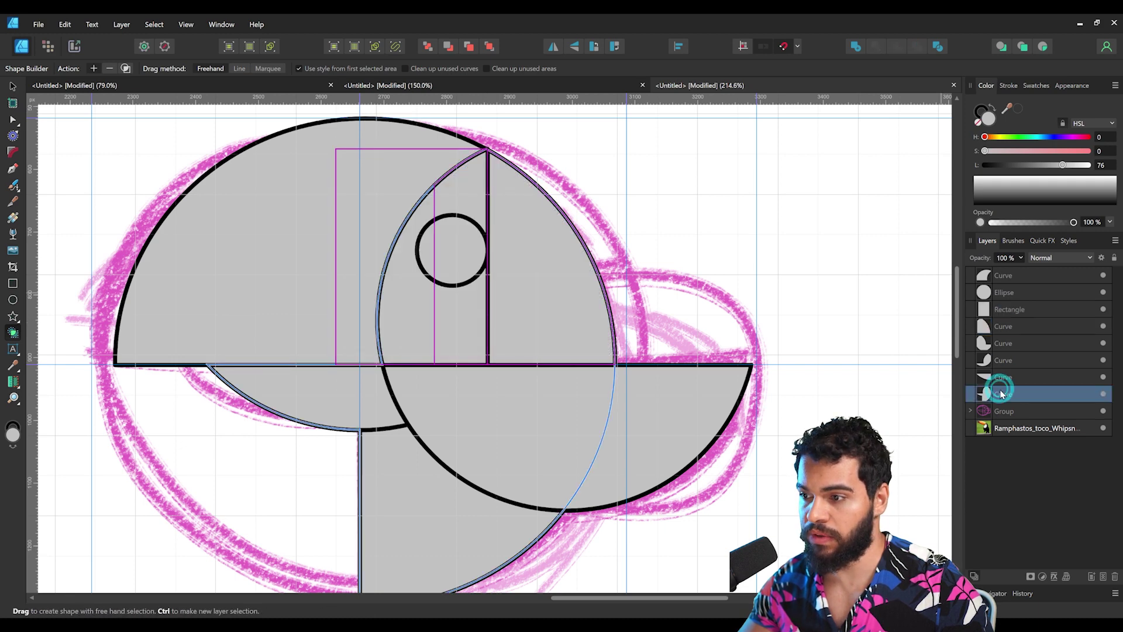
shift+click(1008, 284)
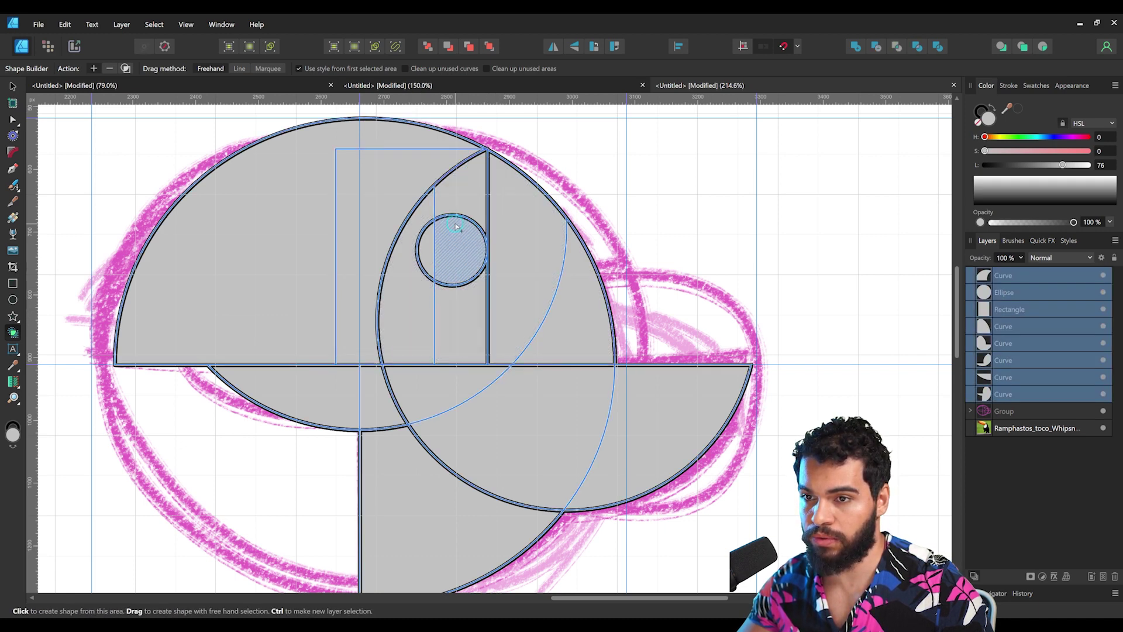
click(517, 328)
drag(518, 328, 560, 334)
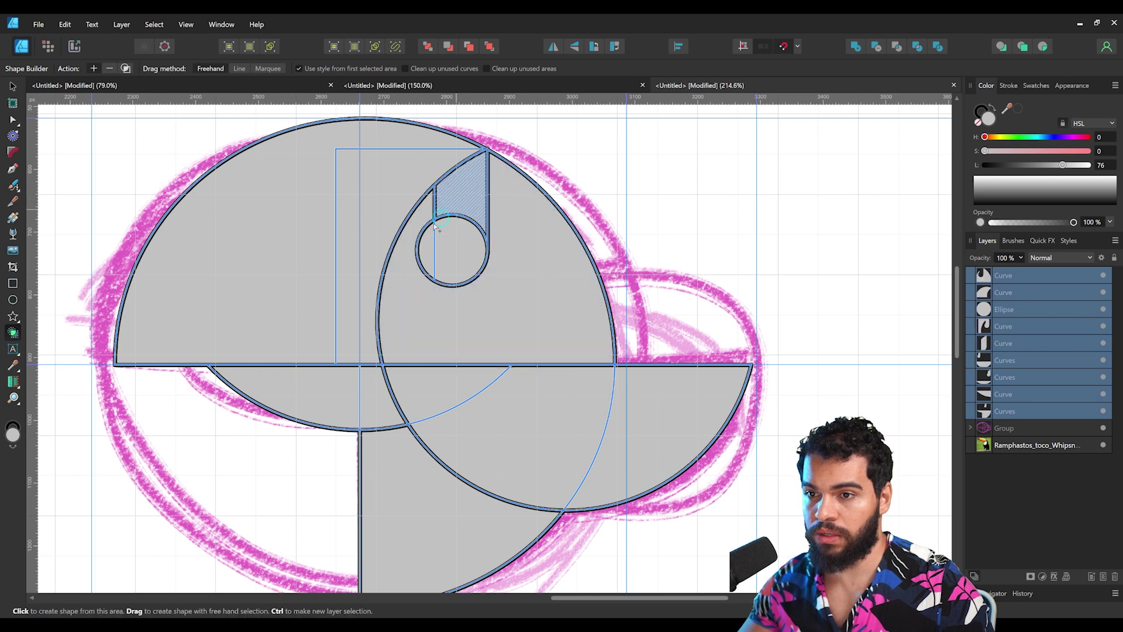
- Merge the remaining strips above the eye into the head and combine the eye circle's parts into one shape
key(z)
key(s)
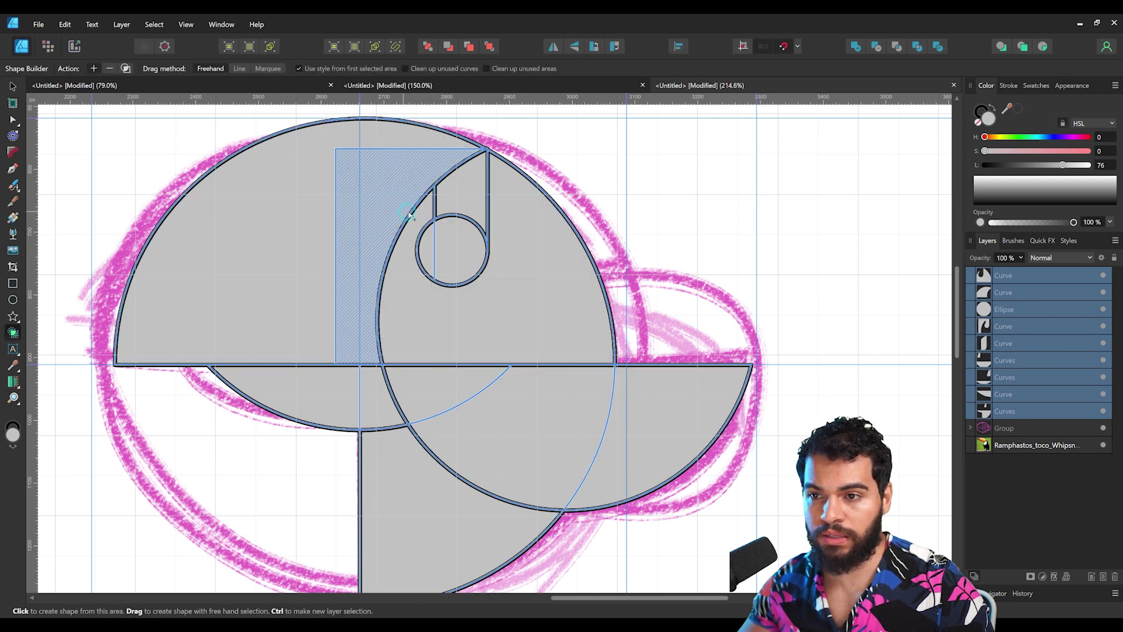
drag(422, 214, 495, 204)
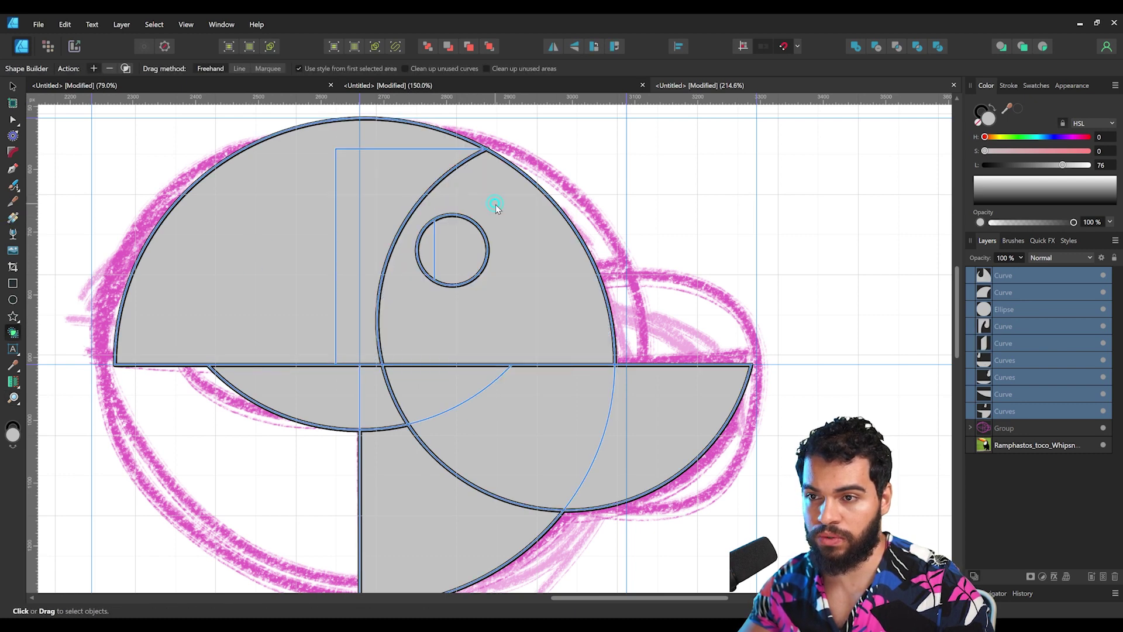
click(453, 249)
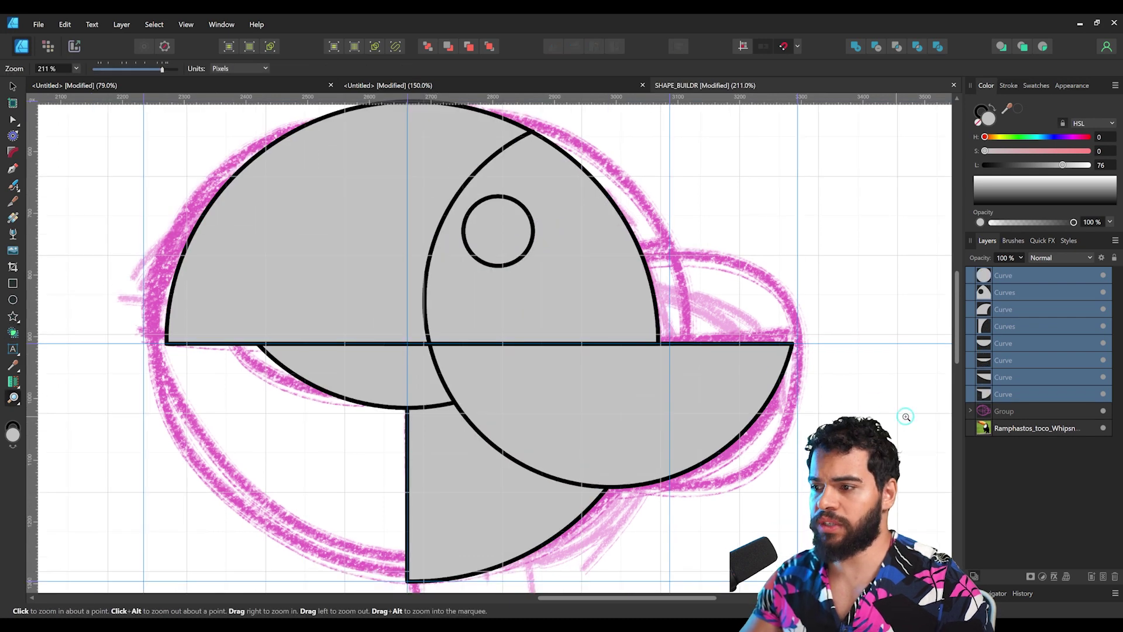
- Hide the pink sketch group
click(1080, 413)
click(1103, 412)
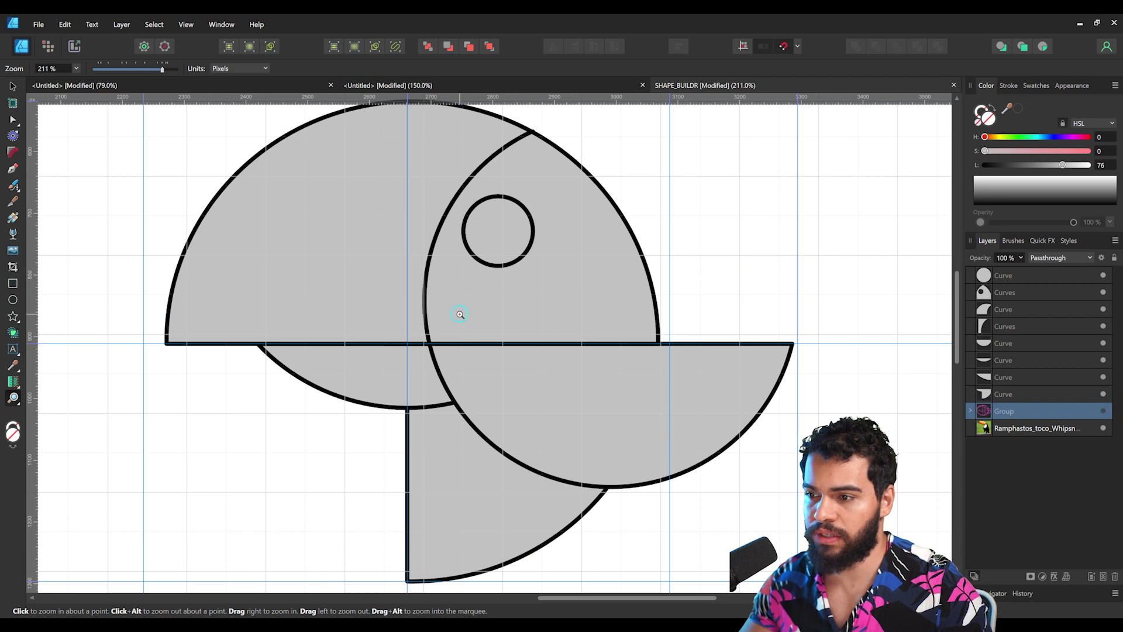
- Select the six overlapping beak, head and body curves beneath the eye shapes and split them with Divide
drag(459, 314, 429, 319)
key(v)
click(591, 403)
drag(592, 403, 554, 382)
click(996, 279)
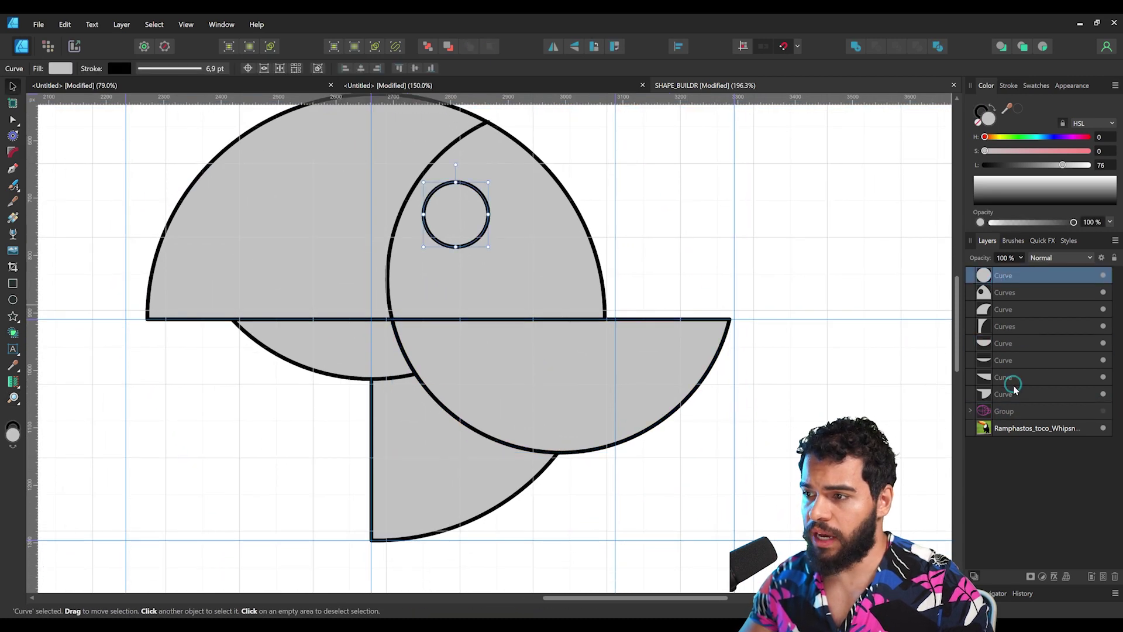
click(1008, 395)
shift+click(1018, 314)
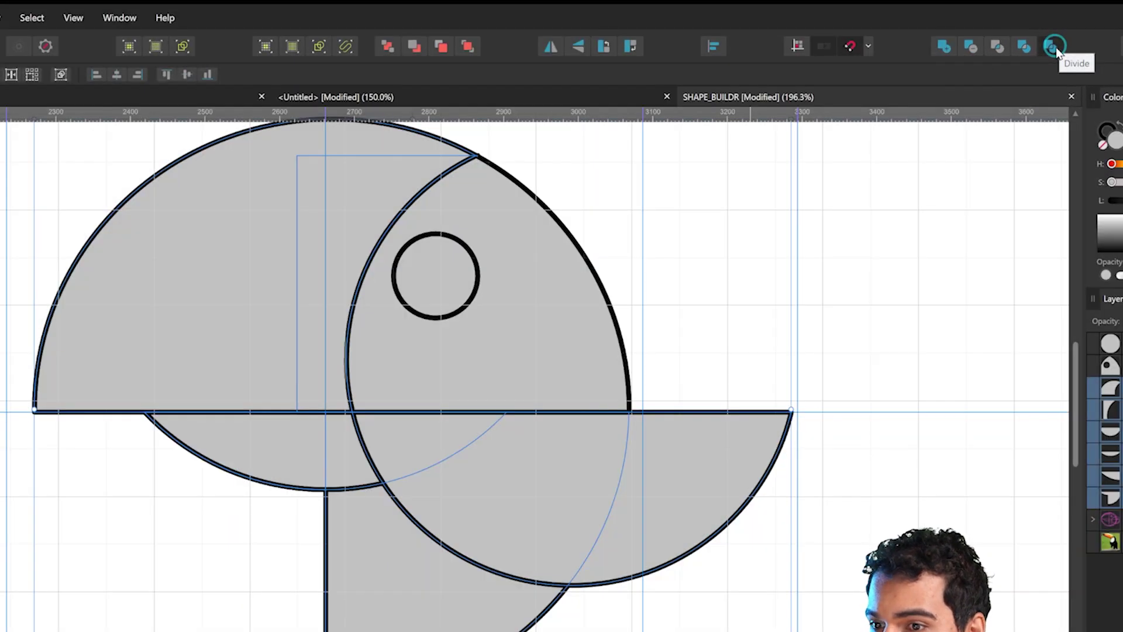
click(1054, 46)
- Merge the rectangular strip beside the face with the rest of the upper beak using Add
click(662, 517)
click(479, 528)
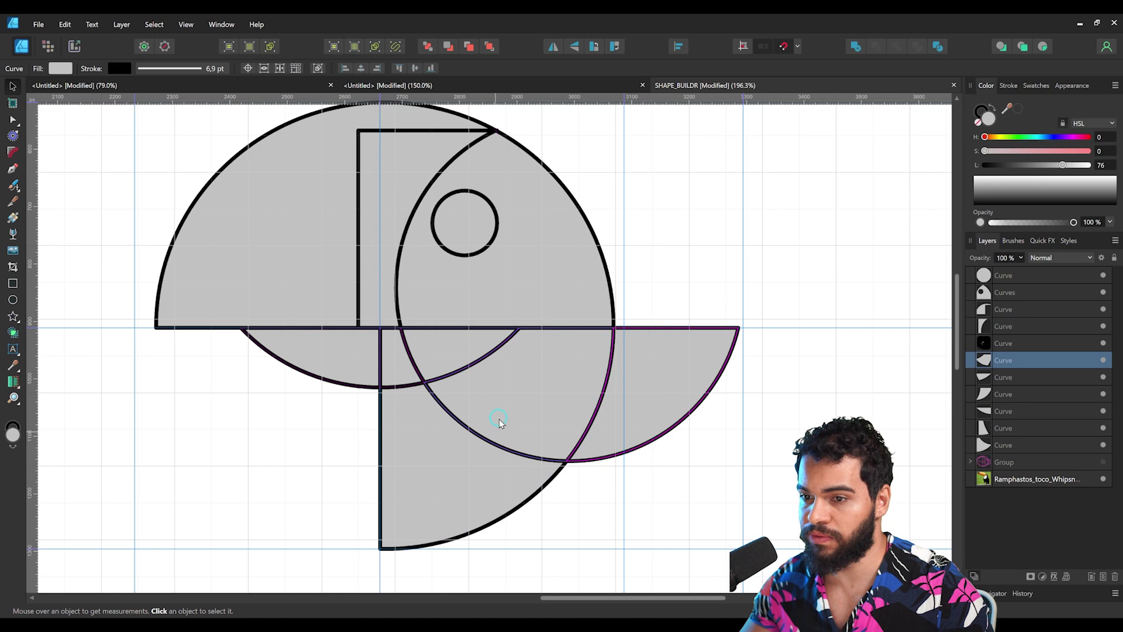
click(460, 474)
click(526, 415)
click(378, 268)
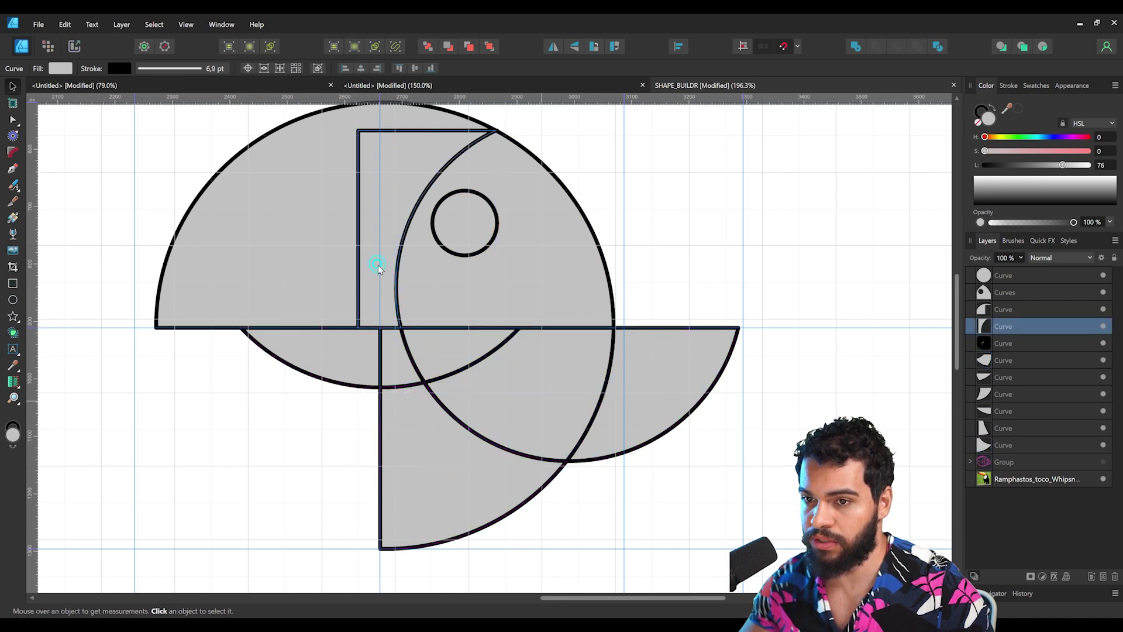
drag(316, 281, 293, 253)
key(ctrl+z)
key(space)
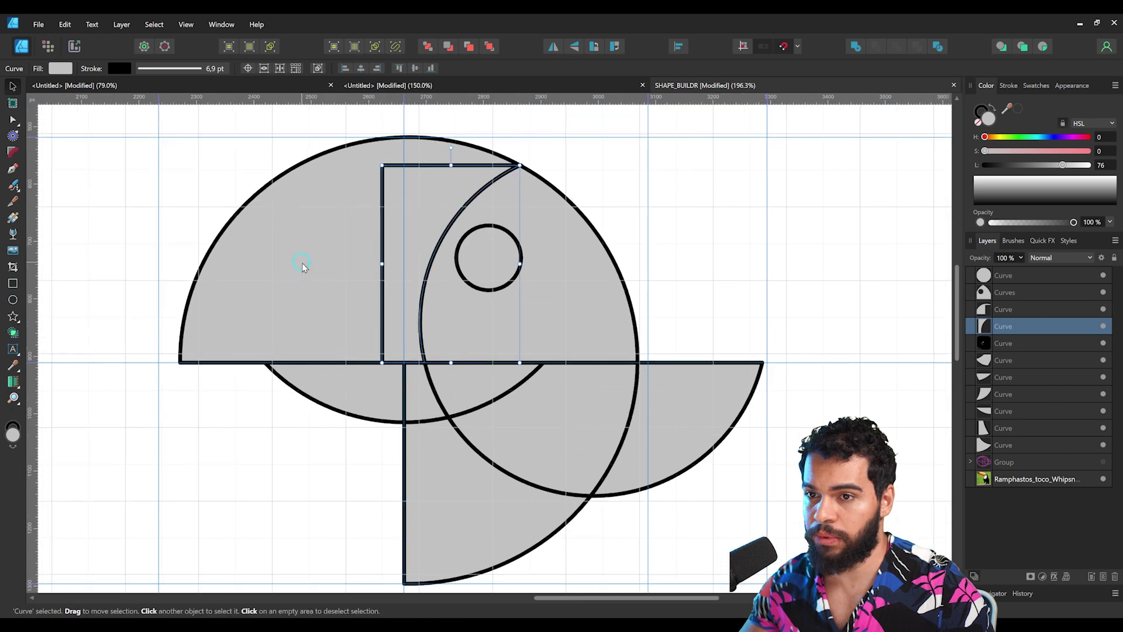
shift+click(454, 140)
click(857, 48)
scroll(515, 376, down, 3)
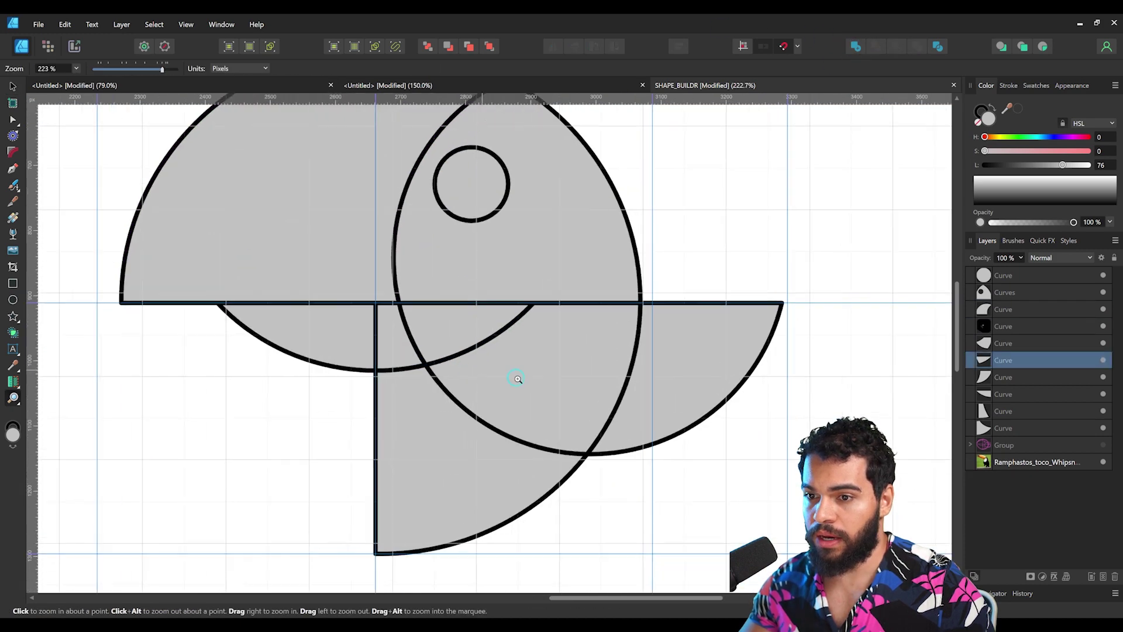
scroll(497, 376, up, 3)
drag(501, 430, 537, 427)
click(486, 421)
key(z)
drag(375, 366, 399, 392)
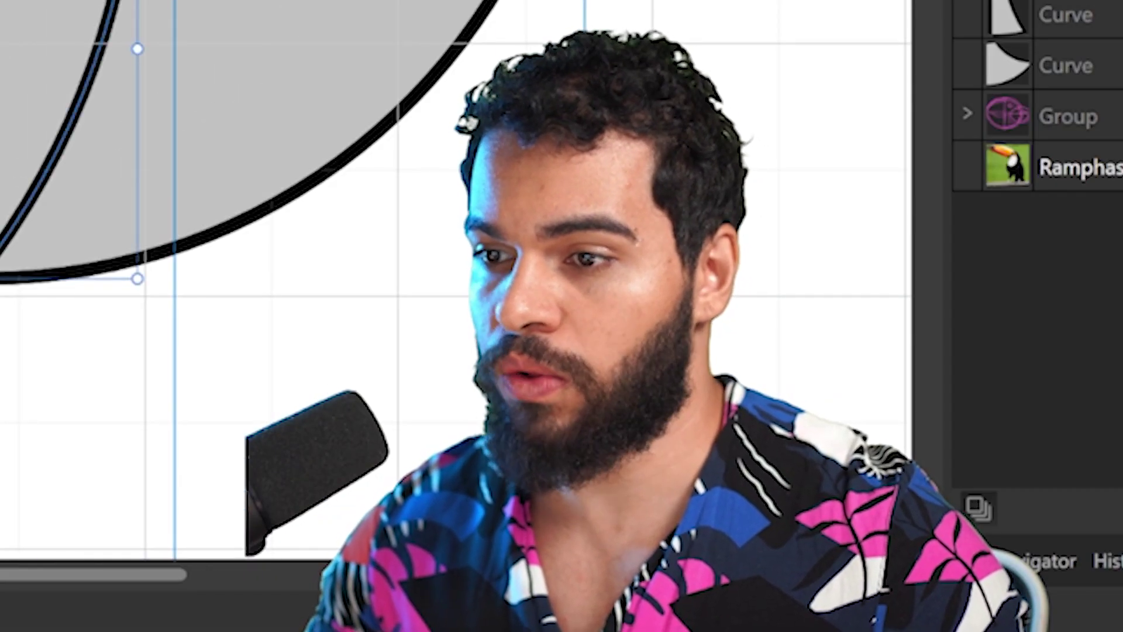
key(Escape)
scroll(285, 281, down, 2)
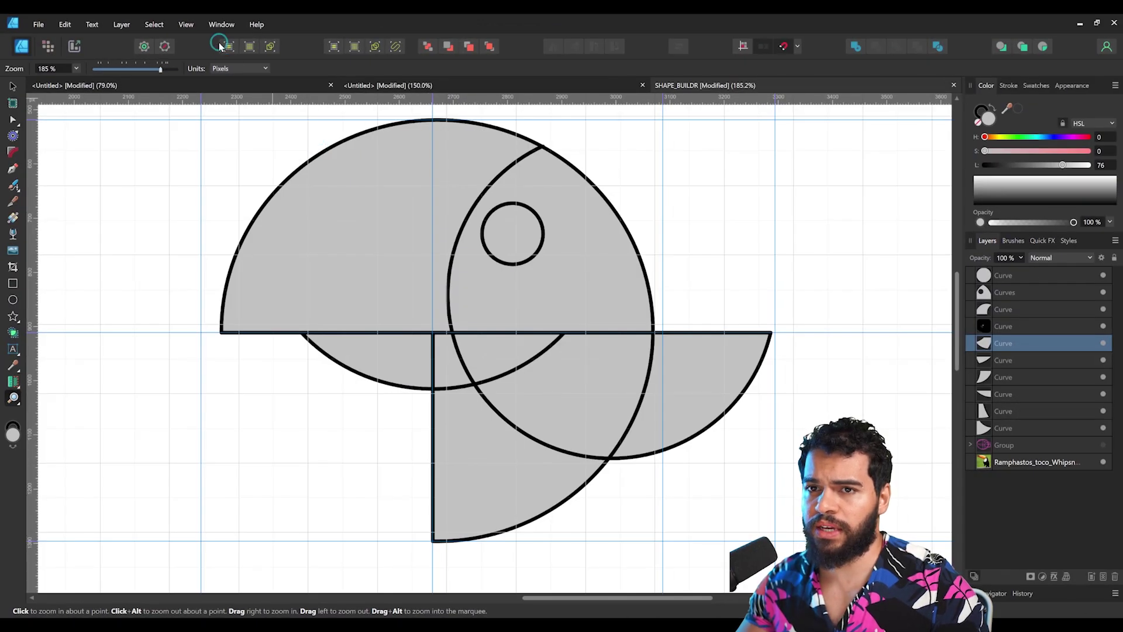
- Hide the grid, guides and rulers to leave only the artwork on the canvas
click(185, 28)
click(208, 167)
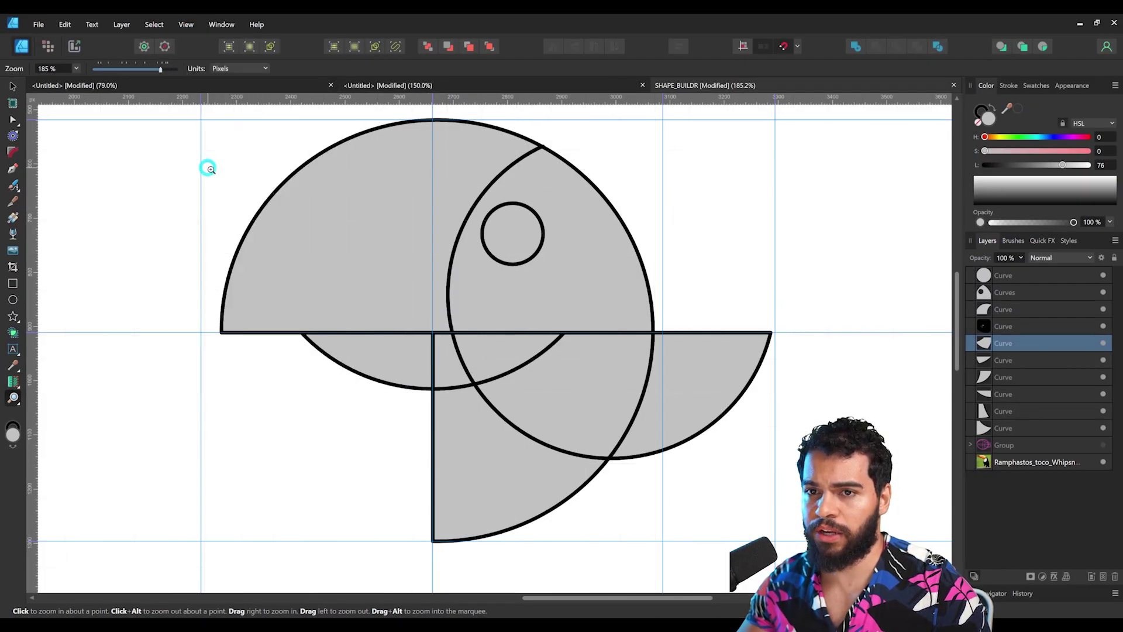
key(ctrl+semicolon)
key(ctrl+r)
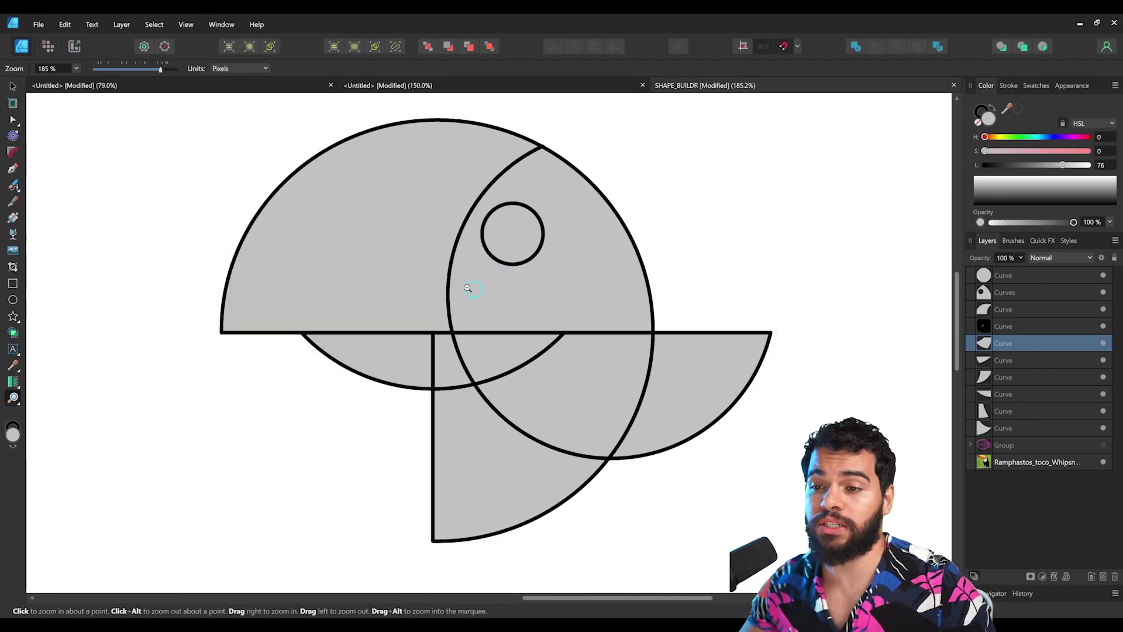
- Fill the upper beak with orange at hue 32, saturation 100 and lightness 66
key(v)
click(435, 279)
key(space)
mouse_move(681, 255)
mouse_down()
mouse_move(664, 272)
mouse_move(673, 263)
mouse_up()
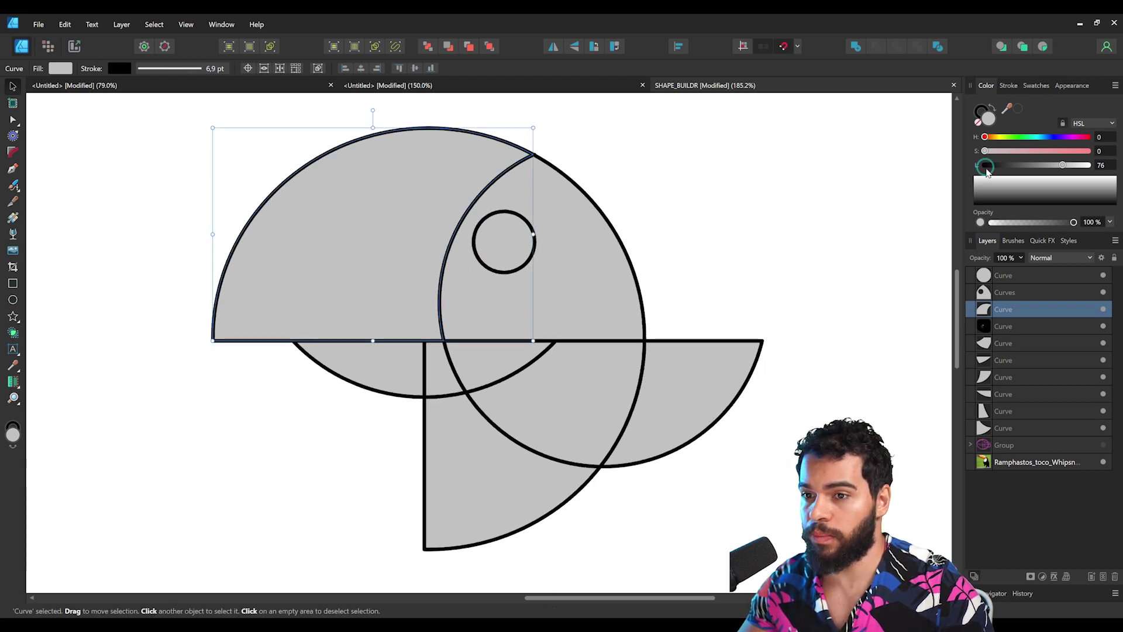
click(1024, 154)
drag(1053, 152, 1061, 152)
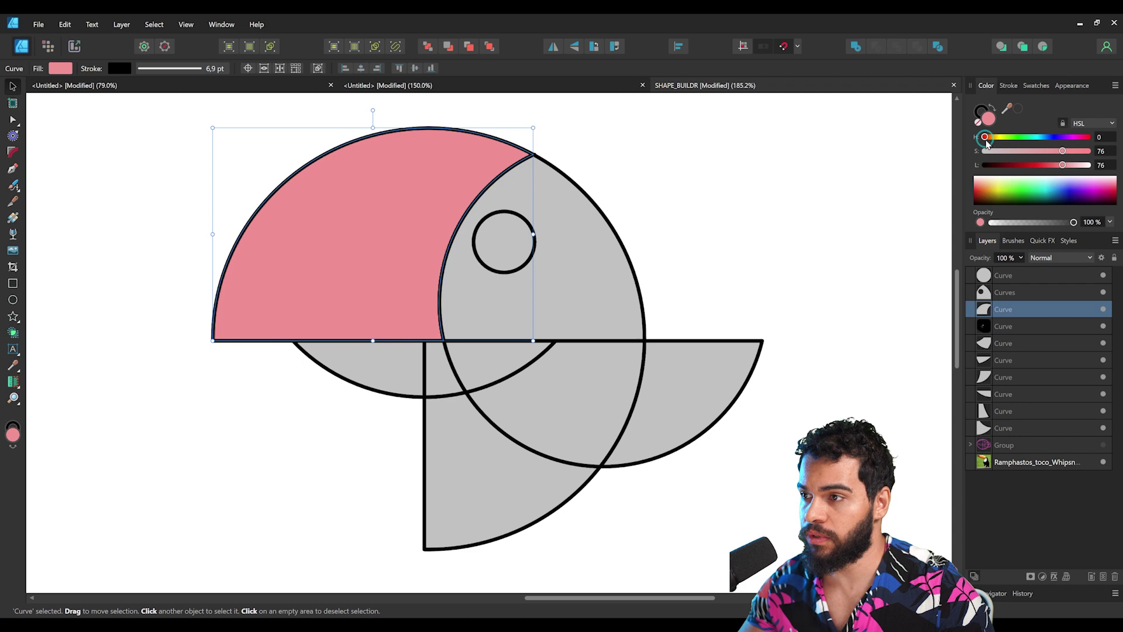
drag(985, 137, 994, 137)
mouse_move(1067, 150)
mouse_down()
mouse_move(1089, 151)
mouse_move(1052, 165)
mouse_up()
- Fill the lower beak's outer piece with the orange sampled from the upper beak and shift its hue toward red
key(ctrl+space)
drag(500, 260, 640, 254)
drag(1004, 113, 456, 194)
click(1018, 110)
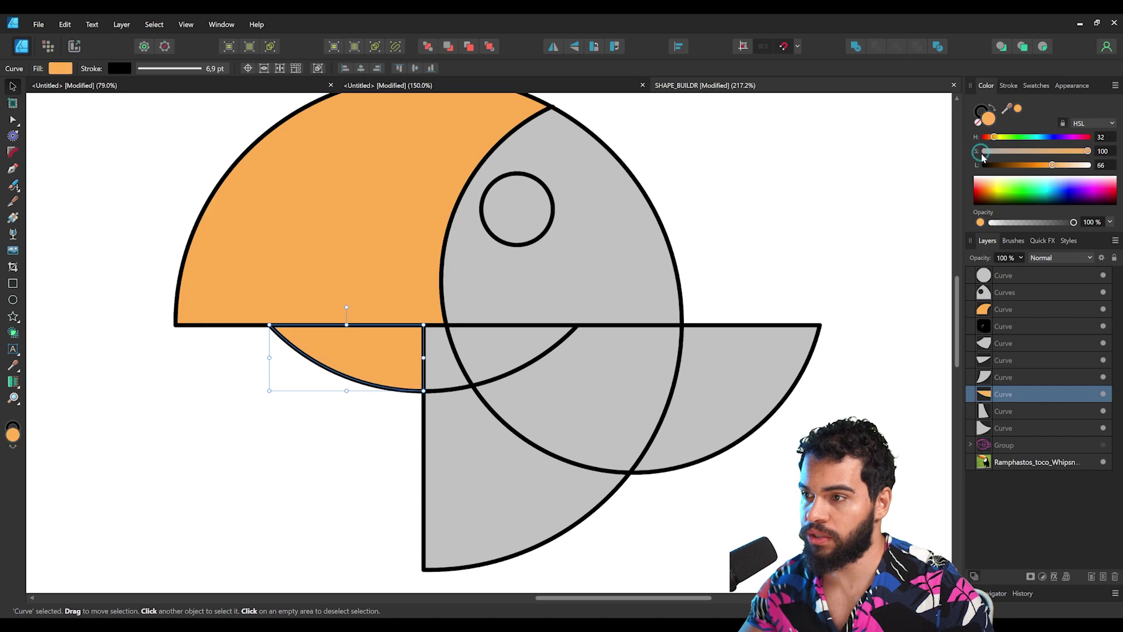
drag(995, 139, 993, 140)
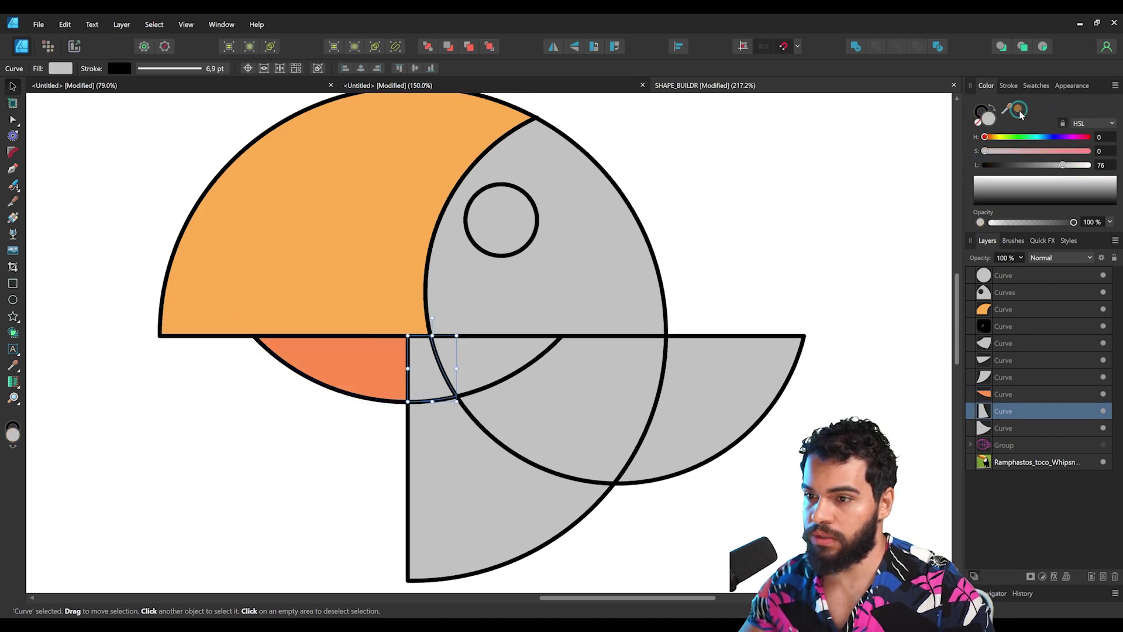
- Apply the sampled orange to the adjoining lower-beak piece and merge both pieces into one with the Shape Builder
click(1019, 110)
shift+click(401, 371)
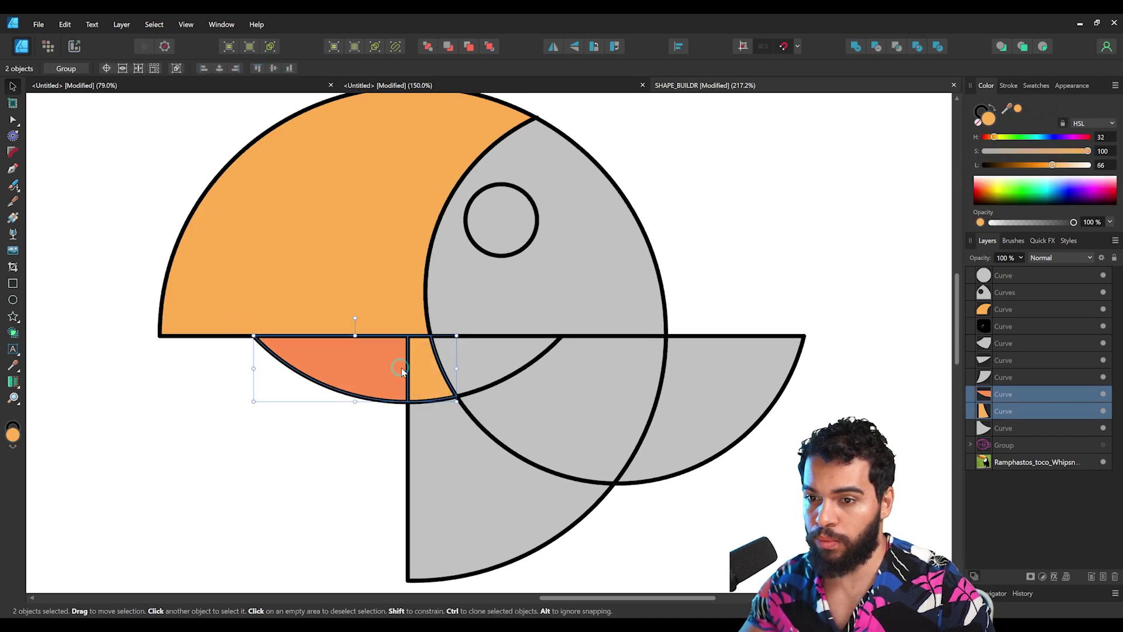
drag(377, 370, 358, 387)
key(ctrl+z)
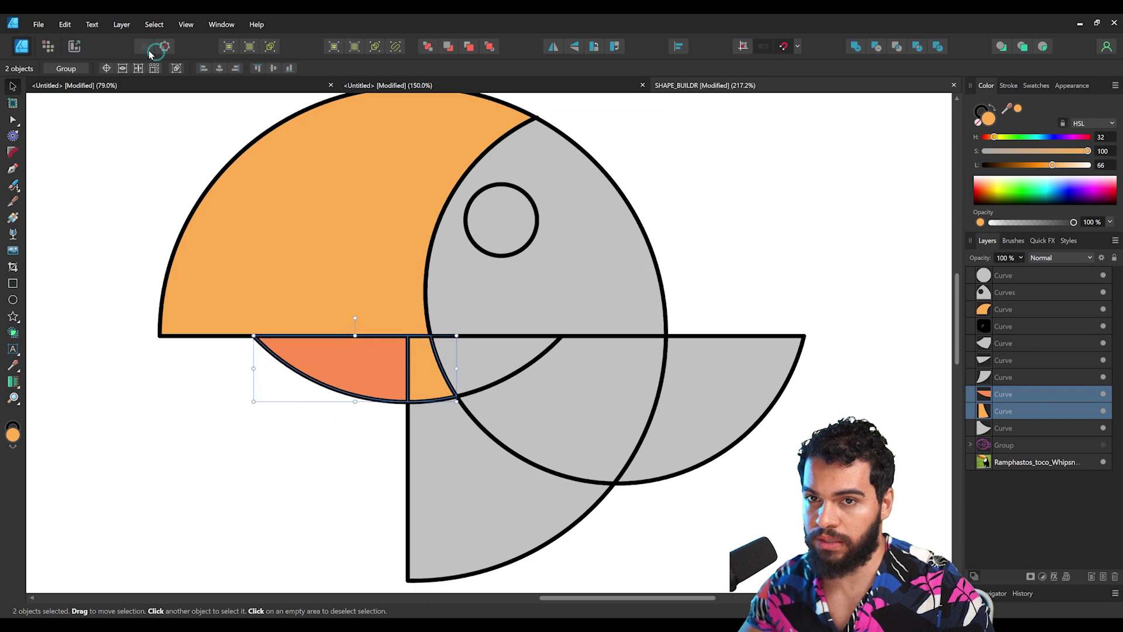
click(14, 332)
drag(423, 384, 464, 363)
- Fill the body piece below the beak with dark grey at lightness 17
key(z)
key(v)
click(477, 375)
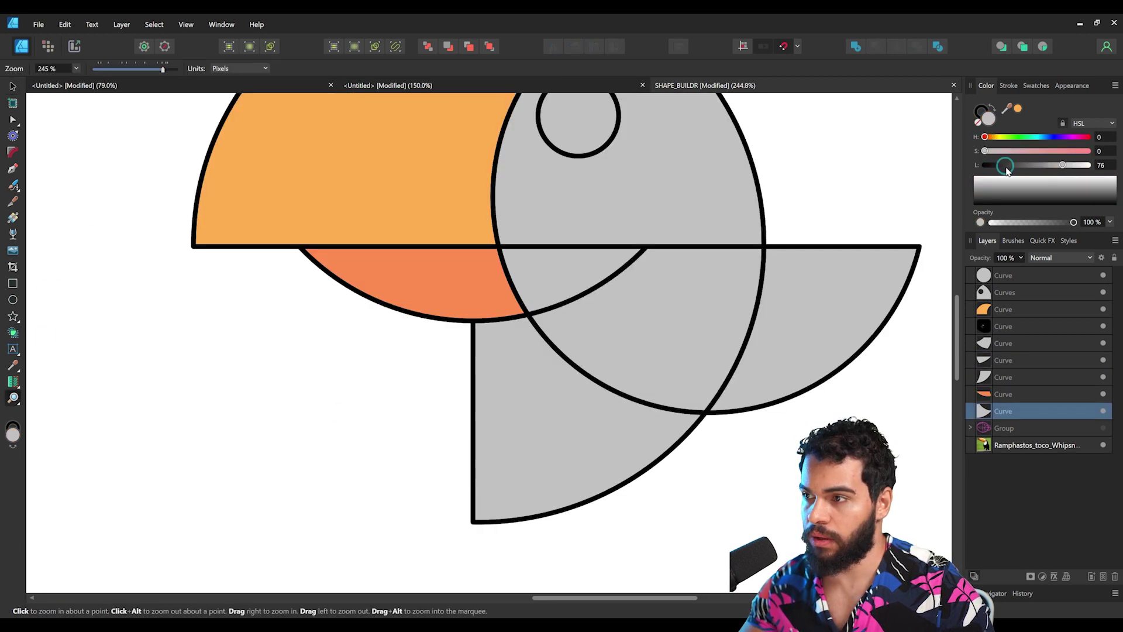
click(1005, 165)
drag(723, 290, 623, 315)
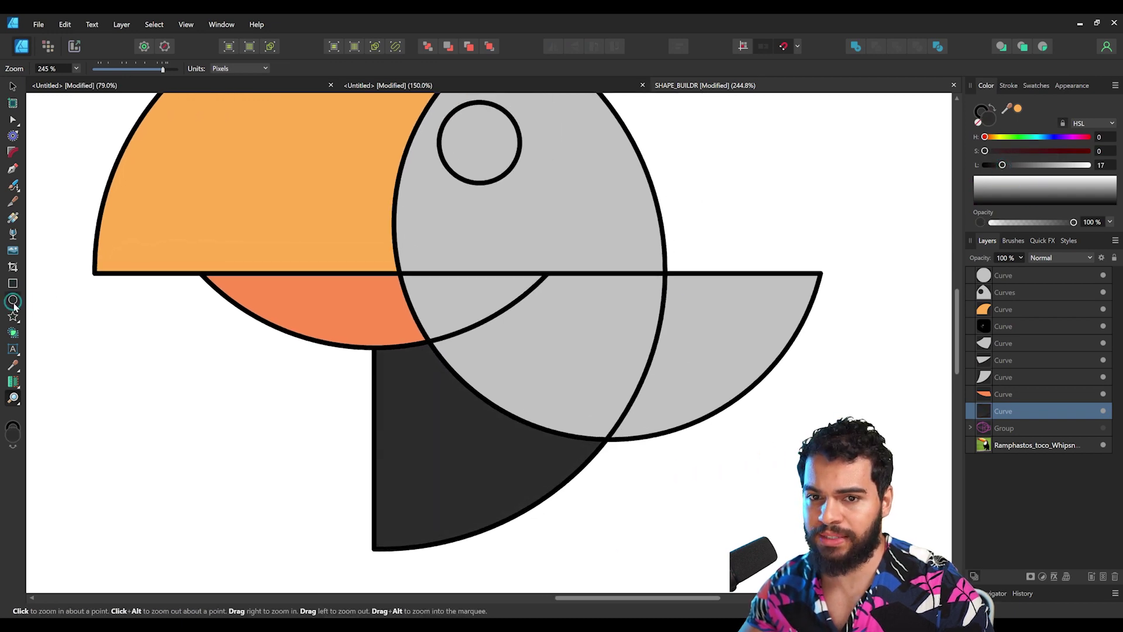
- Draw a circle inside the dark body piece, position it as a throat patch under the beak and fill it white
click(12, 301)
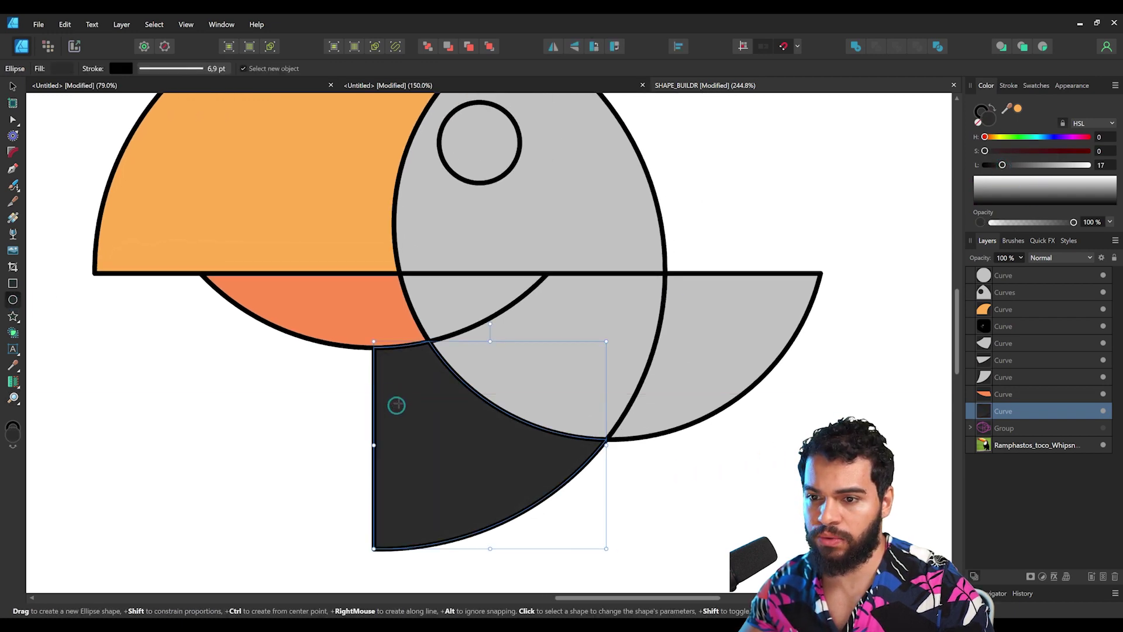
drag(245, 213, 451, 459)
key(v)
drag(263, 433, 201, 492)
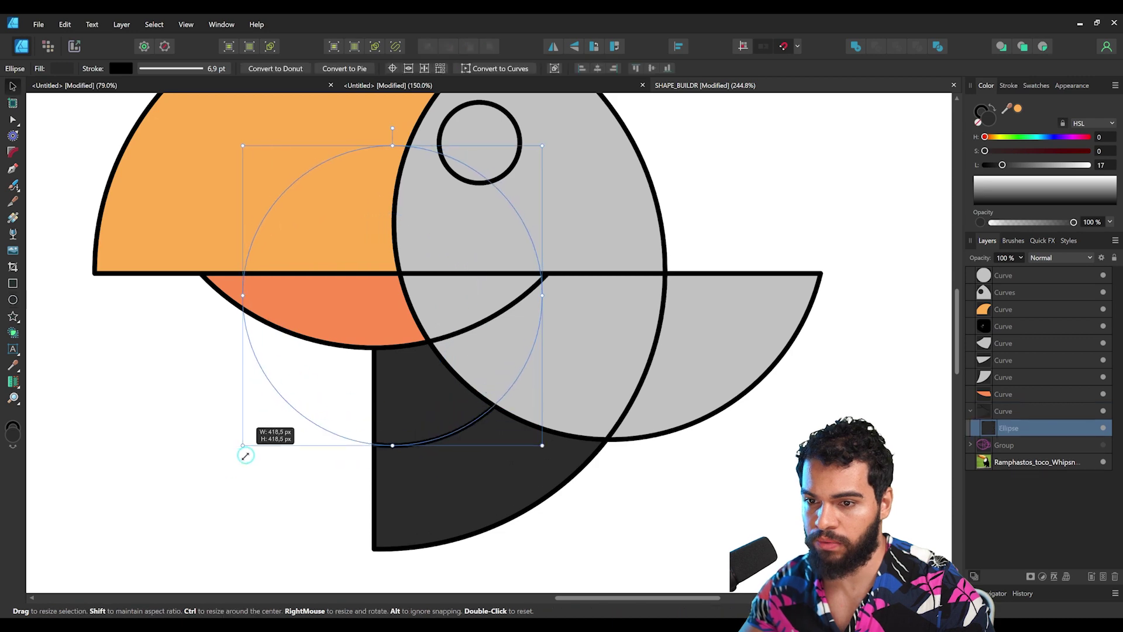
drag(384, 404, 384, 360)
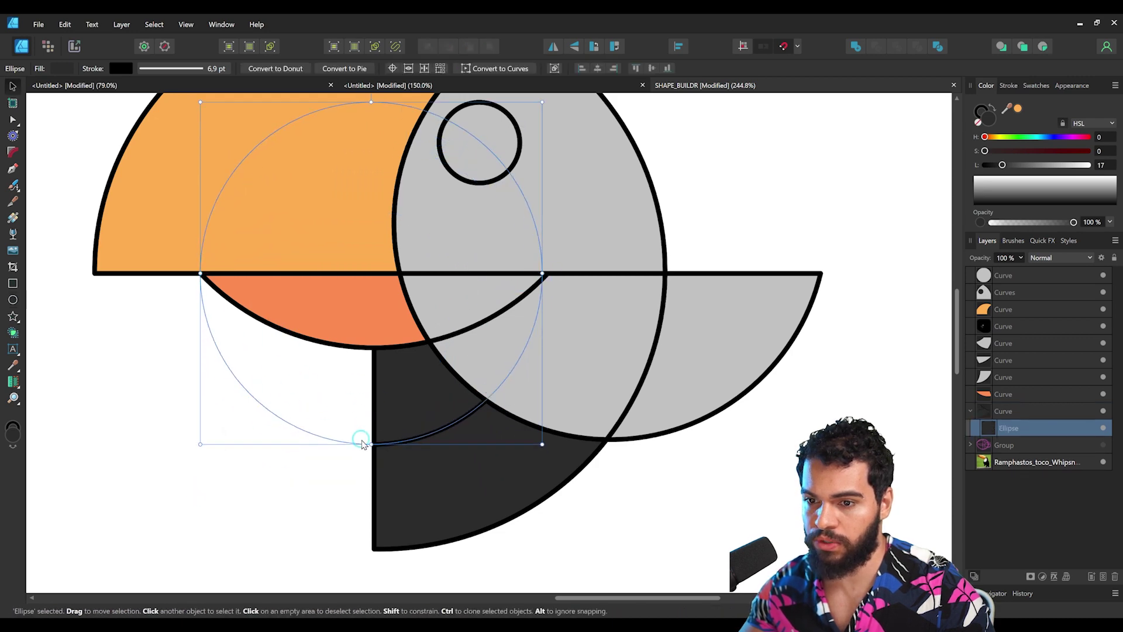
drag(389, 426, 392, 425)
drag(1047, 170, 1096, 170)
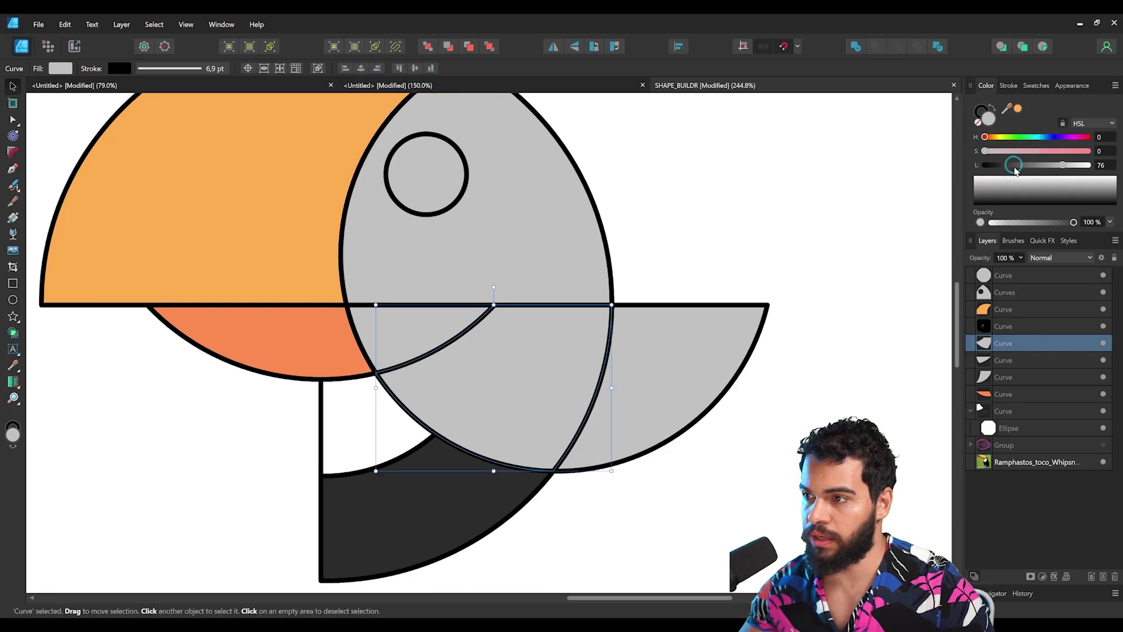
- Fill the remaining head and wing pieces with dark greys and the eye circle with white
drag(1015, 169, 1004, 169)
click(690, 362)
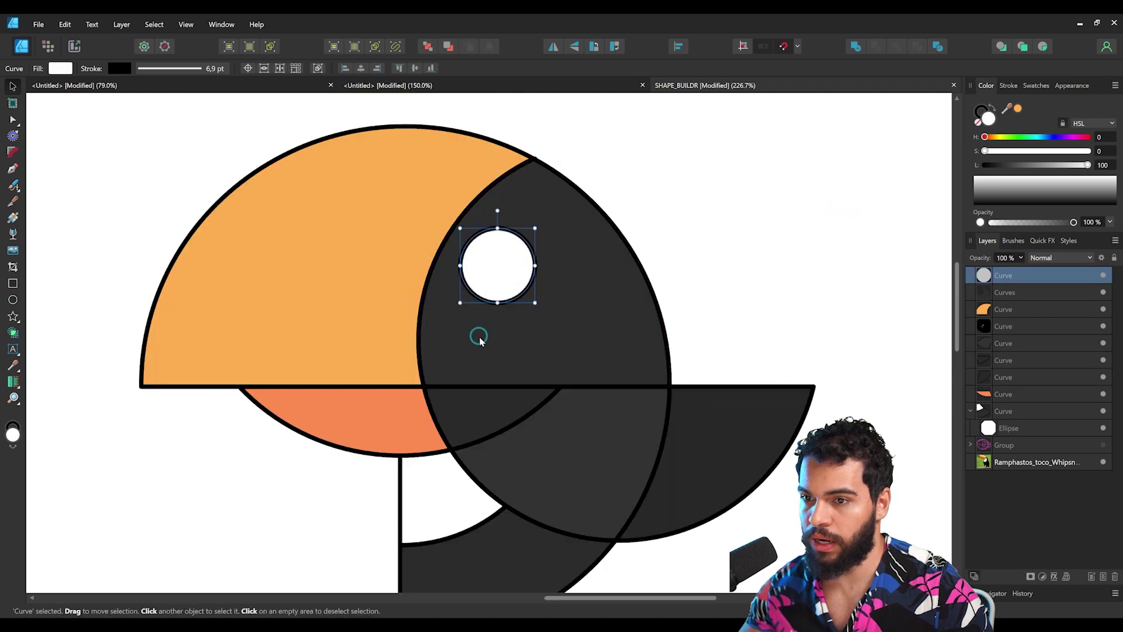
- Draw a large white circle inside the head shape and position it as the face patch around the eye
click(559, 284)
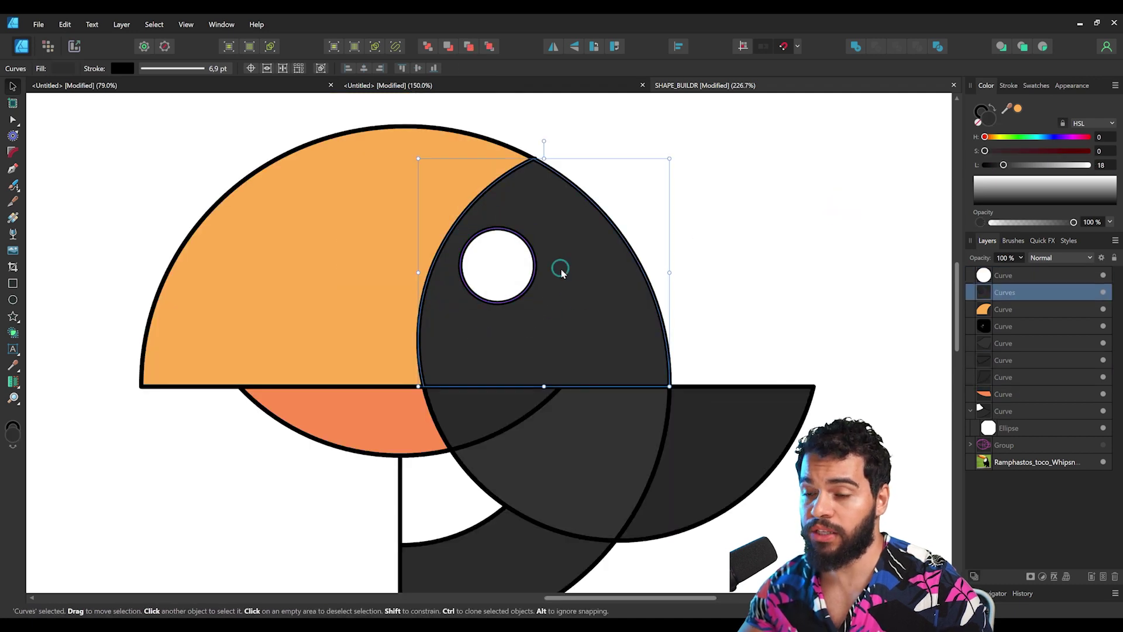
click(14, 300)
mouse_move(273, 145)
mouse_down()
mouse_move(496, 391)
mouse_move(563, 456)
mouse_move(588, 461)
mouse_up()
mouse_move(519, 442)
mouse_down()
mouse_move(517, 451)
mouse_move(544, 401)
mouse_up()
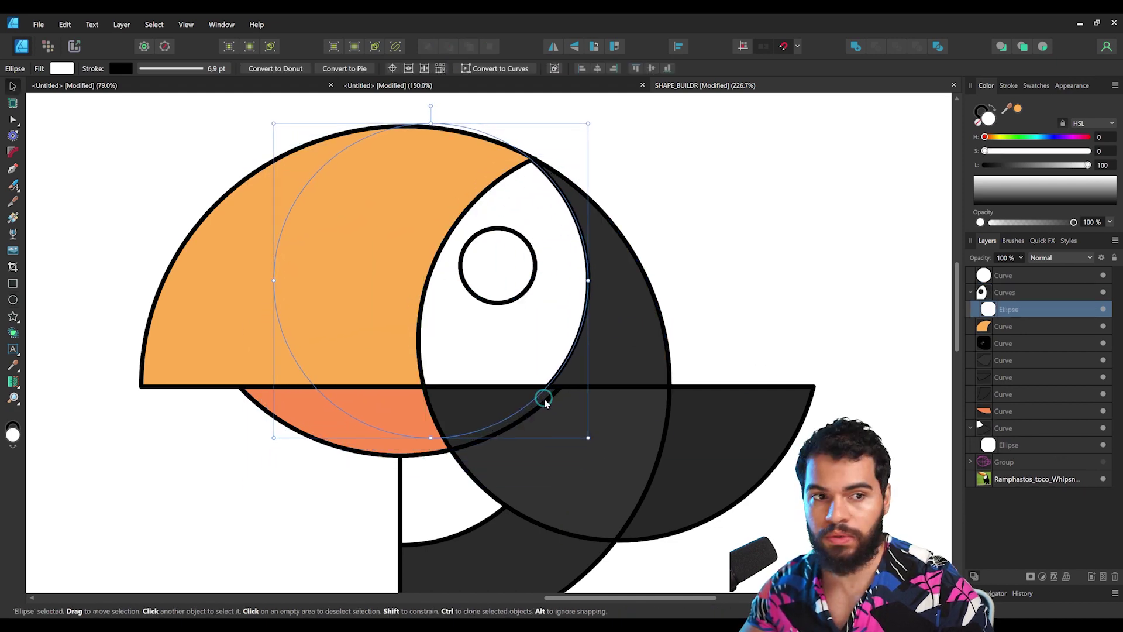
key(space)
drag(532, 286, 526, 354)
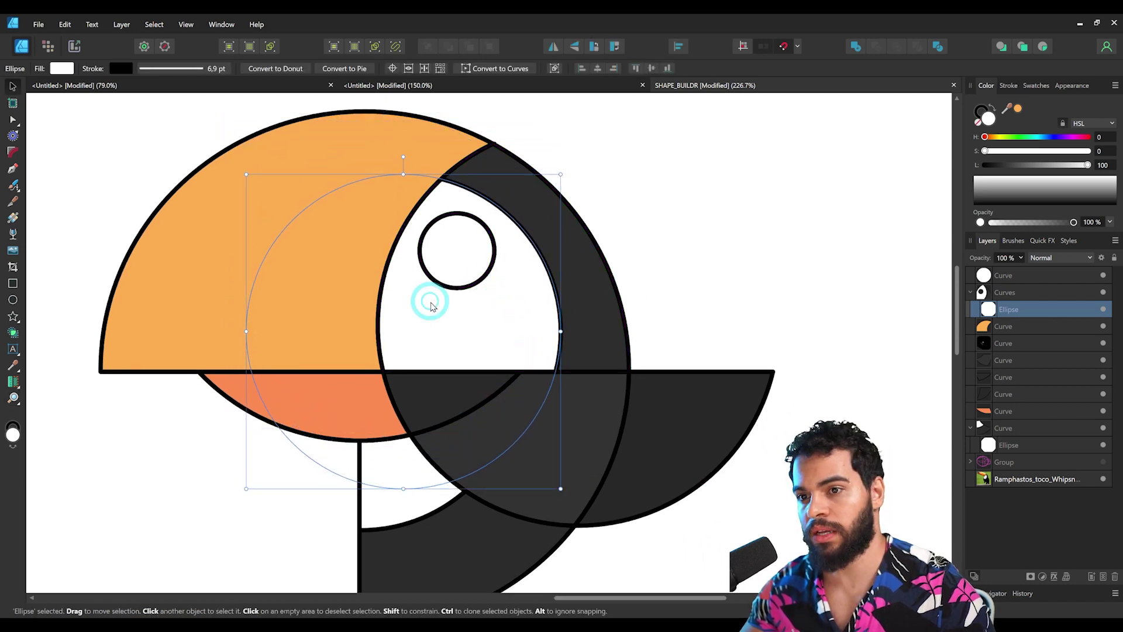
key(space)
drag(385, 265, 395, 270)
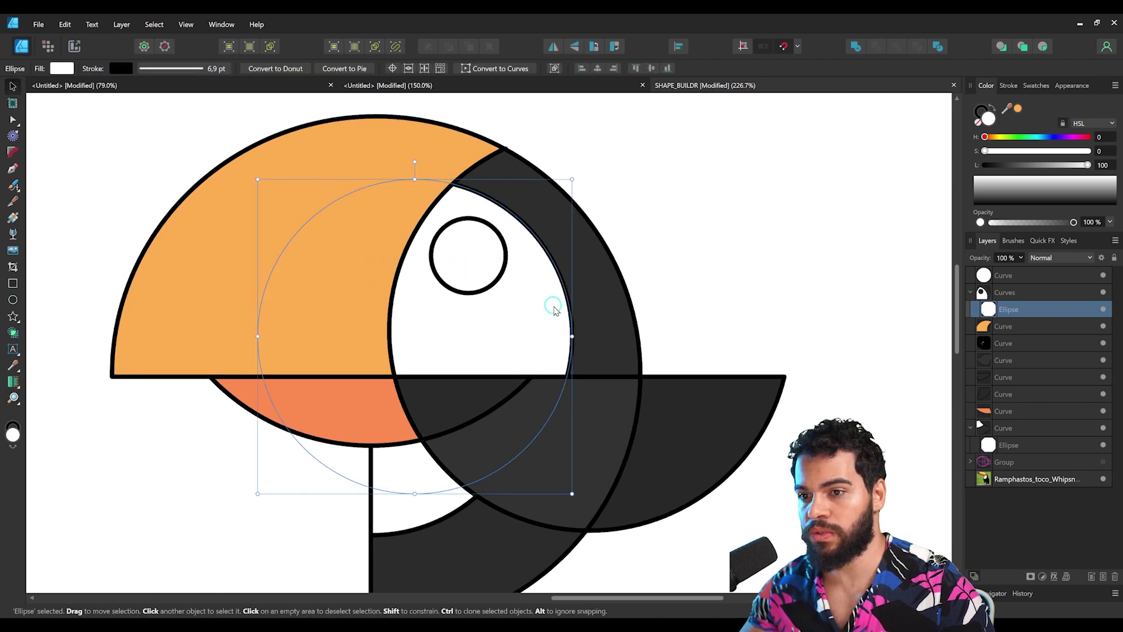
- Paste a copy of the face circle inside the upper beak and fill it with orange at hue 31, saturation 100, lightness 53
click(284, 184)
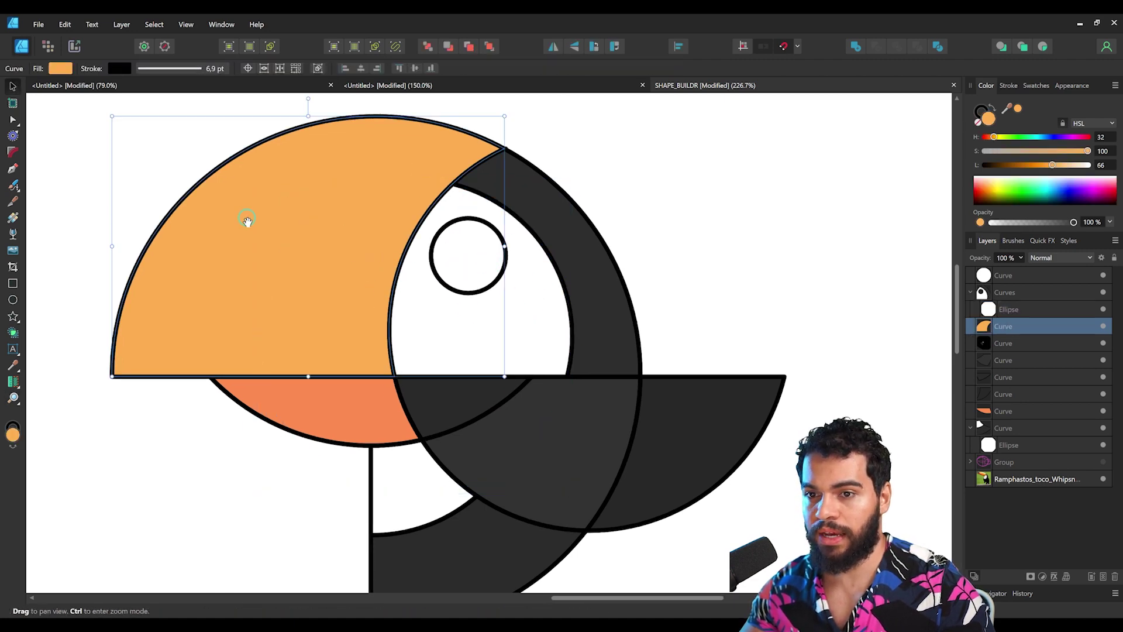
click(1044, 52)
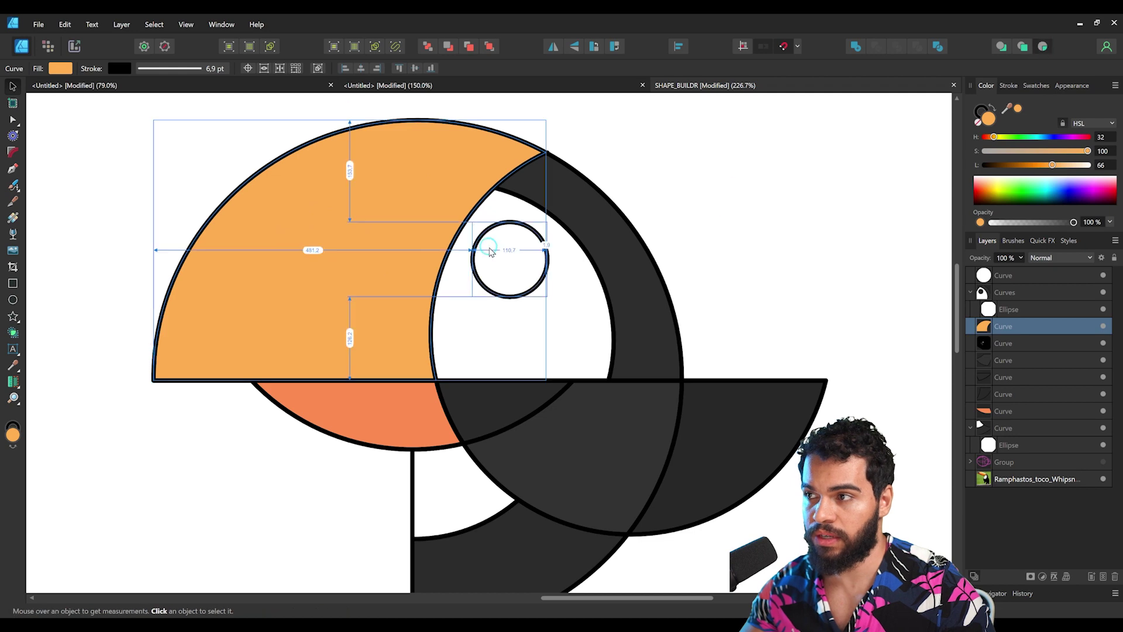
key(ctrl+v)
drag(1005, 110, 416, 161)
click(1017, 109)
mouse_move(1030, 174)
mouse_down()
mouse_move(996, 140)
mouse_move(1040, 165)
mouse_up()
key(z)
drag(576, 237, 532, 231)
key(v)
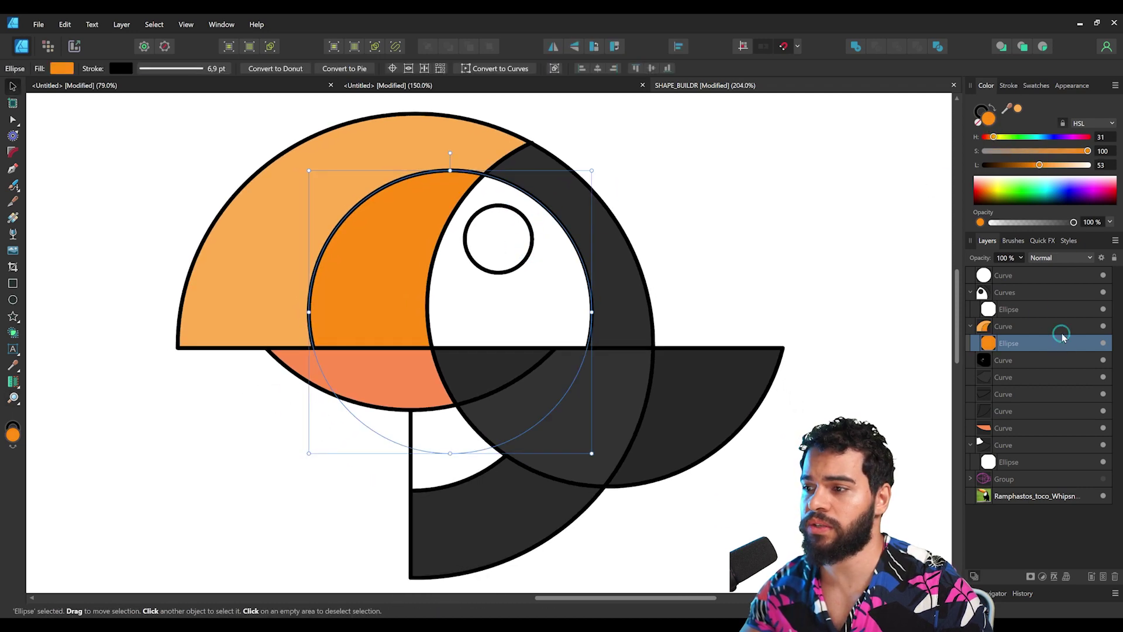
- Select the nine top-level toucan shapes and remove their black stroke
click(971, 293)
click(1003, 275)
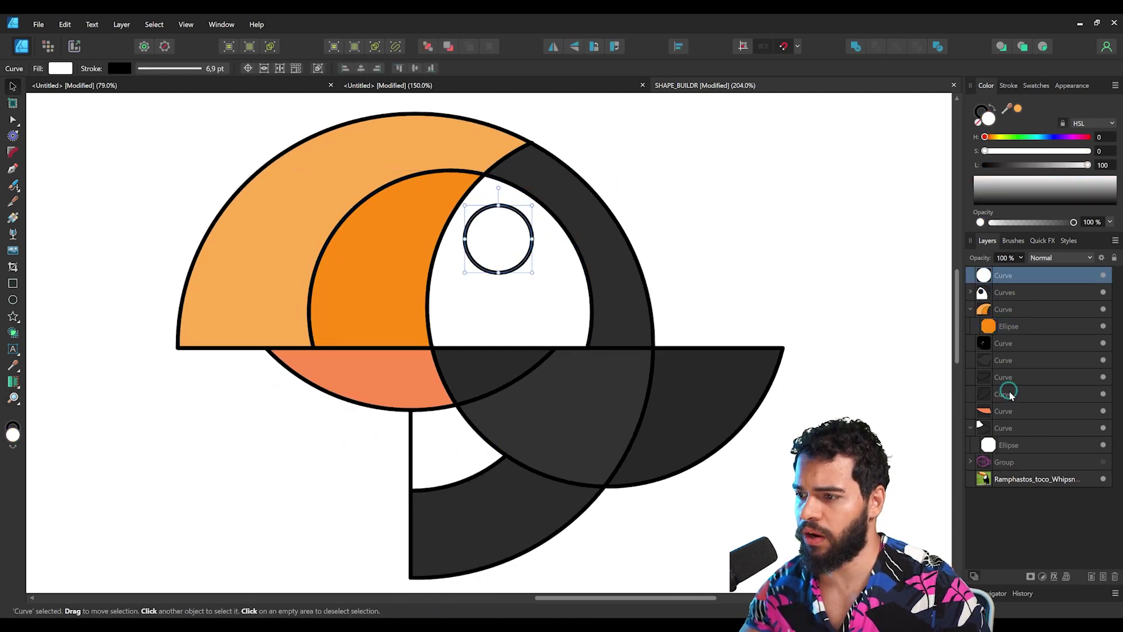
shift+click(1004, 428)
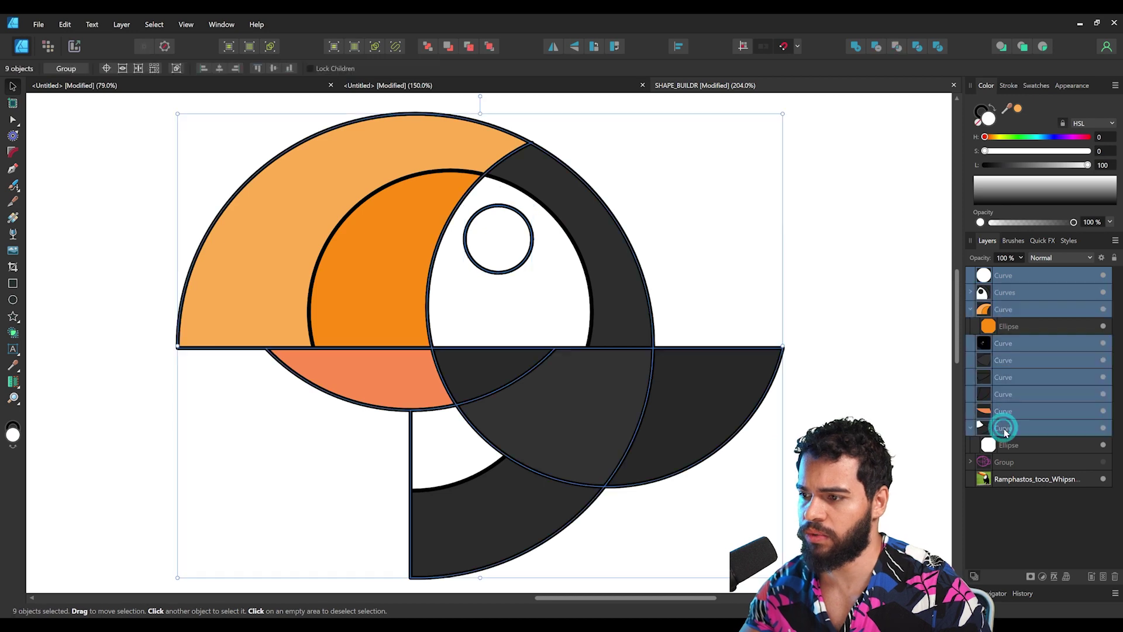
click(979, 113)
click(978, 121)
key(z)
key(v)
- Fill the eye circle with light grey at lightness 86
click(383, 230)
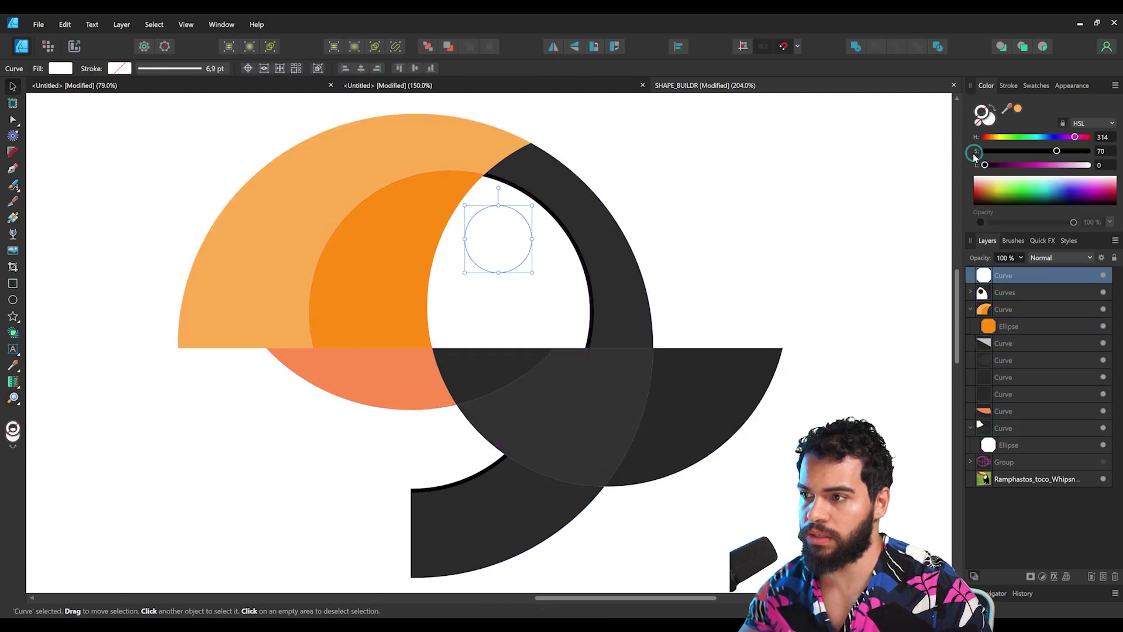
key(z)
click(994, 122)
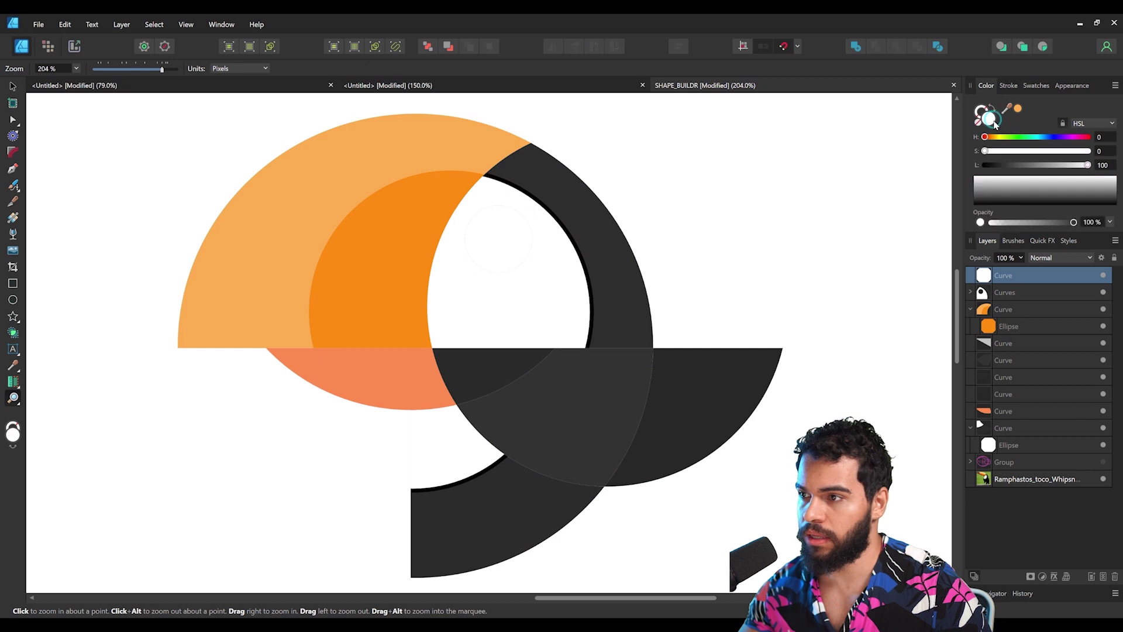
drag(1031, 168, 1073, 166)
key(v)
- Duplicate the light grey eye circle in place and select the lower copy
scroll(496, 238, up, 3)
key(ctrl+j)
drag(553, 293, 532, 325)
key(z)
key(v)
click(536, 328)
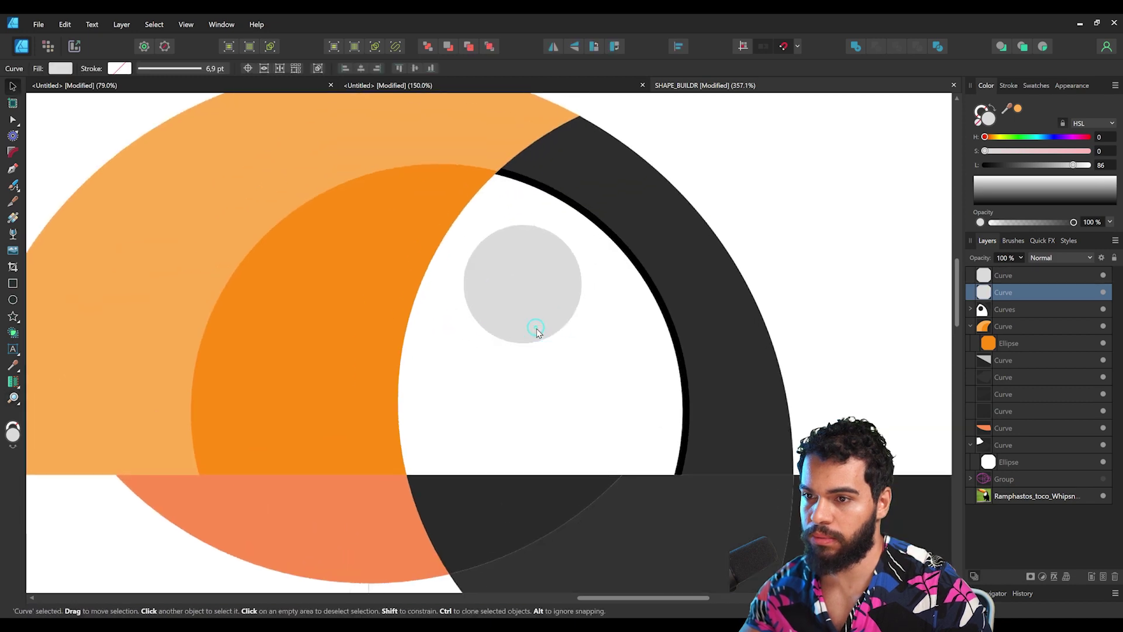
- Fill the lower eye circle with bright blue and turn the upper copy into a smaller centred pupil filled black at lightness 0
drag(1047, 151, 1079, 154)
drag(1073, 166, 1050, 171)
click(527, 288)
click(987, 165)
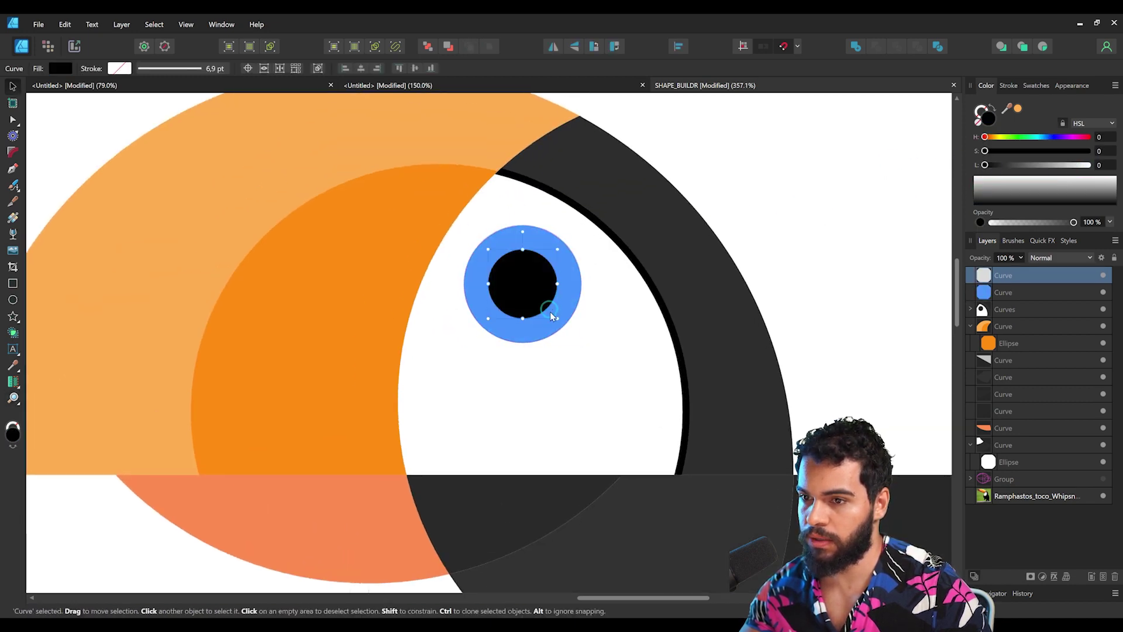
- Duplicate the black pupil, shrink the copy towards its upper right edge and fill it white at lightness 100 as a highlight
key(ctrl+j)
drag(501, 272, 567, 246)
scroll(534, 276, up, 5)
scroll(574, 228, up, 1)
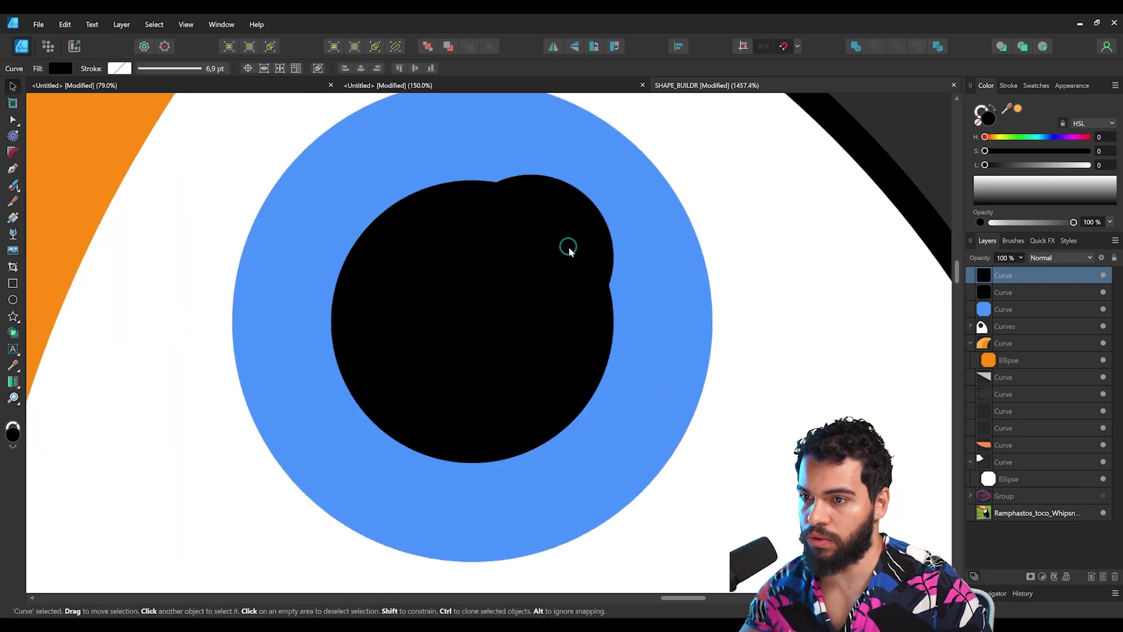
click(1085, 165)
drag(1083, 165, 1103, 165)
drag(504, 262, 534, 271)
- Select the black pupil together with its white highlight and enlarge them inside the blue circle
scroll(550, 223, up, 2)
drag(539, 264, 258, 345)
shift+click(485, 350)
mouse_move(487, 347)
mouse_down()
mouse_move(488, 357)
mouse_move(487, 346)
mouse_up()
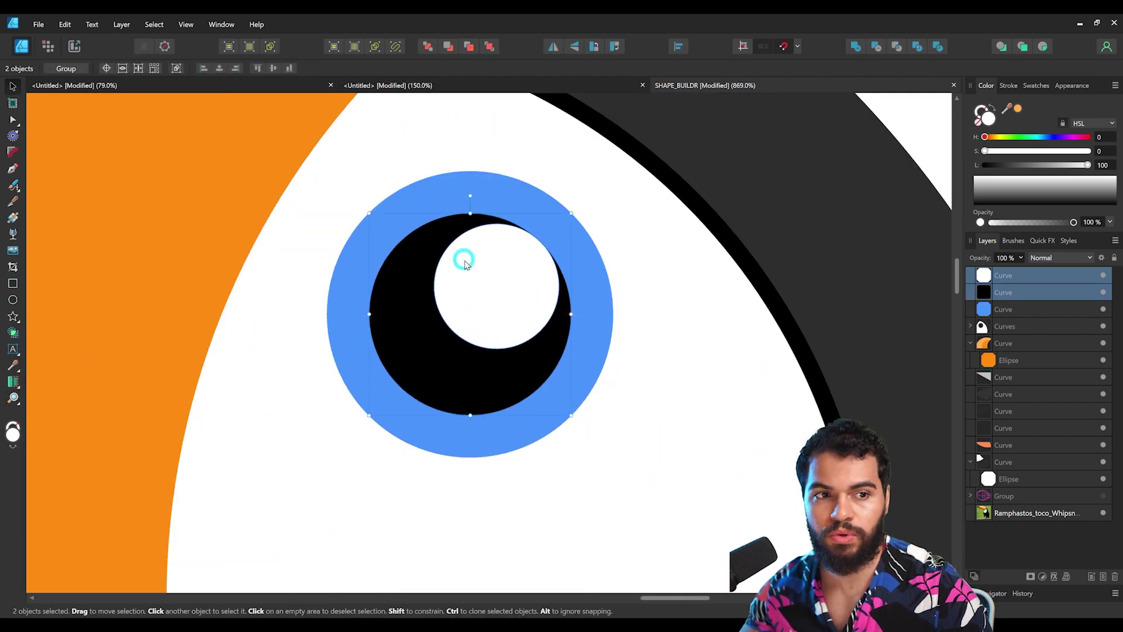
key(ctrl+z)
key(ctrl+shift+z)
- Draw a rectangle covering the lower beak shape from its outer tip to the vertical centre line
key(z)
drag(519, 339, 471, 361)
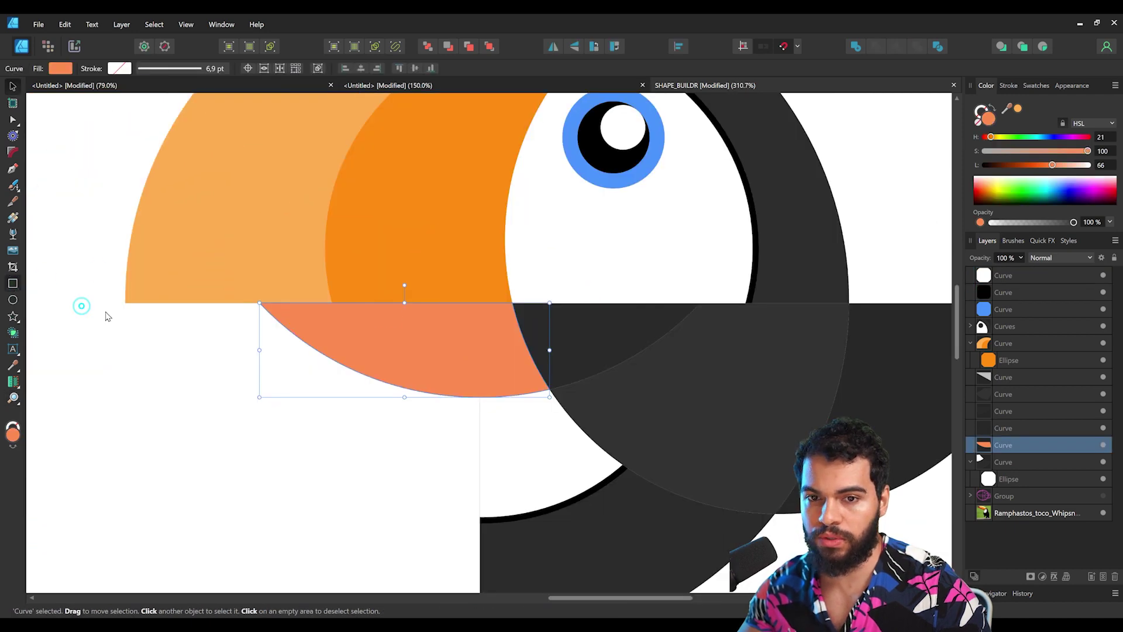
key(m)
drag(245, 256, 479, 475)
key(v)
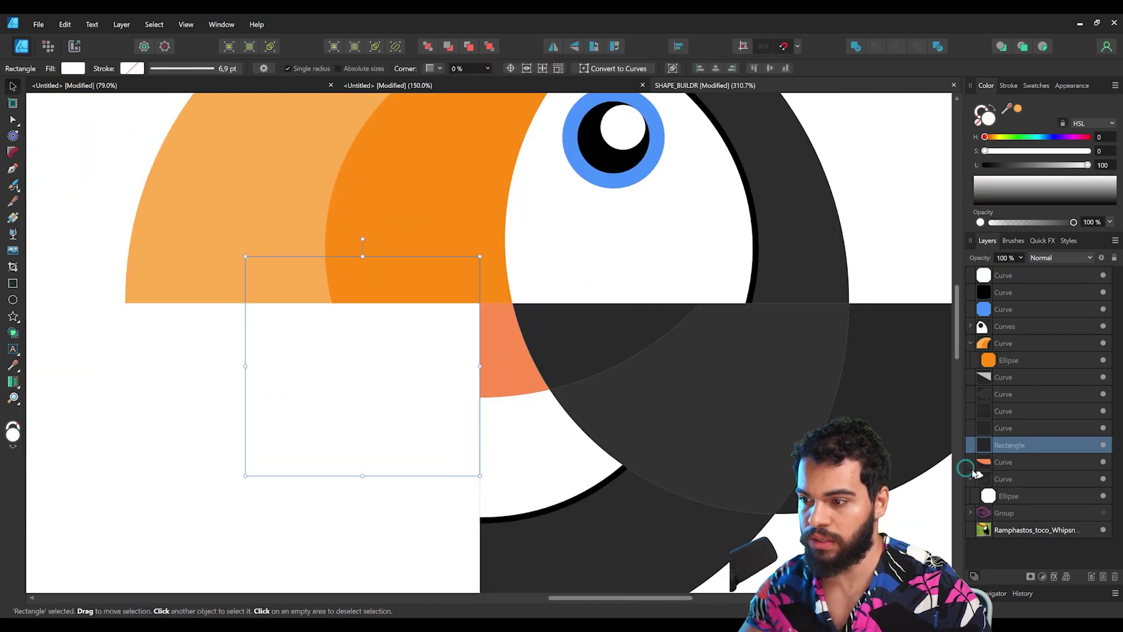
- Cut away the covered part of the lower beak and the rectangle with the Shape Builder
shift+click(1003, 462)
key(x)
mouse_move(419, 400)
mouse_down()
mouse_move(371, 409)
mouse_move(377, 365)
mouse_up()
key(v)
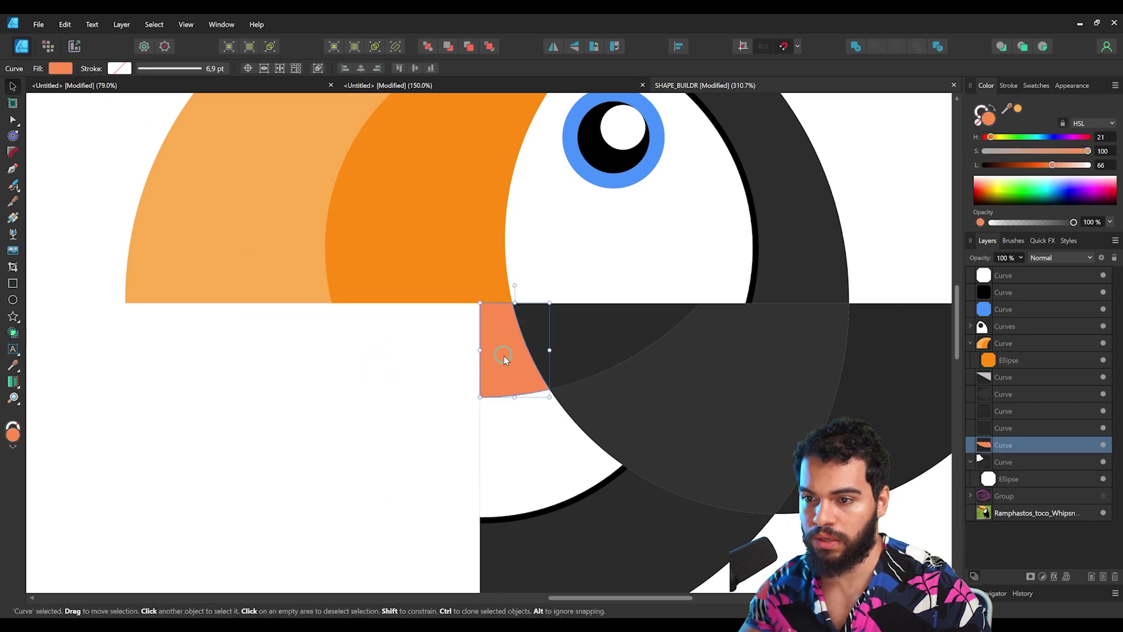
- Fill the remaining lower beak piece with neutral grey at saturation 0, lightness 70
drag(529, 339, 493, 344)
drag(724, 298, 470, 429)
click(1017, 108)
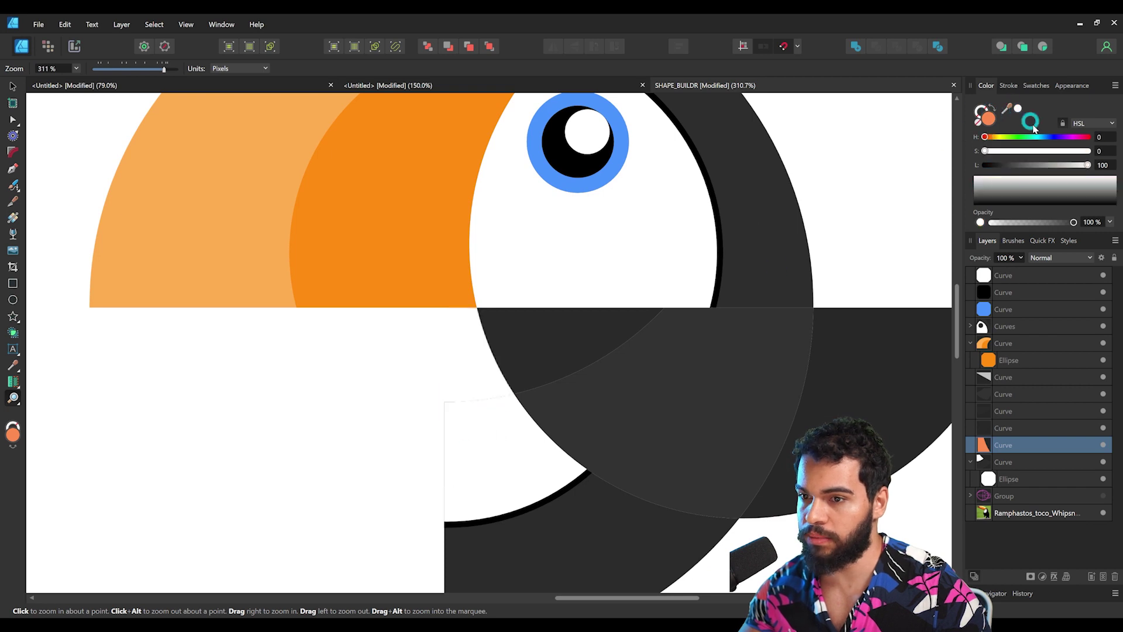
click(1052, 165)
drag(1050, 167, 1059, 166)
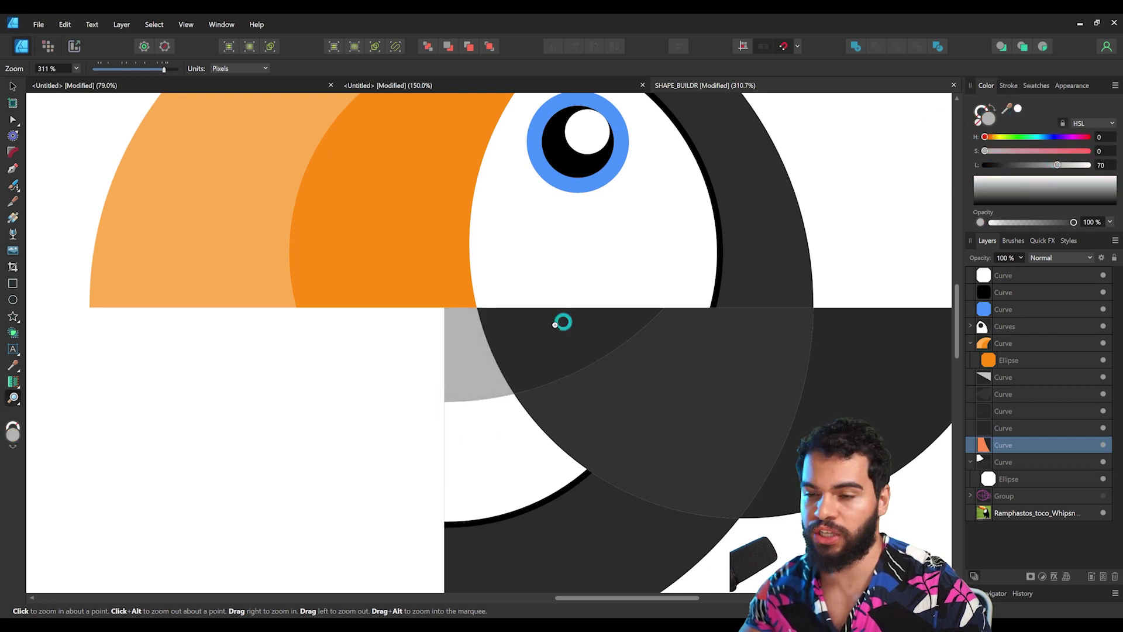
- Select the clipped white face circle and remove its black stroke
key(z)
drag(576, 325, 459, 386)
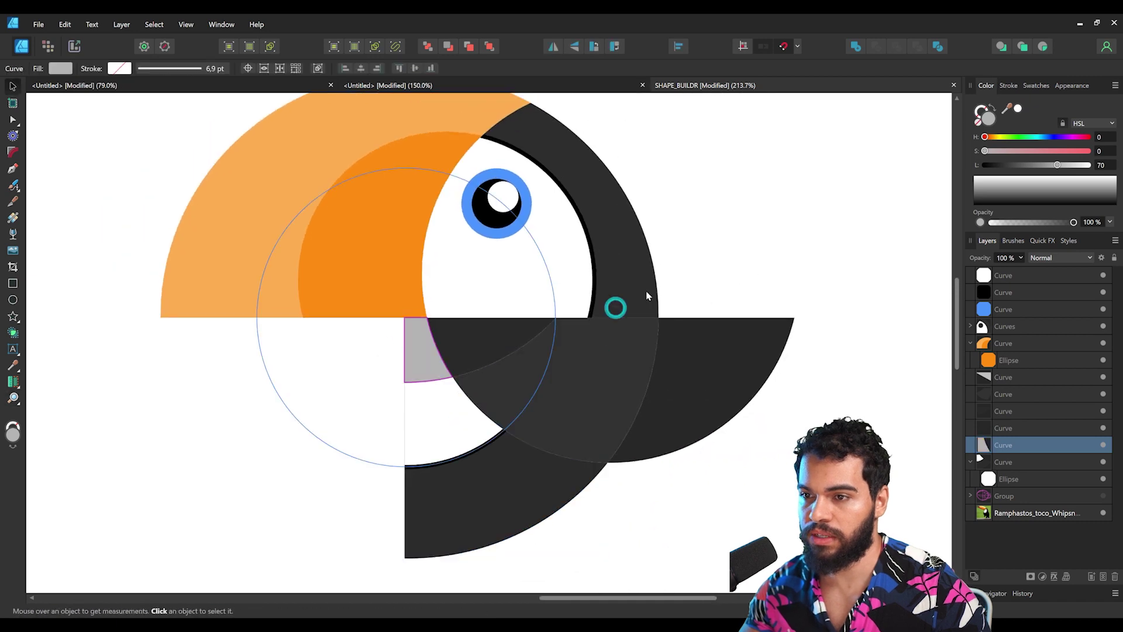
ctrl+shift+click(559, 246)
click(981, 112)
click(978, 121)
- Compare the toucan reference photo, the pink construction sketch and the coloured vector toucan
key(z)
drag(702, 213, 652, 250)
key(space)
drag(652, 250, 673, 272)
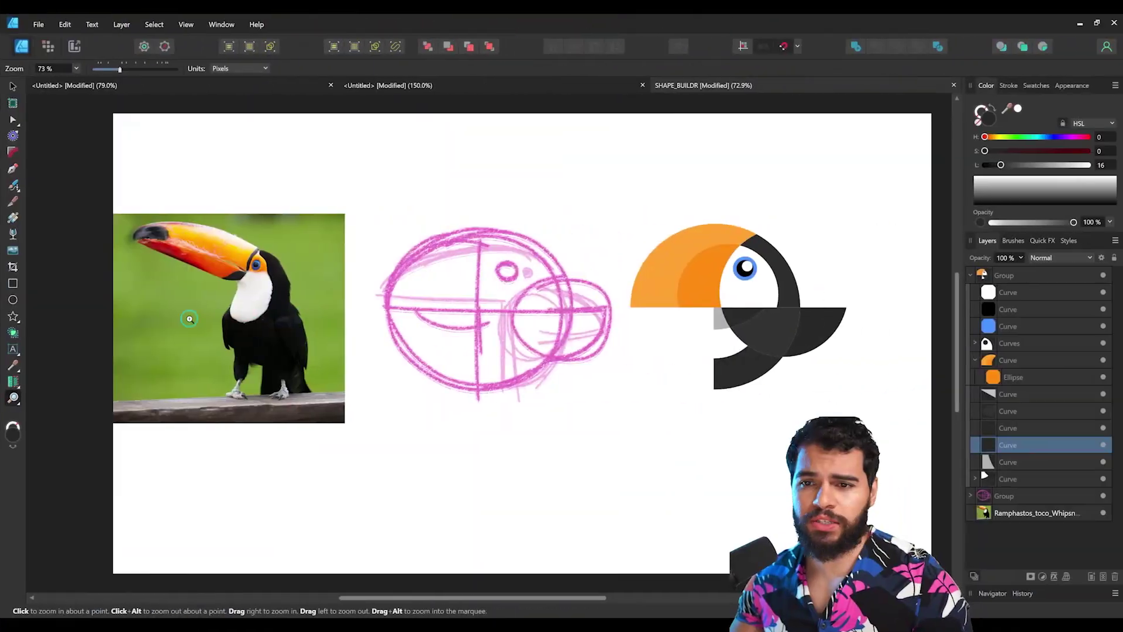
scroll(369, 326, up, 5)
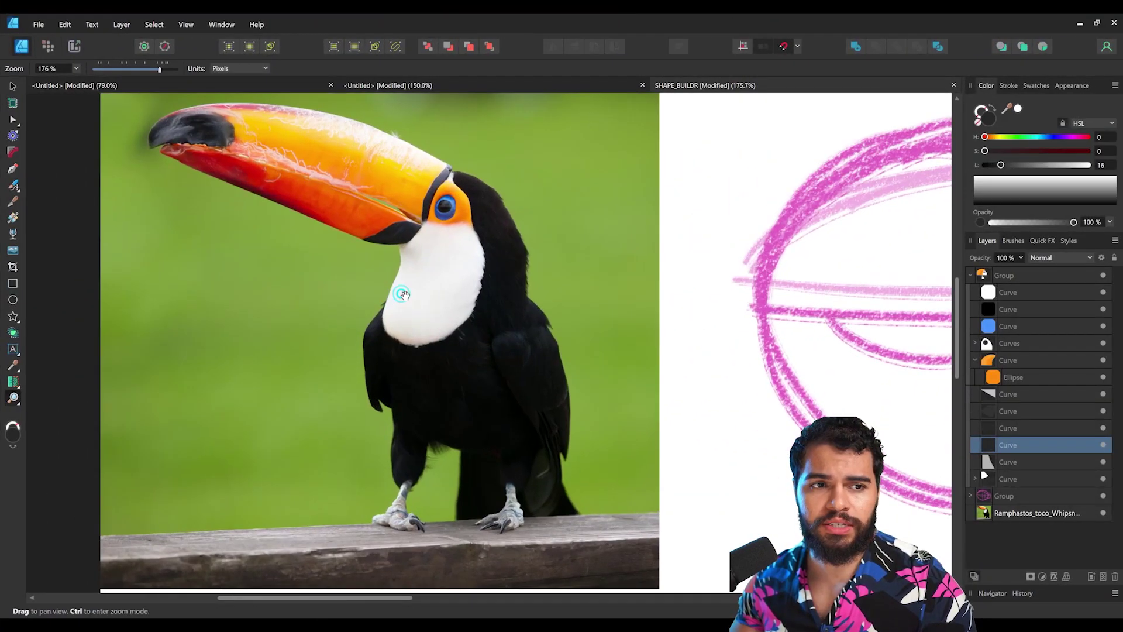
drag(402, 294, 451, 311)
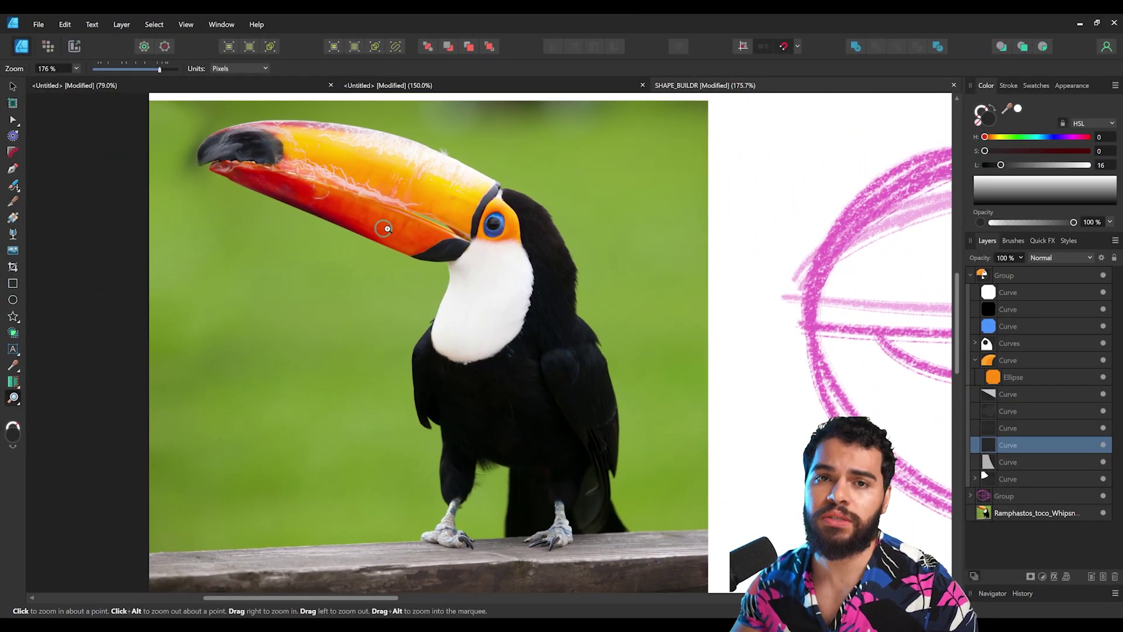
drag(387, 228, 218, 223)
mouse_move(701, 295)
mouse_down()
mouse_move(406, 293)
mouse_move(378, 311)
mouse_up()
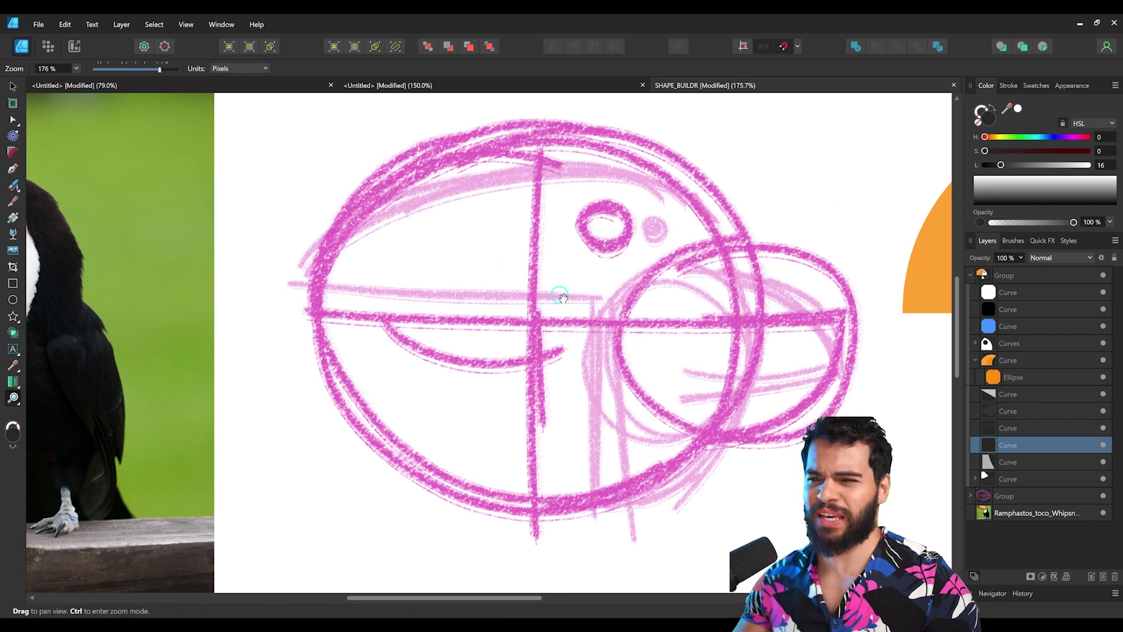
drag(560, 297, 539, 304)
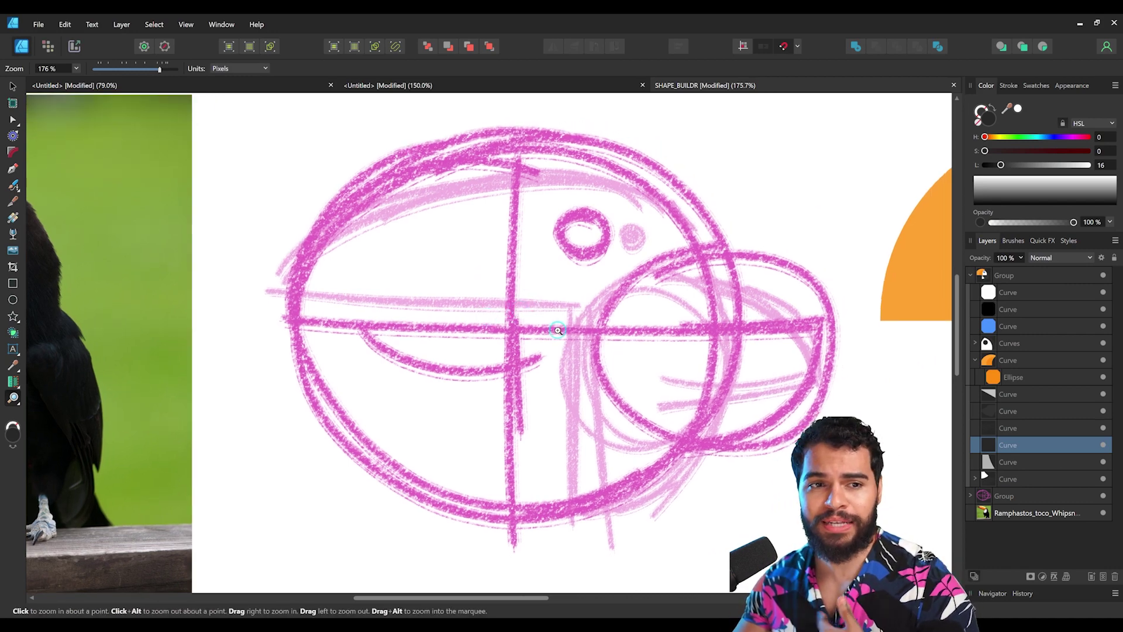
drag(735, 349, 101, 345)
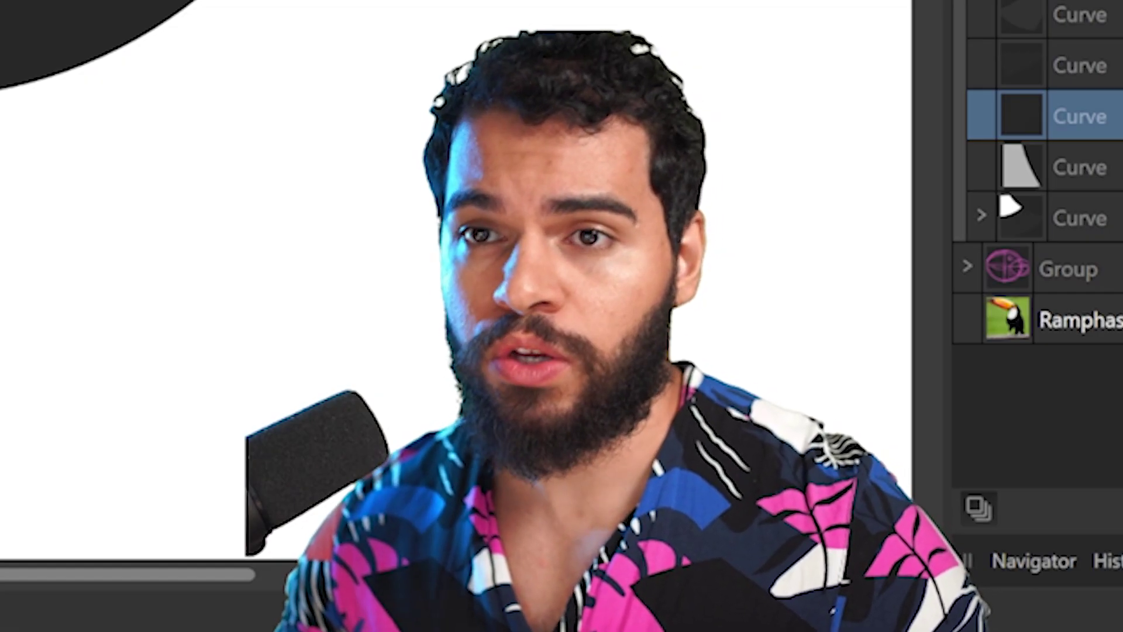
key(v)
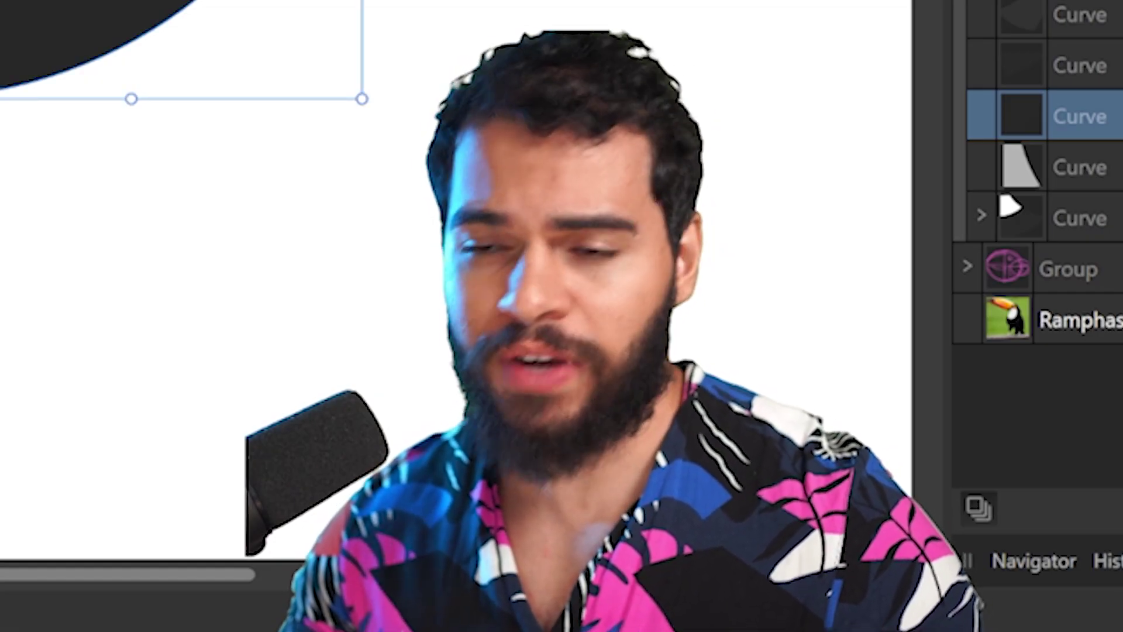